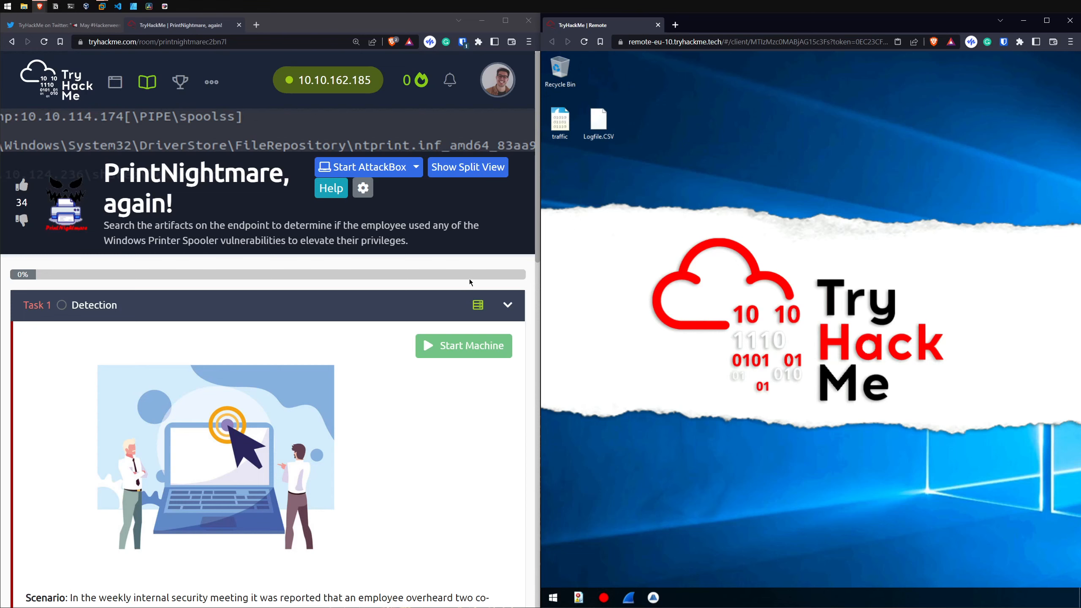
Step: Read the scenario text of Task 1, Detection, in the "PrintNightmare, again!" room
click(514, 255)
scroll(520, 281, down, 4)
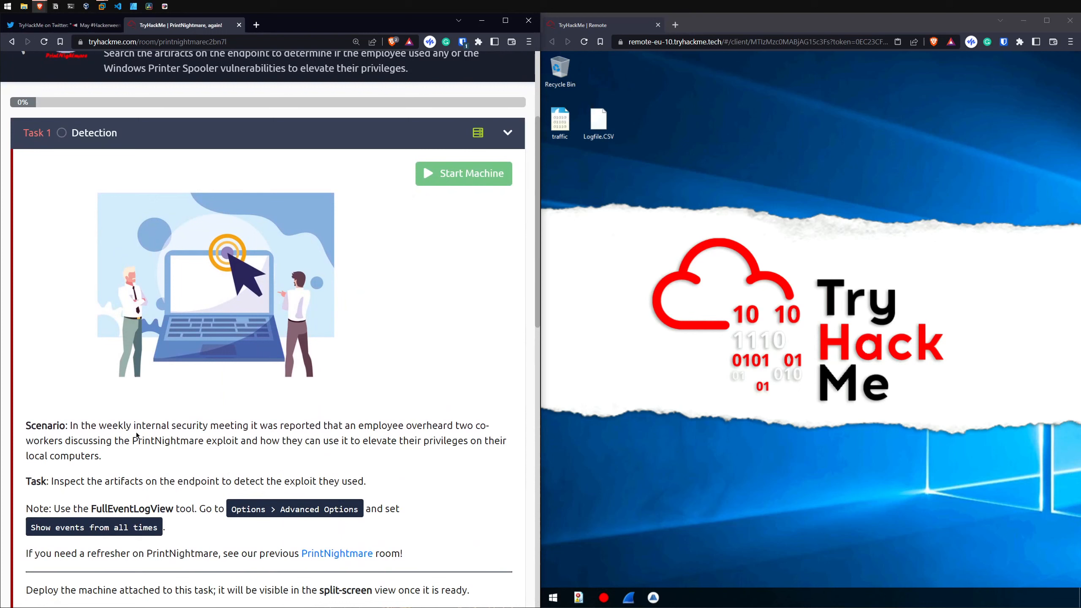
drag(74, 425, 446, 425)
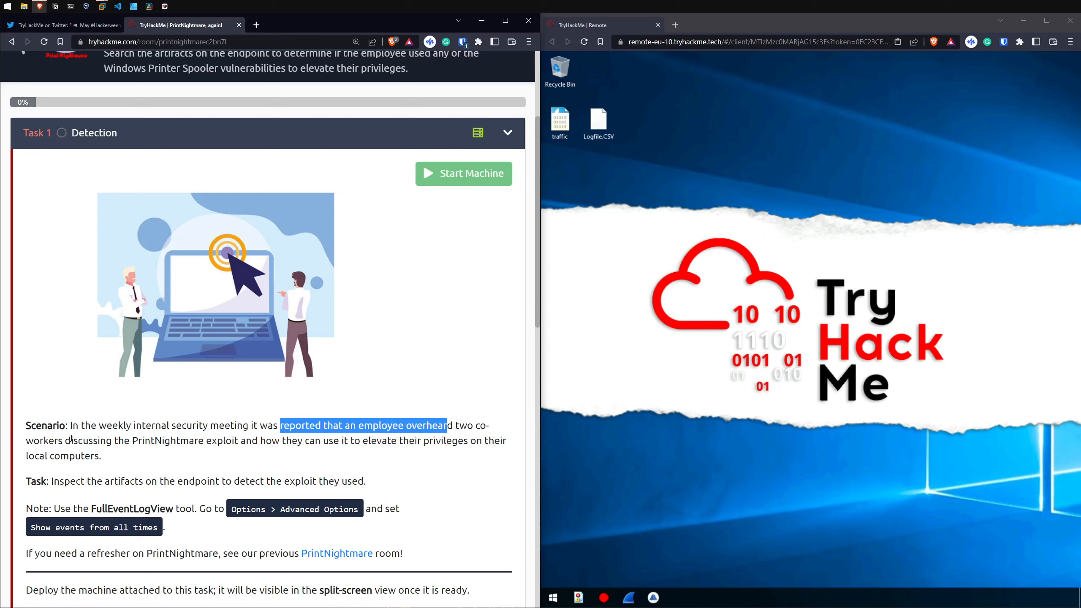
drag(66, 440, 152, 440)
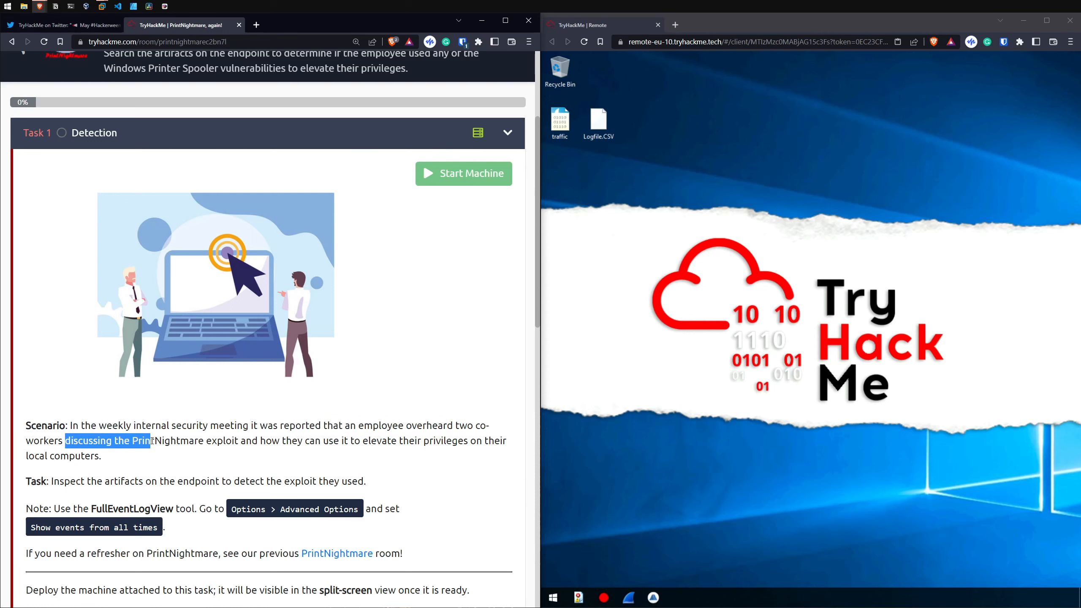
scroll(202, 442, down, 1)
Step: Search the web for the scenario phrase "PrintNightmare exploit" in a new tab and return to the room page
drag(133, 390, 238, 391)
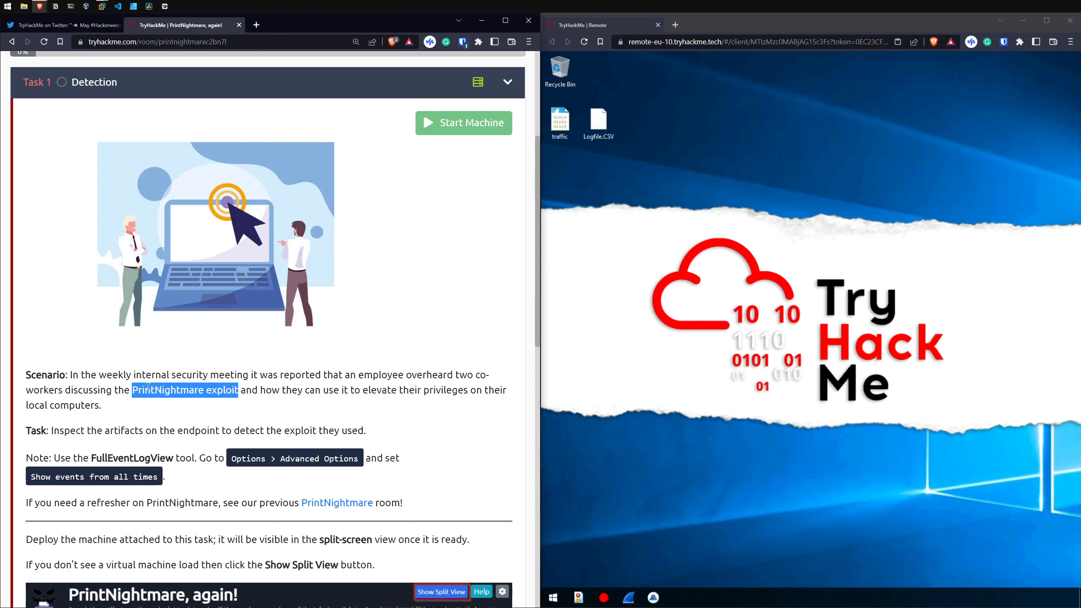
drag(25, 407, 133, 389)
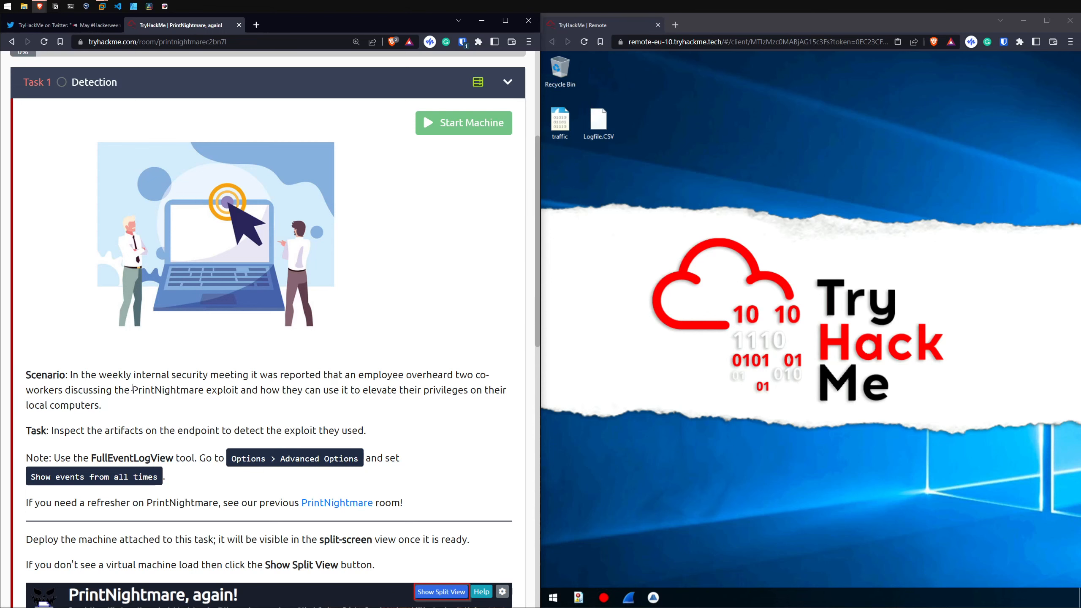
drag(133, 390, 238, 391)
right_click(221, 391)
click(256, 425)
click(159, 28)
Step: Read the task statement and the note on the FullEventLogView tool and its required advanced option
scroll(128, 384, down, 1)
drag(50, 378, 369, 384)
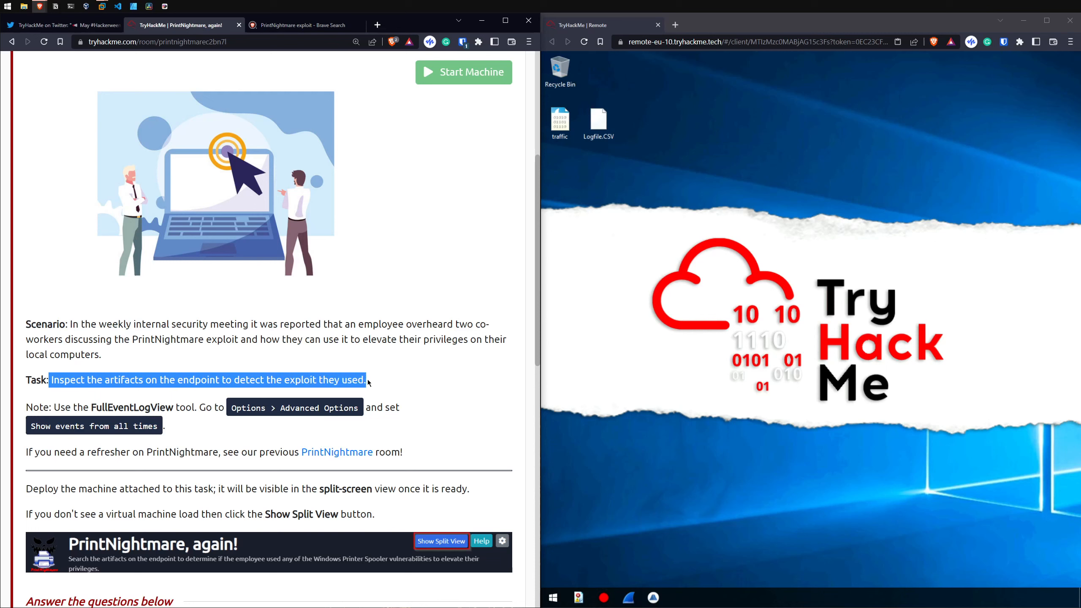
click(362, 373)
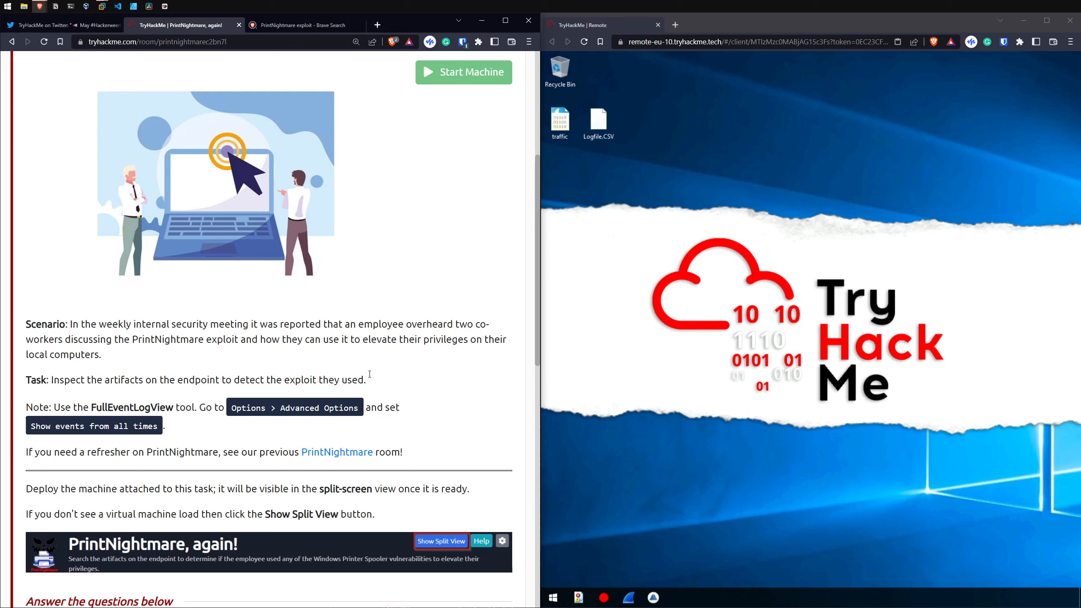
drag(380, 378, 245, 378)
click(245, 376)
scroll(195, 369, down, 2)
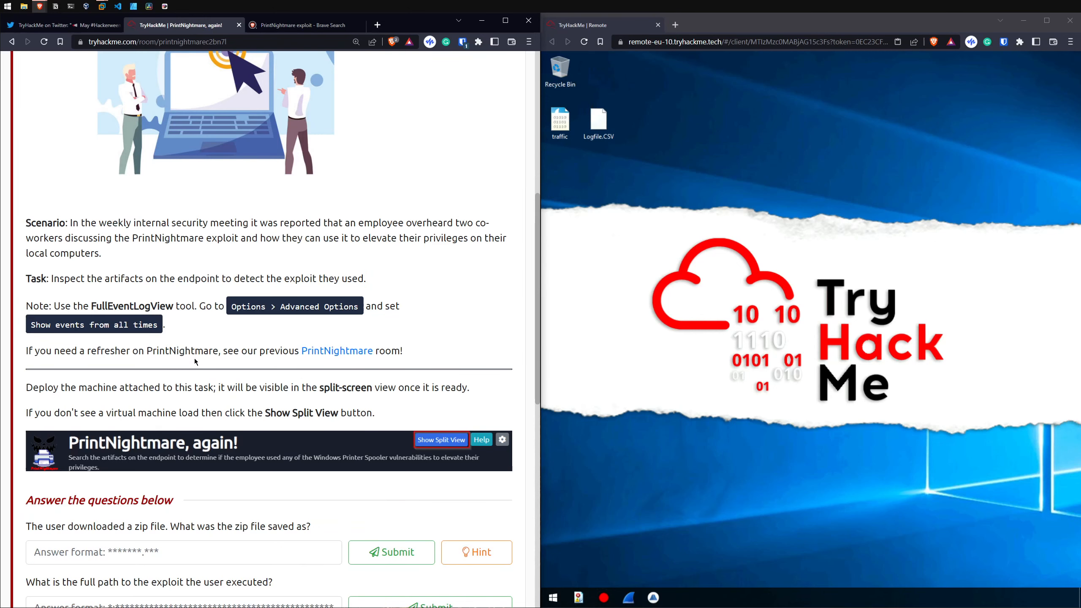
drag(91, 306, 215, 306)
drag(232, 306, 396, 307)
drag(31, 324, 144, 326)
click(162, 327)
Step: Launch FullEventLogView on the remote machine, maximize it, and set its advanced options to show events from all times
click(582, 601)
mouse_move(585, 603)
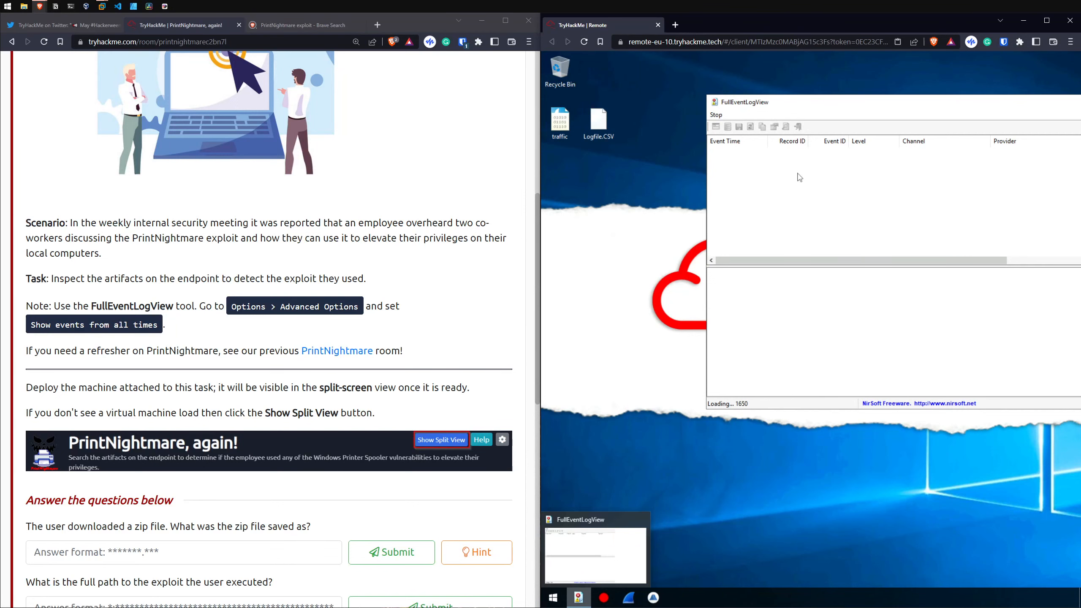
double_click(735, 103)
click(606, 68)
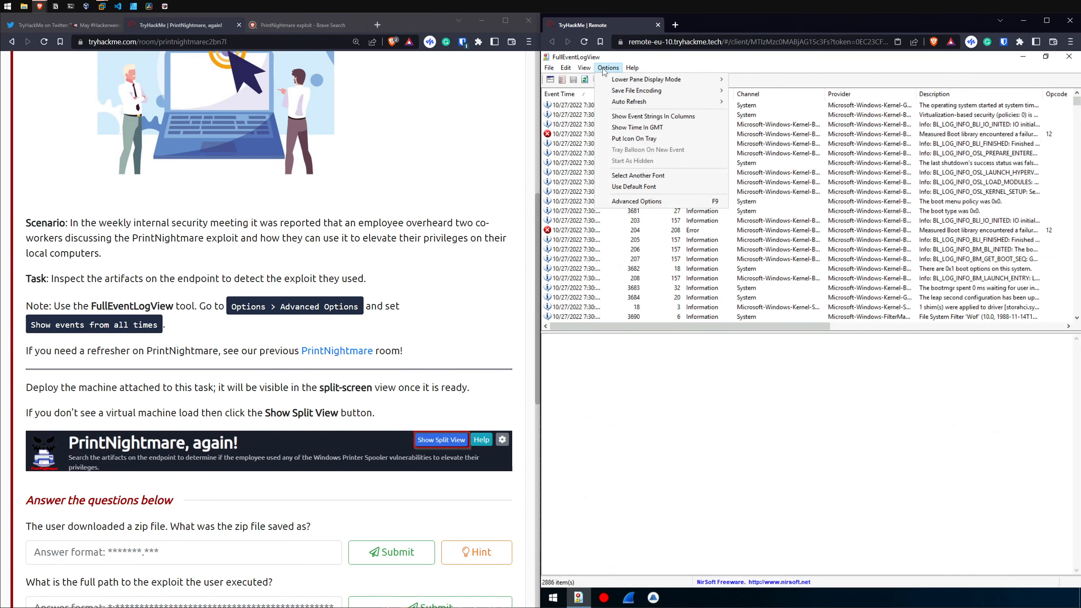
click(666, 202)
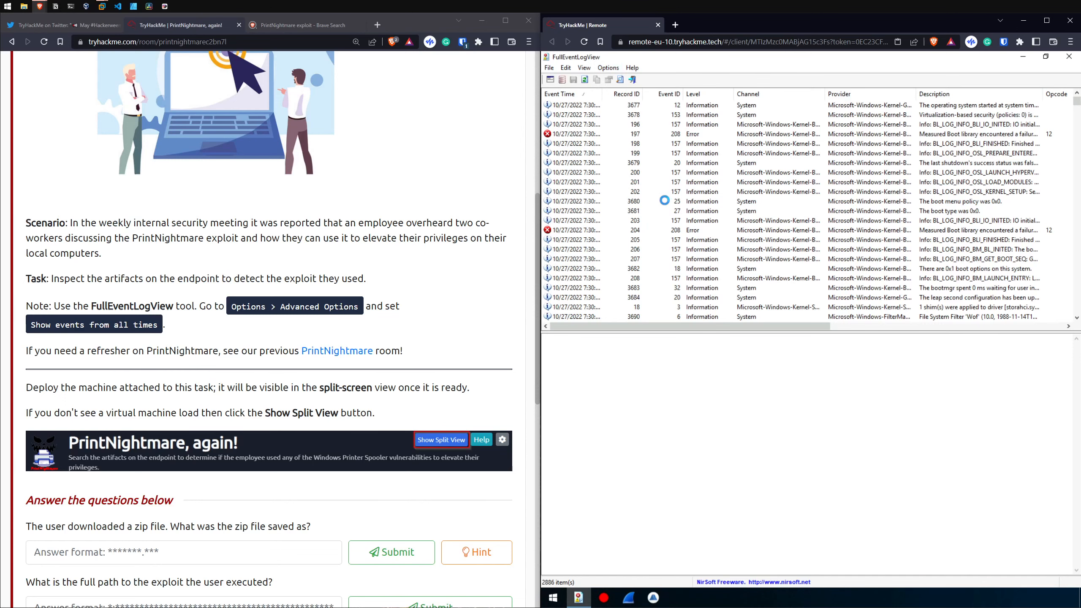
click(691, 259)
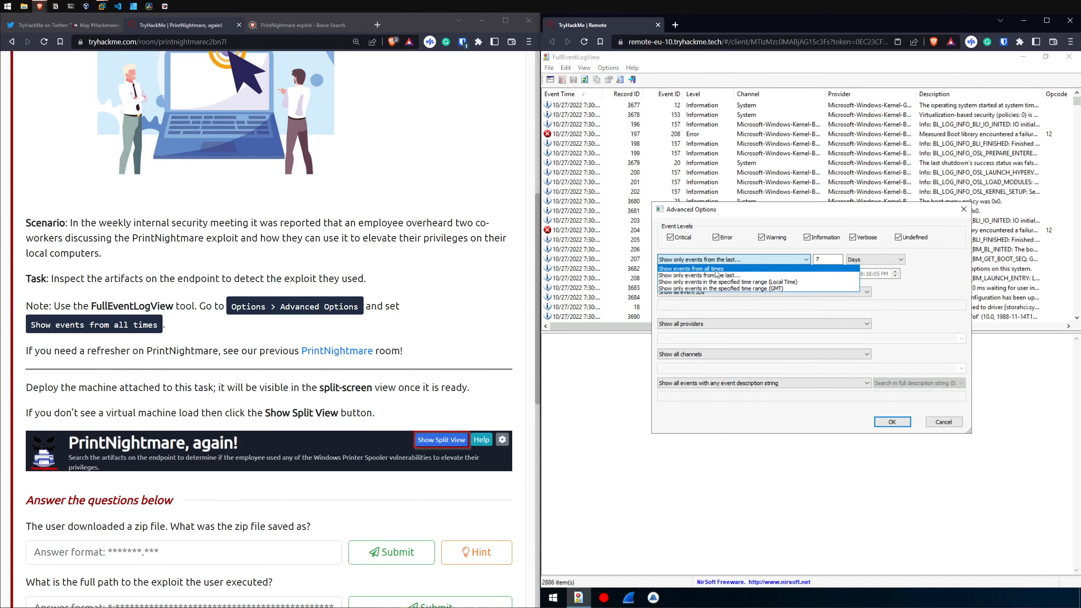
Step: Open the linked PrintNightmare refresher room in a new tab and place that tab beside the current room's tab
drag(33, 351, 235, 350)
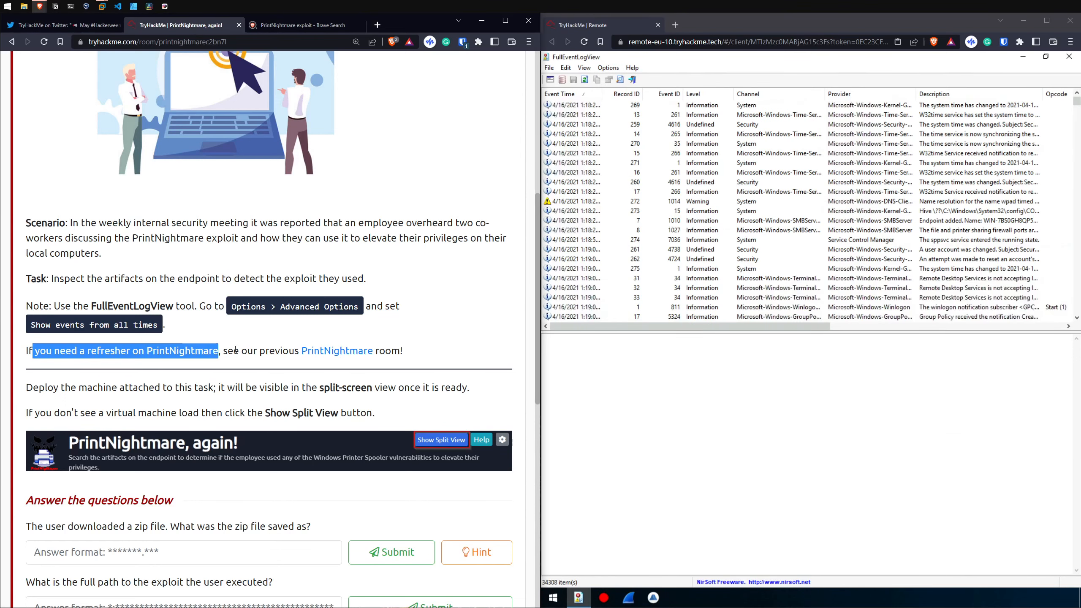
middle_click(306, 353)
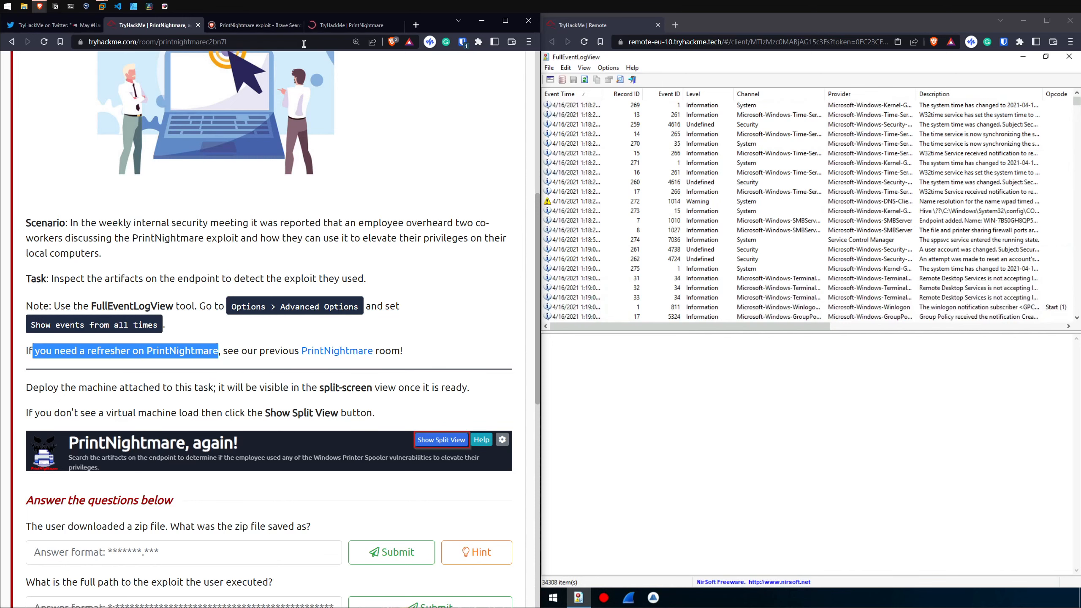
drag(331, 29, 255, 28)
Step: Read the PrintNightmare room's CVE description and the Task 1 introduction, including Microsoft's definition and the learning objectives
drag(137, 225, 435, 225)
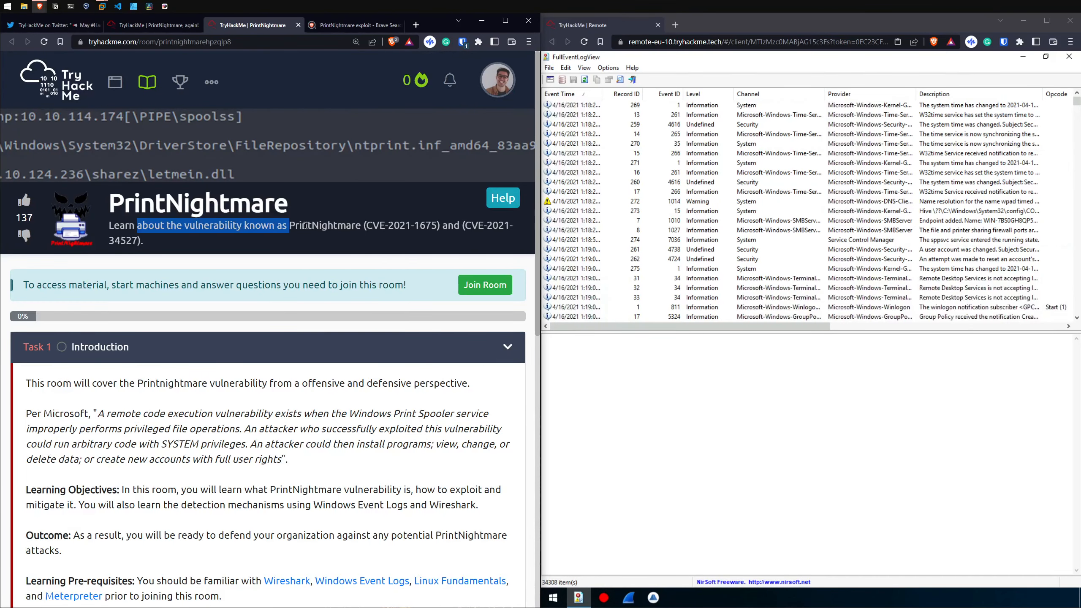
click(359, 241)
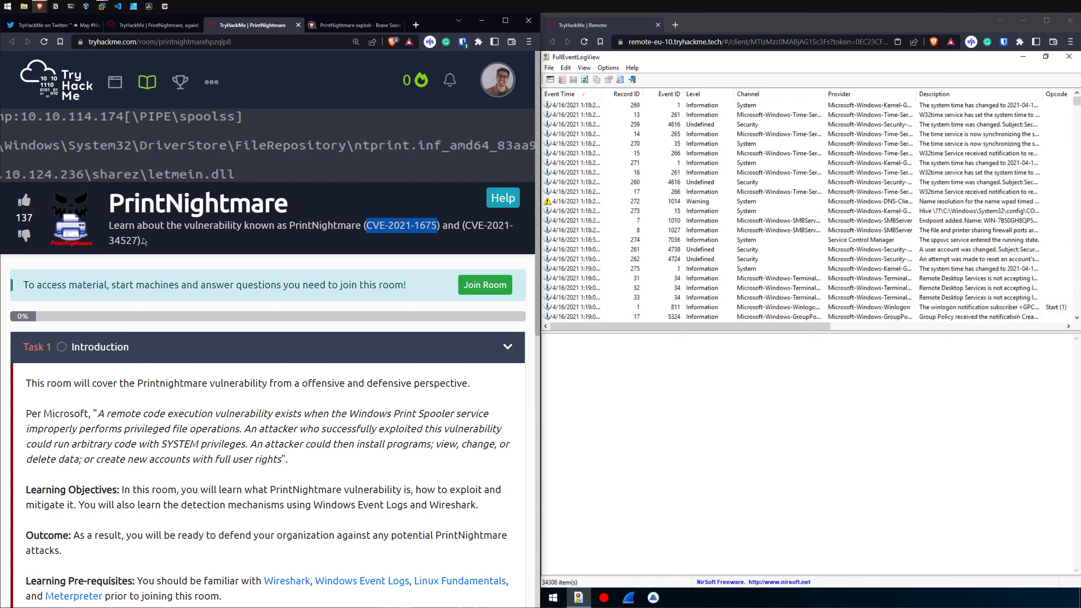
drag(108, 241, 125, 243)
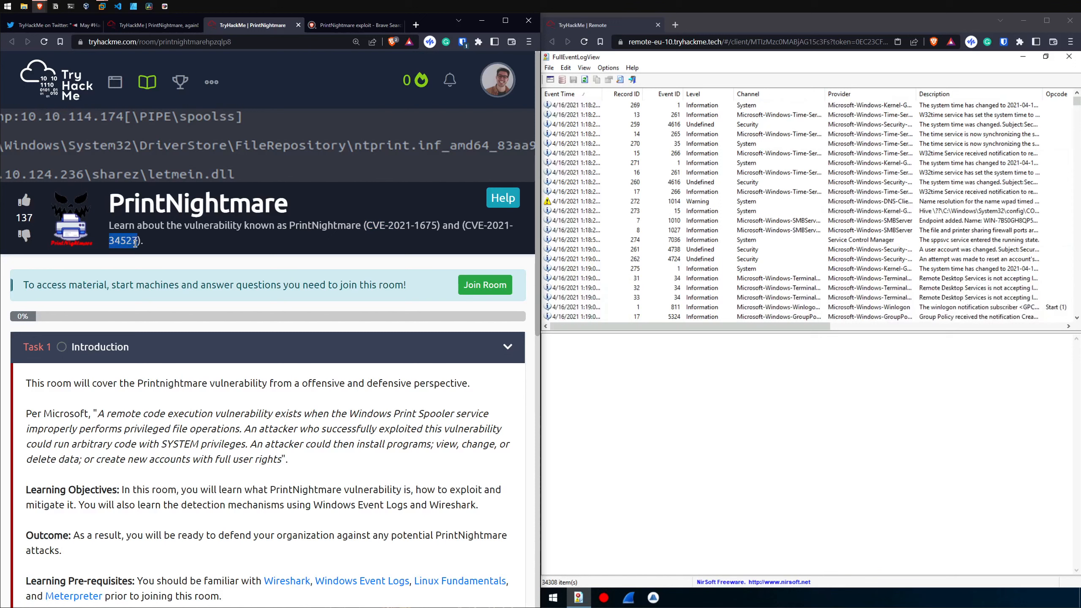
scroll(126, 308, down, 3)
drag(38, 232, 272, 233)
click(140, 235)
drag(96, 261, 453, 262)
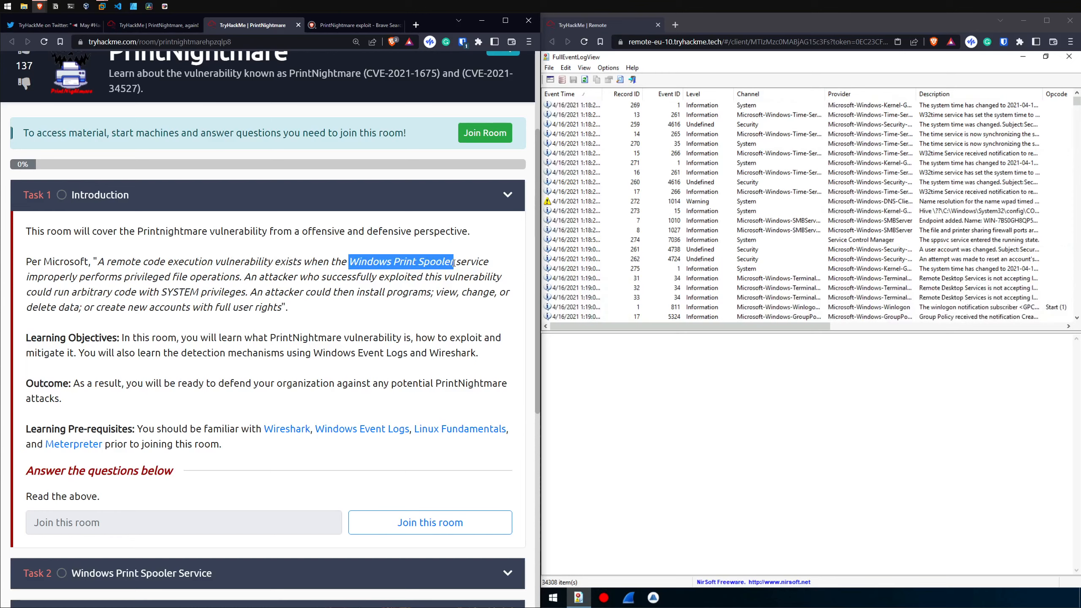
drag(28, 276, 240, 276)
drag(244, 277, 482, 292)
click(164, 290)
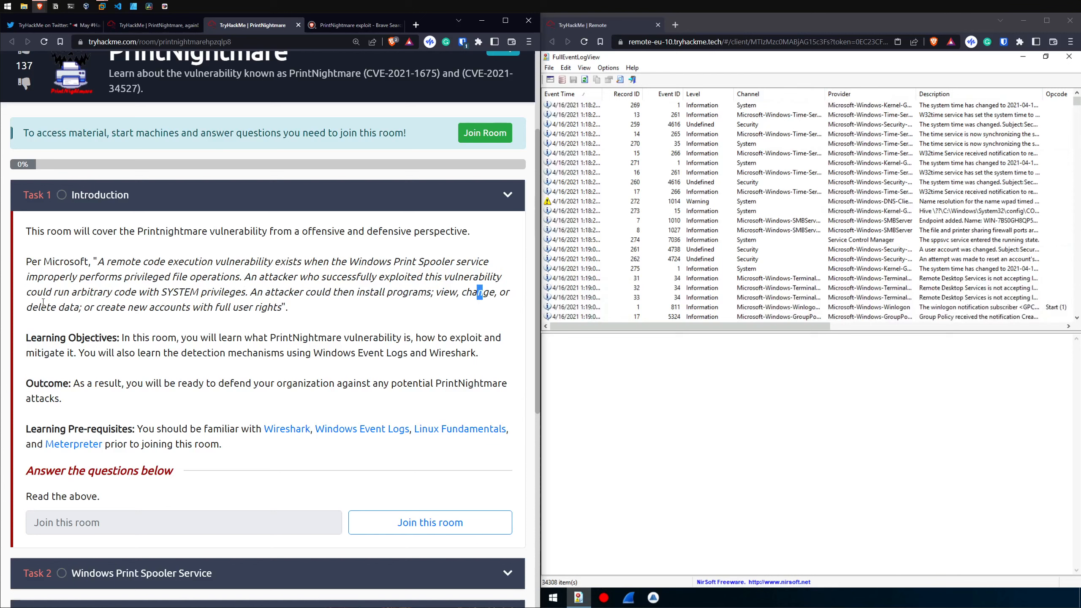
drag(43, 302, 254, 307)
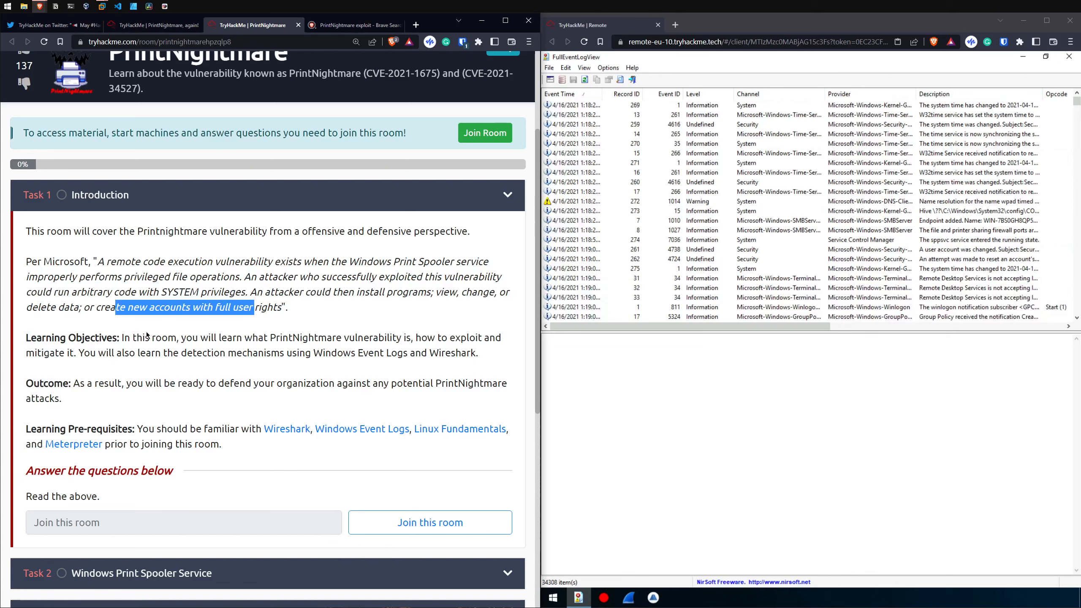
scroll(147, 336, down, 1)
drag(121, 285, 345, 284)
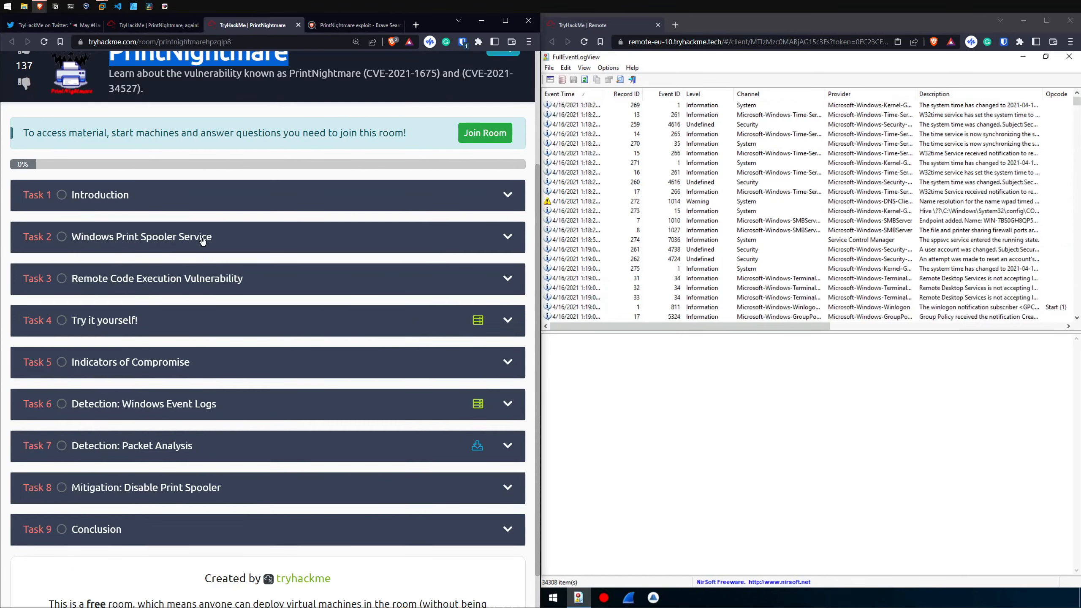
Step: Expand Task 2, Windows Print Spooler Service, and read how the service is defined and controlled through Services
click(201, 240)
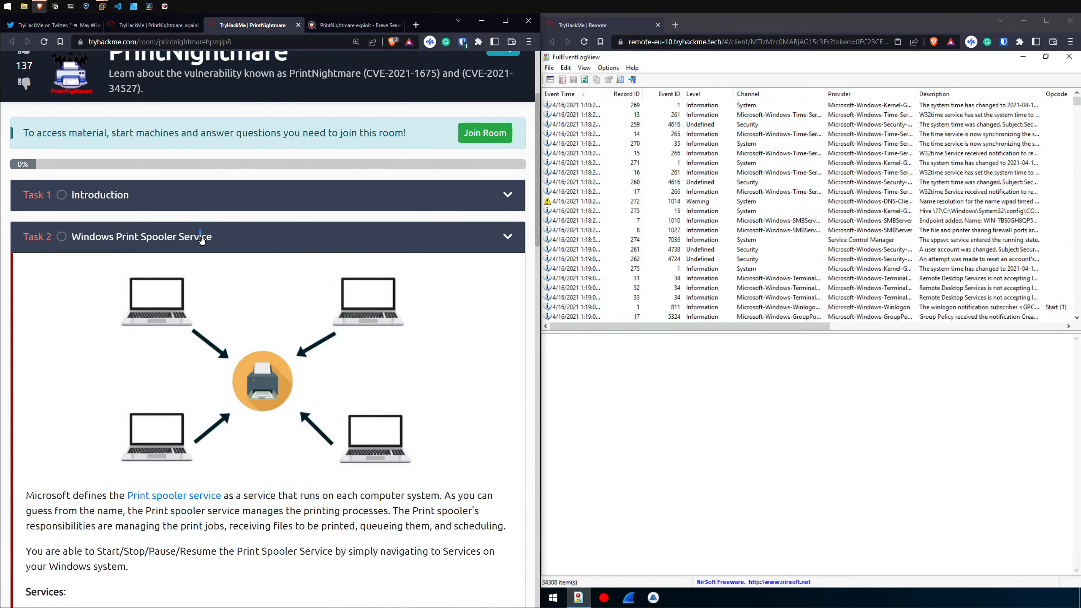
scroll(256, 316, down, 3)
scroll(215, 359, down, 2)
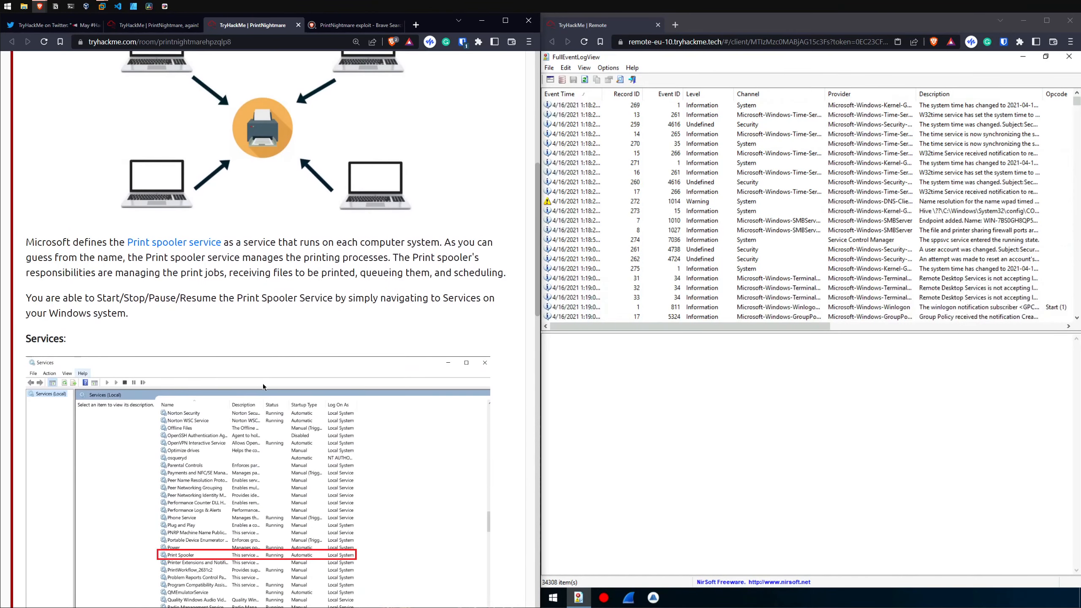
scroll(263, 384, down, 2)
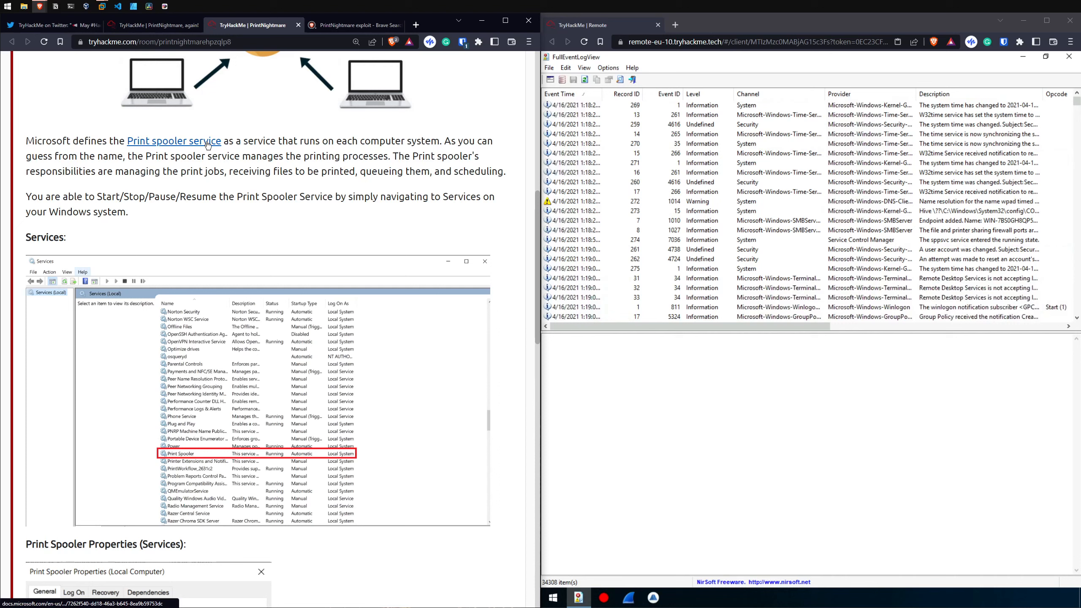
drag(241, 142, 482, 140)
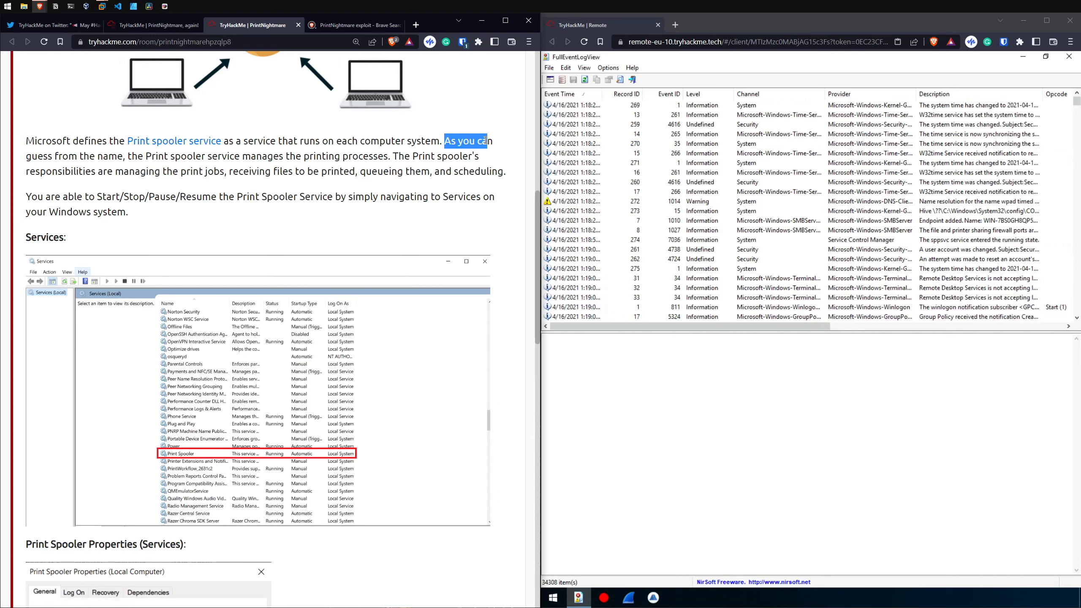
drag(97, 197, 171, 198)
drag(191, 197, 157, 210)
click(154, 211)
Step: Read the Task 2 paragraphs on the Print spooler's purpose, its client and server roles, and its default state
scroll(45, 308, down, 10)
drag(44, 309, 378, 326)
drag(82, 338, 329, 343)
scroll(328, 343, down, 2)
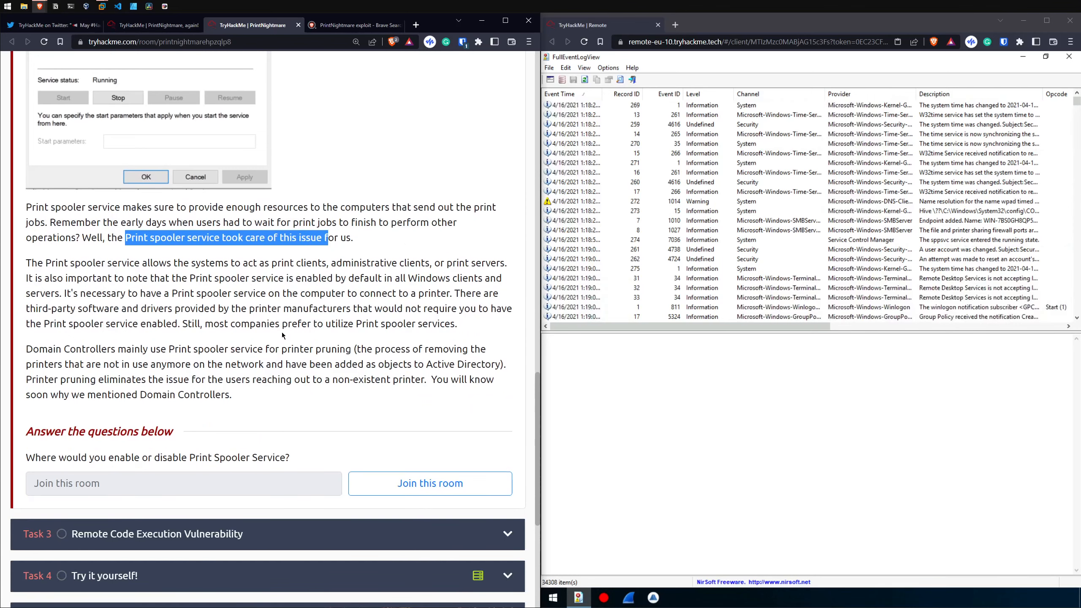
drag(32, 262, 309, 264)
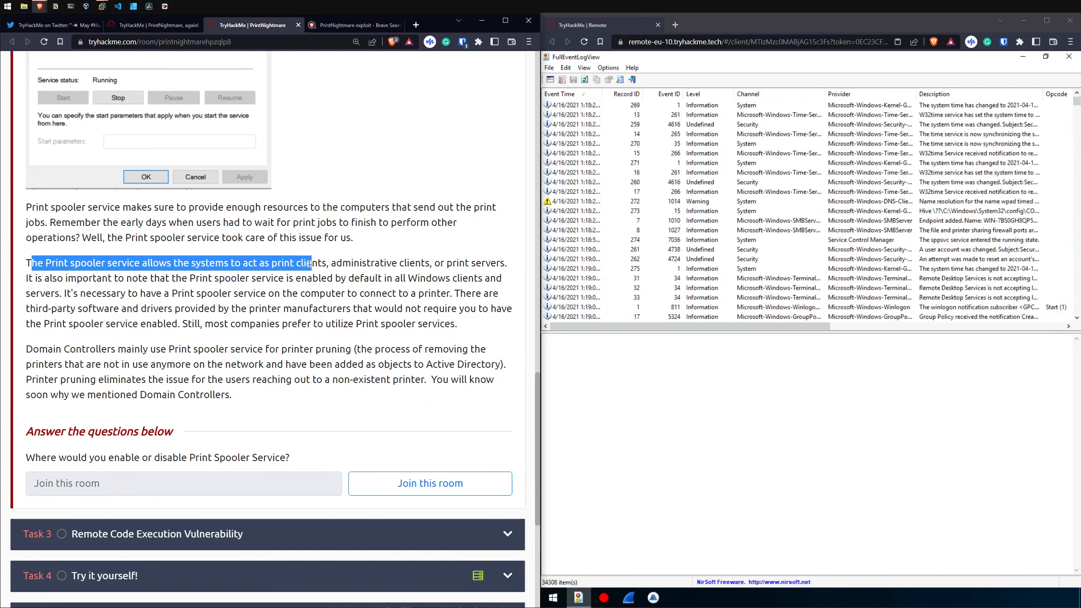
double_click(337, 264)
double_click(458, 263)
drag(44, 278, 467, 280)
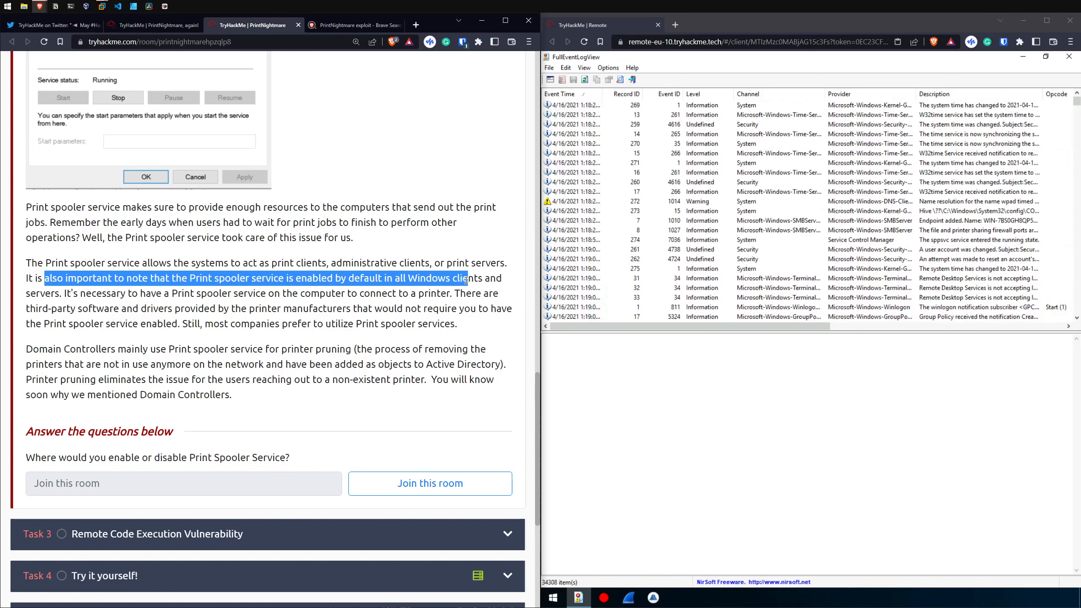
Step: Expand Task 3, Remote Code Execution Vulnerability, and read how CVE-2021-1675 and CVE-2021-34527 relate and how Microsoft defines PrintNightmare
scroll(316, 302, down, 2)
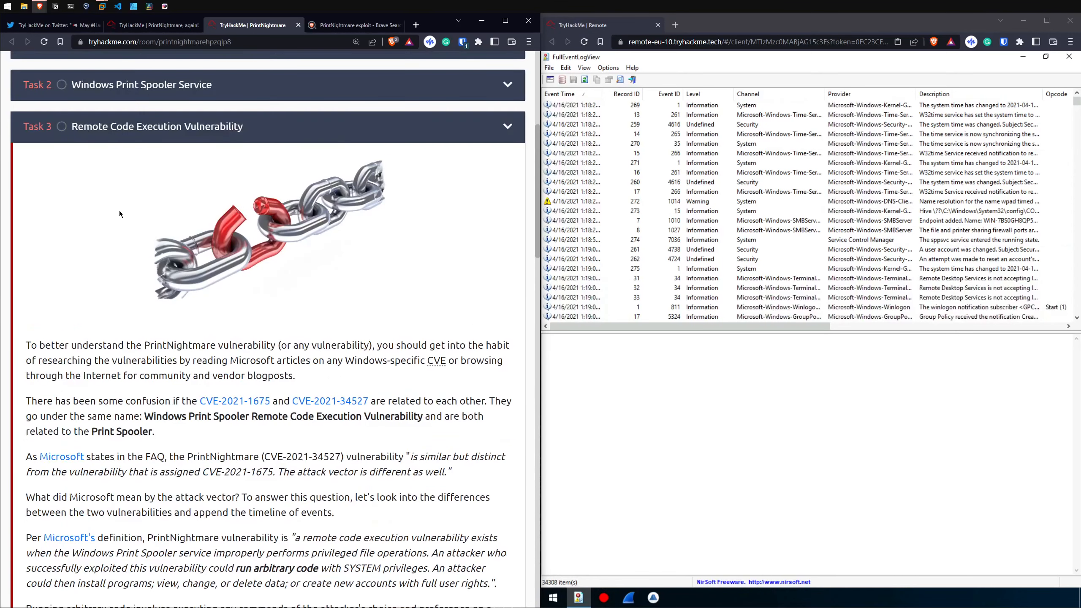
drag(46, 345, 421, 319)
scroll(233, 307, down, 2)
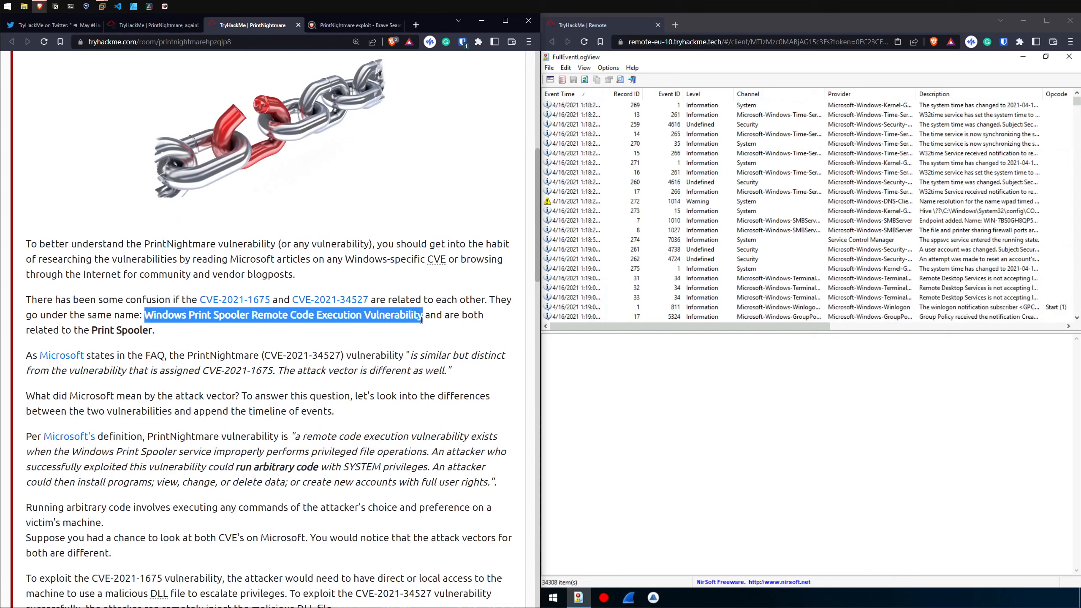
drag(91, 331, 142, 331)
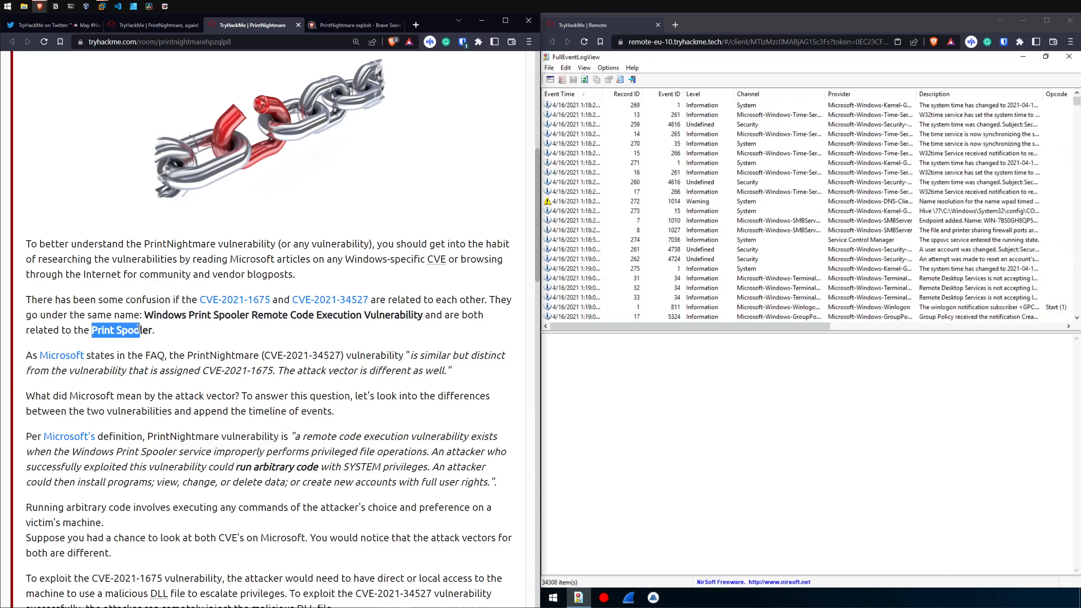
scroll(111, 340, down, 1)
drag(413, 305, 257, 320)
drag(283, 320, 411, 321)
scroll(180, 323, down, 3)
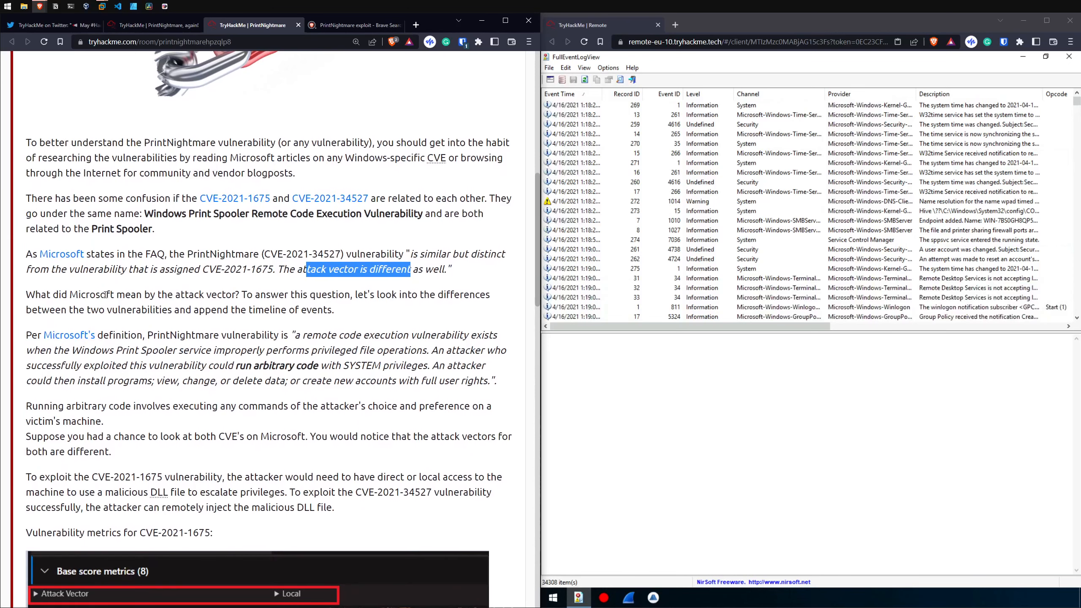
double_click(274, 193)
drag(298, 234, 275, 262)
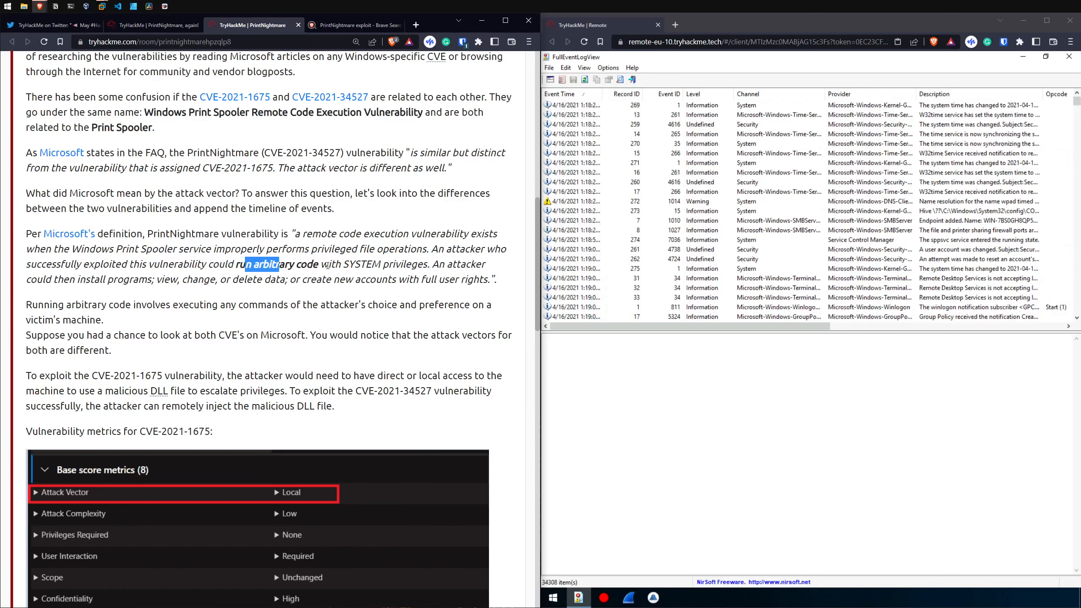
Step: Compare the access requirements and attack vectors of CVE-2021-1675 and CVE-2021-34527 in Task 3
scroll(328, 265, down, 2)
drag(50, 274, 117, 274)
drag(224, 275, 351, 274)
drag(44, 290, 228, 290)
click(258, 289)
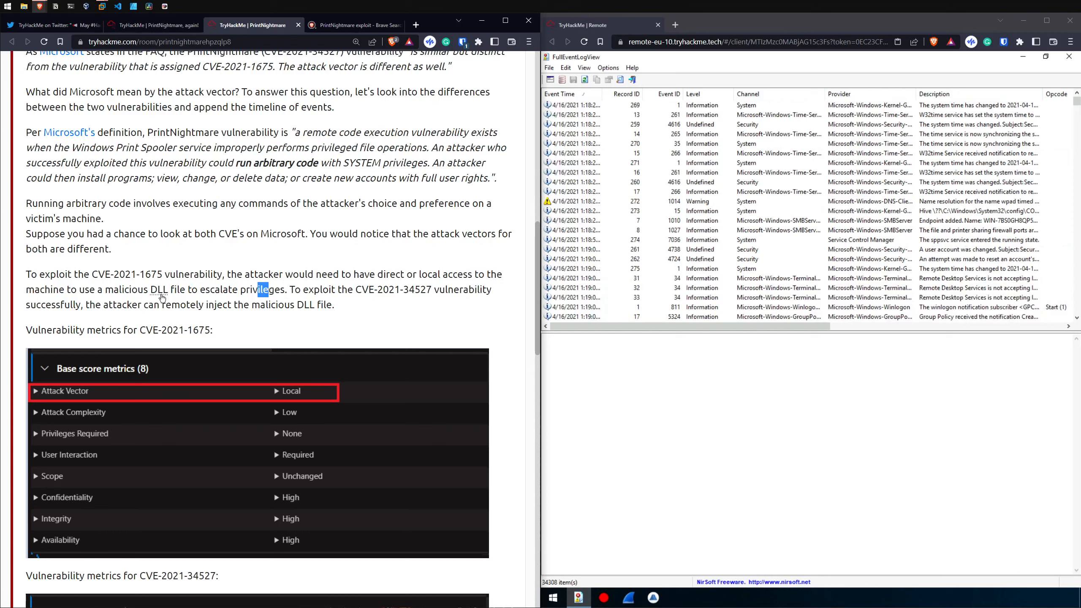
drag(329, 290, 400, 292)
drag(233, 305, 305, 305)
scroll(256, 283, down, 14)
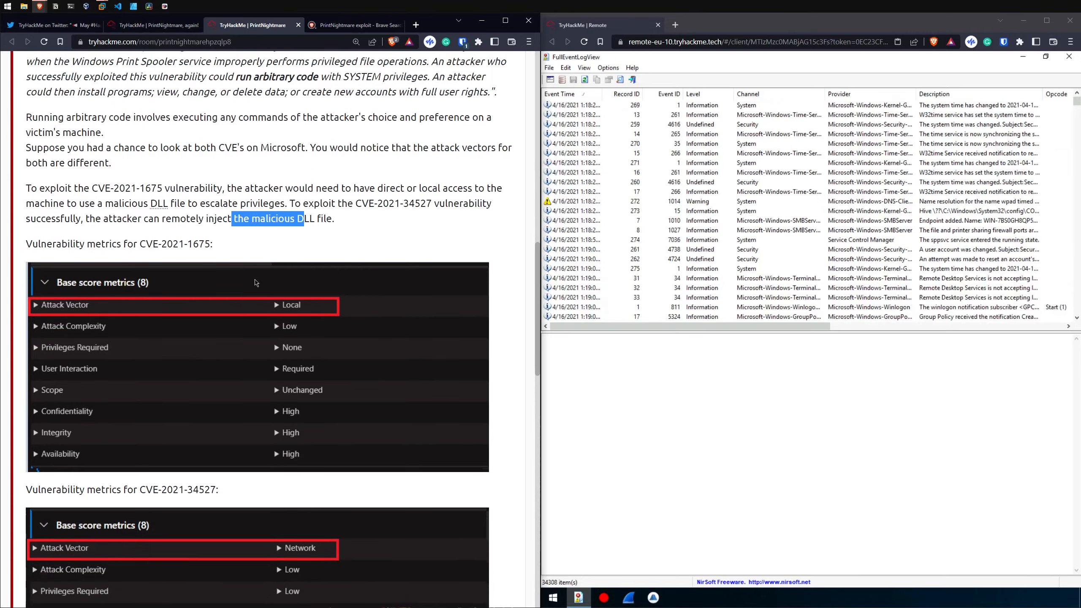
Step: Read the June 8 and June 21, 2021 entries in Task 3's vulnerability timeline
drag(51, 465, 93, 465)
drag(49, 220, 250, 221)
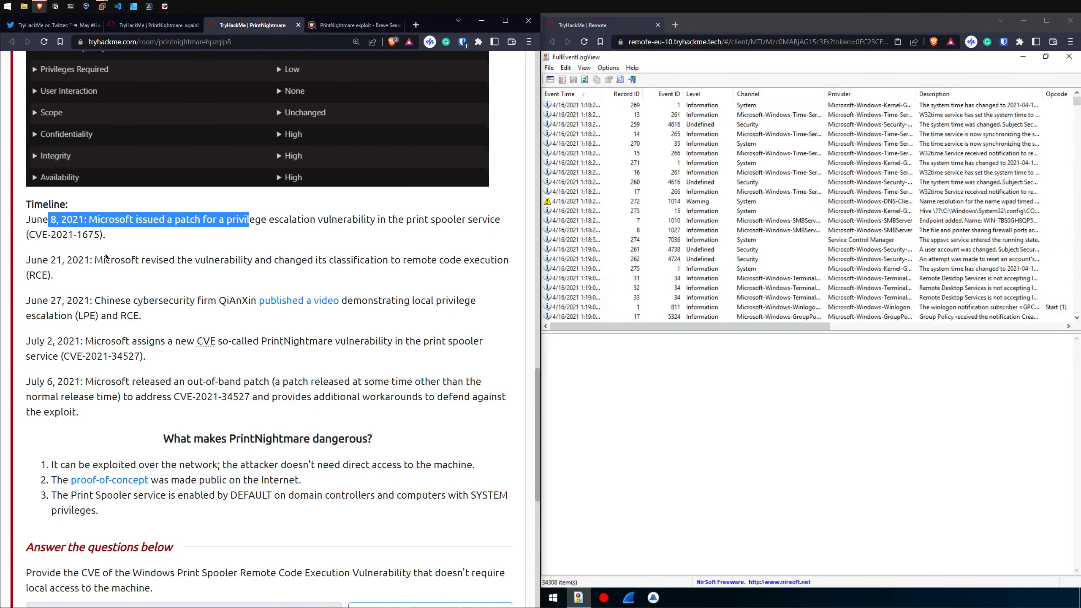
drag(84, 261, 209, 261)
Step: Read the three reasons listed under "What makes PrintNightmare dangerous?" in Task 3
scroll(213, 233, down, 1)
drag(61, 414, 218, 413)
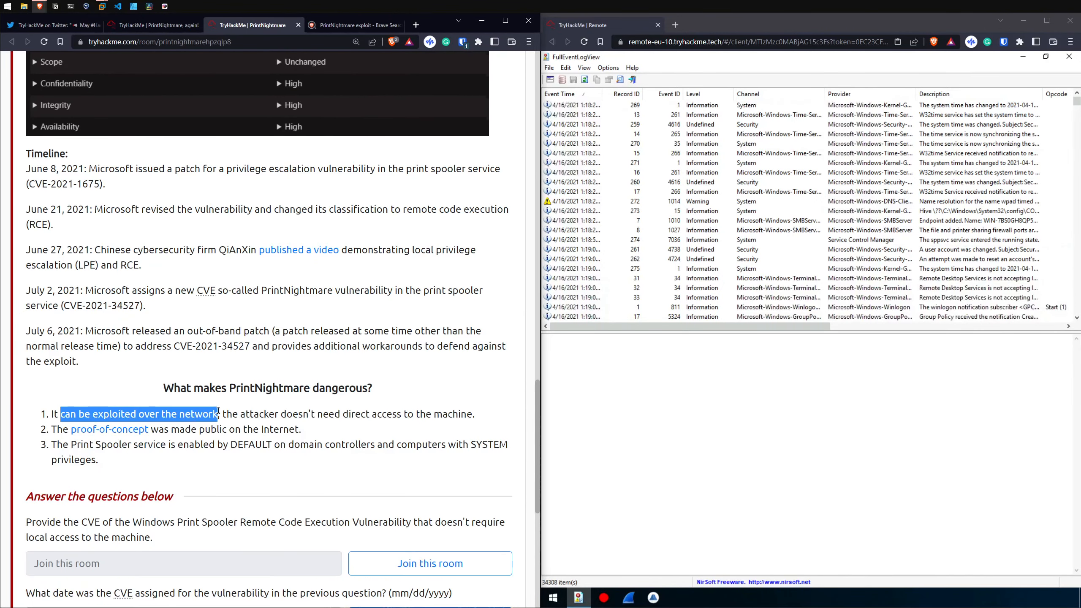
drag(76, 414, 421, 414)
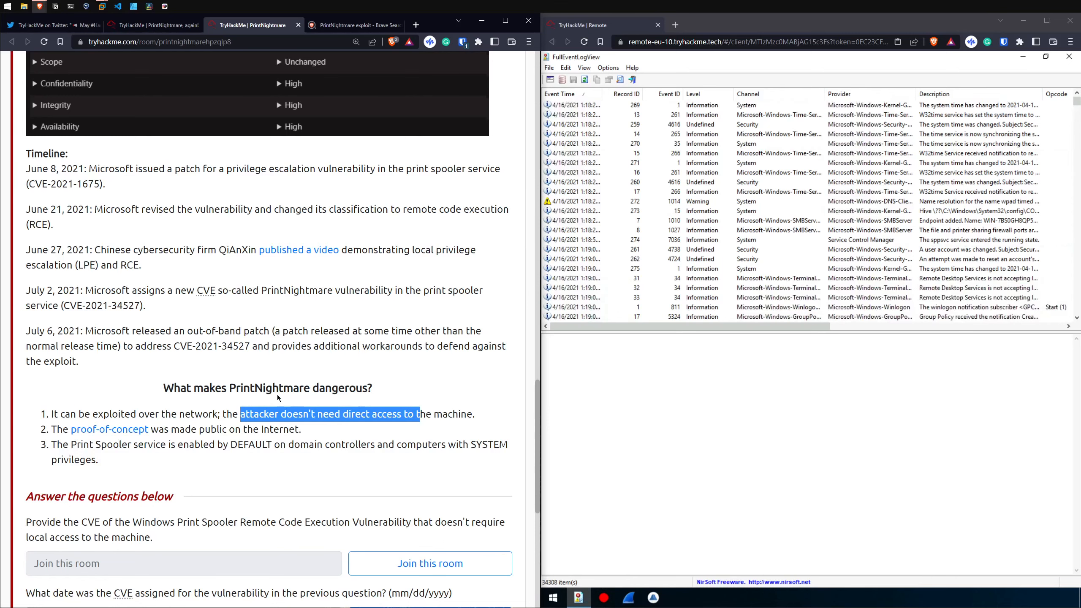
scroll(171, 400, down, 1)
drag(171, 378, 262, 379)
drag(70, 394, 149, 393)
drag(301, 394, 349, 394)
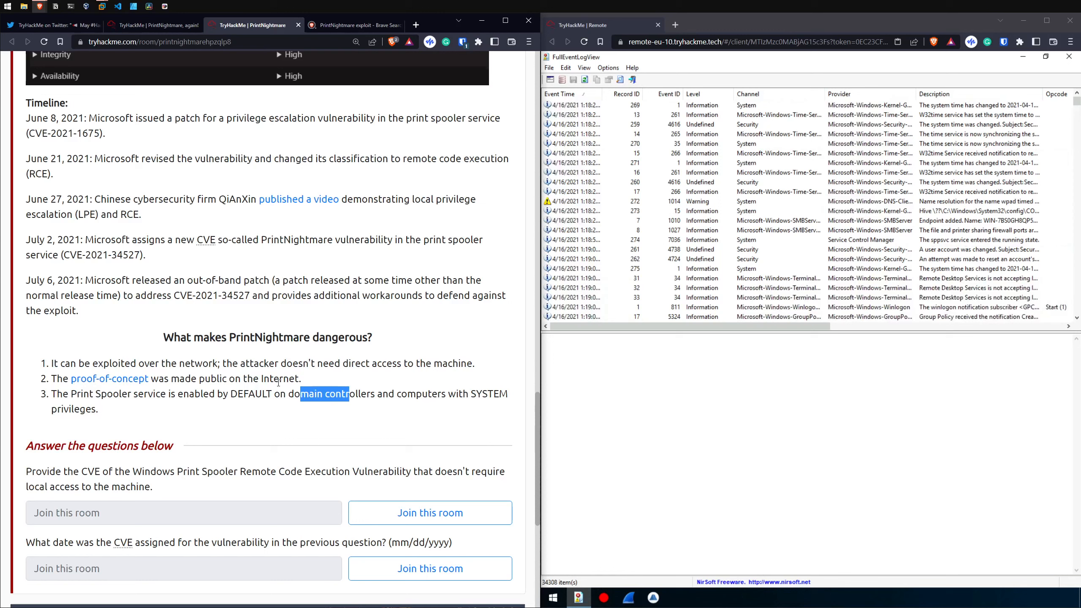
click(164, 367)
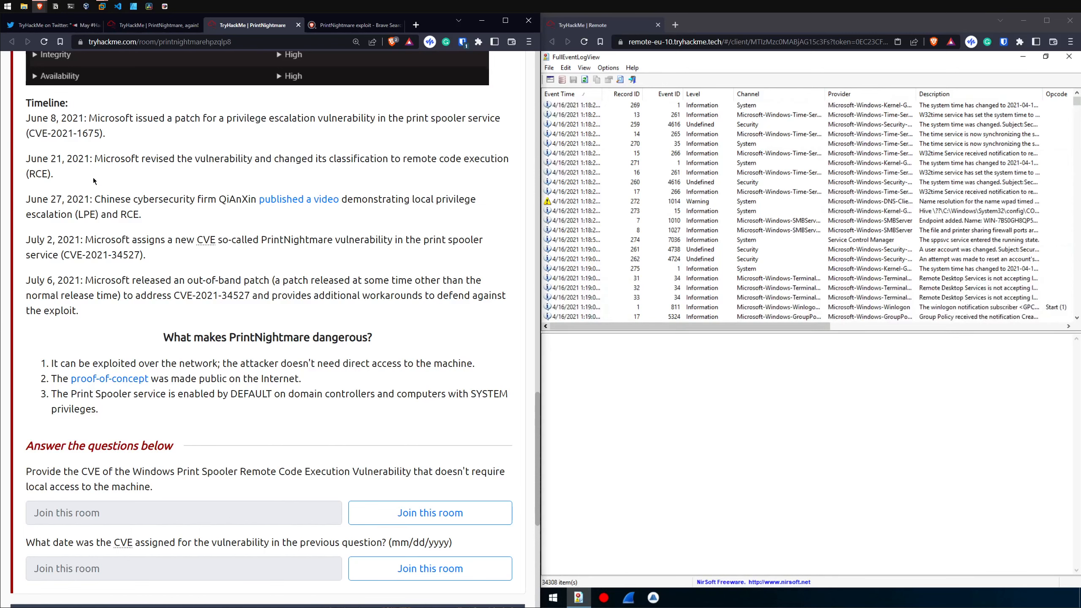
Step: Review the whole Task 3 timeline through to the questions at the end of the task
drag(35, 111, 183, 324)
click(184, 334)
scroll(387, 372, down, 4)
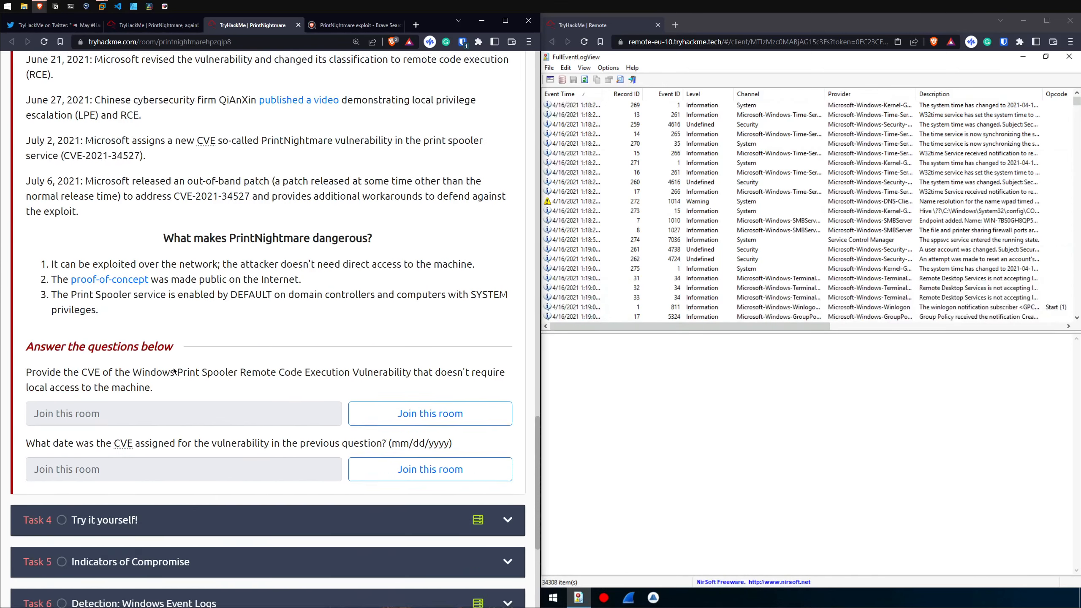
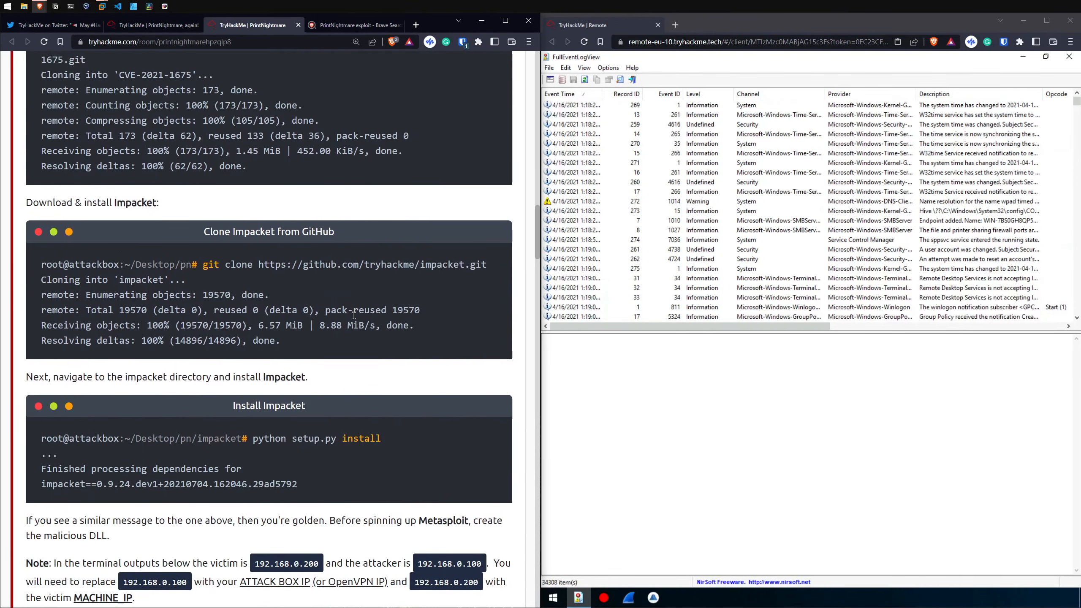
Step: Return to the "PrintNightmare, again!" room and read the question about the downloaded zip file's name
key(ctrl+shift+Tab)
scroll(242, 340, down, 3)
drag(45, 273, 160, 273)
drag(171, 272, 186, 271)
click(186, 271)
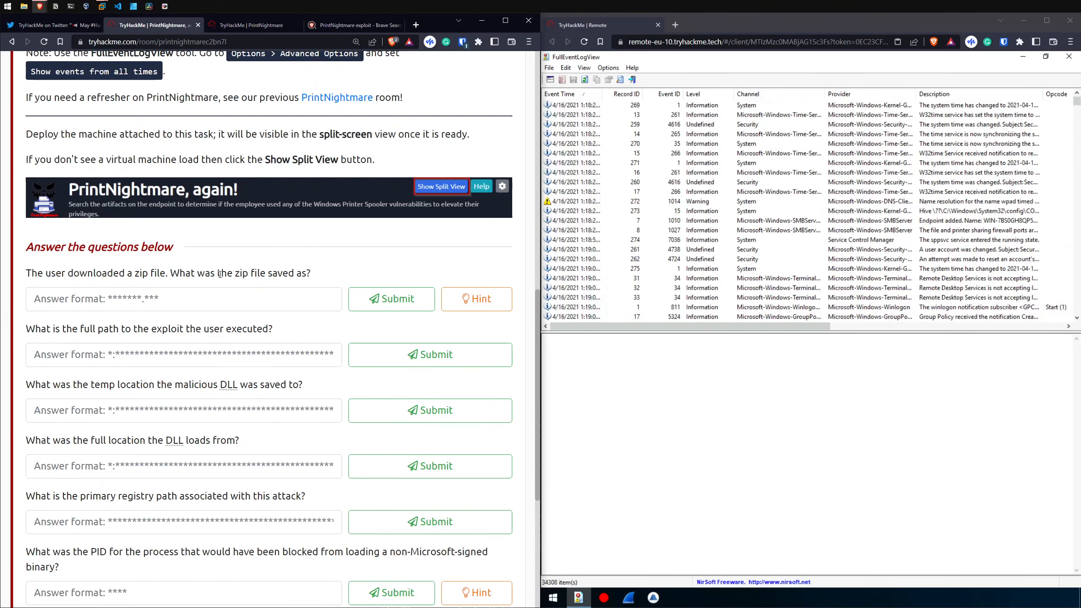
Step: Search the event log in FullEventLogView downwards for "zip"
mouse_move(1077, 100)
mouse_down()
mouse_move(1078, 123)
mouse_move(1077, 103)
mouse_up()
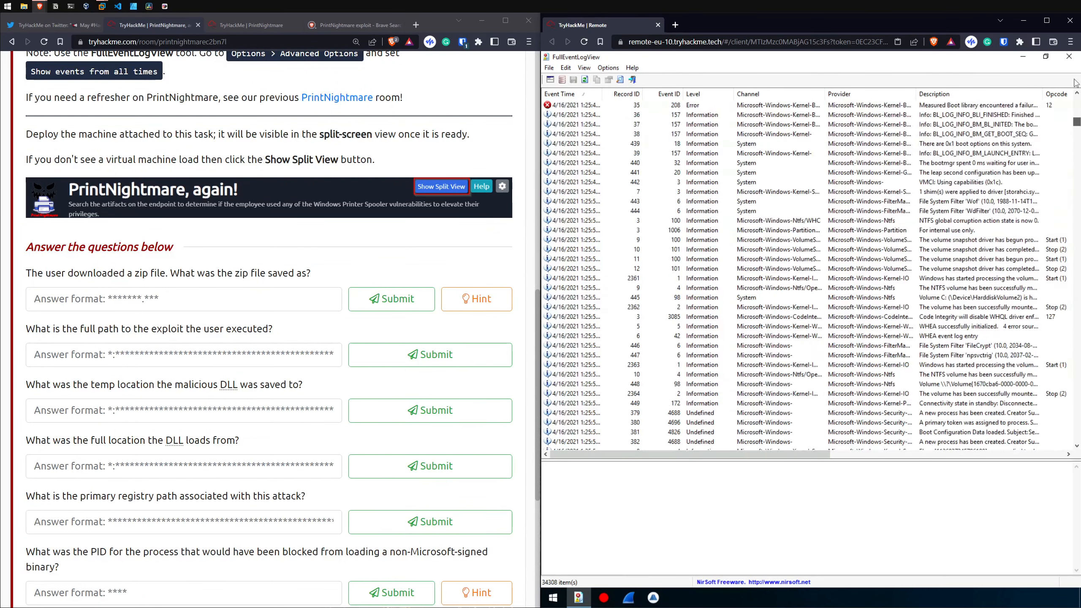
key(ctrl+f)
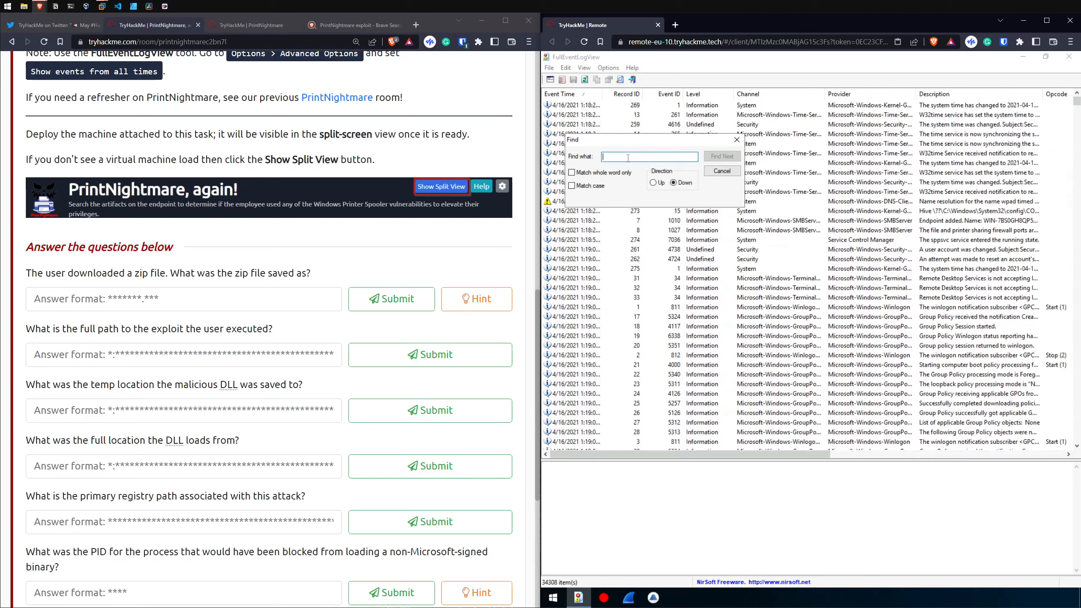
text(1)
text(.zip)
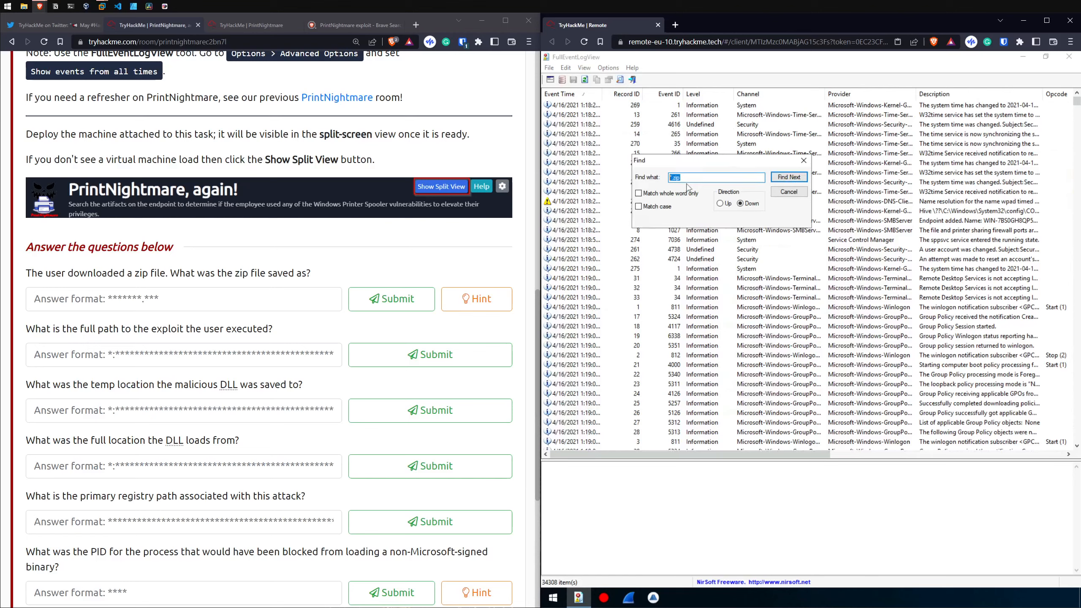
text(zip)
click(791, 176)
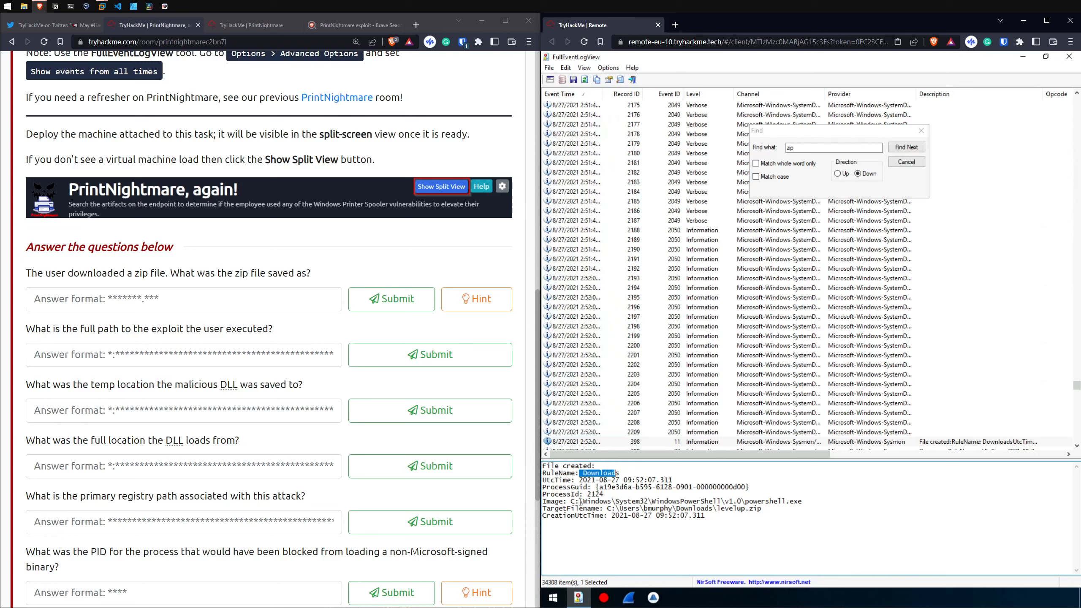
Step: Copy levelup.zip from the file-created event's TargetFilename and submit it as the answer to the zip file question
drag(616, 509, 718, 510)
click(741, 509)
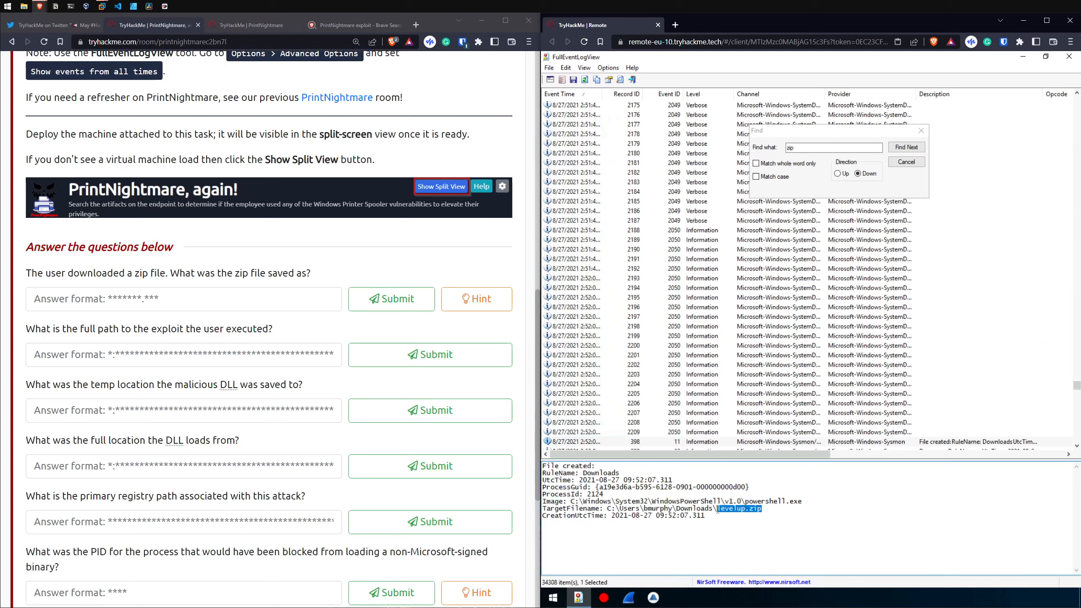
click(200, 303)
text(10.10.162.185)
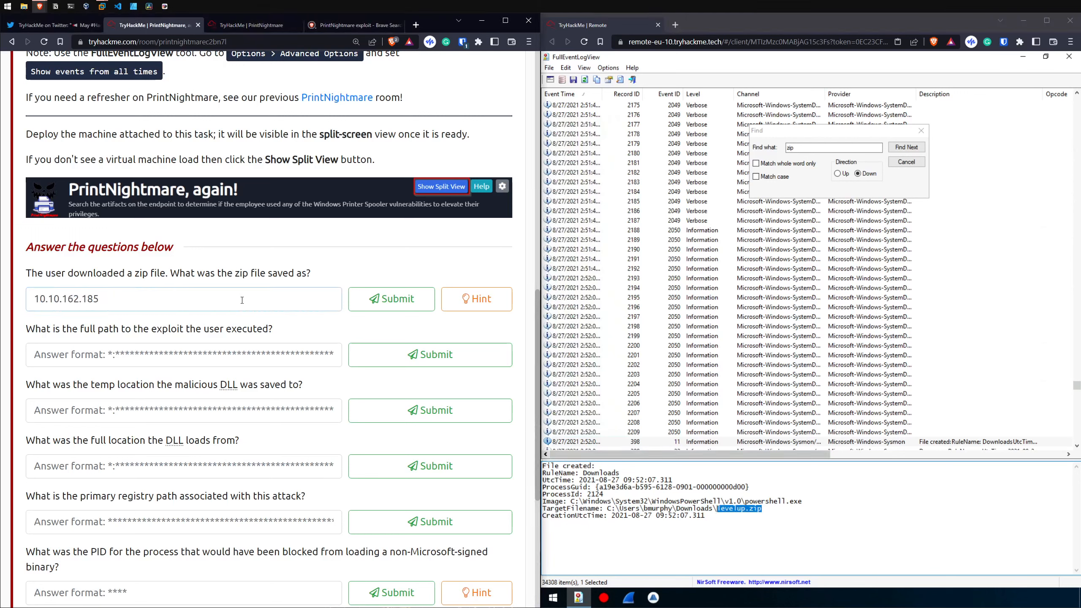
key(ctrl+z)
right_click(744, 509)
click(775, 426)
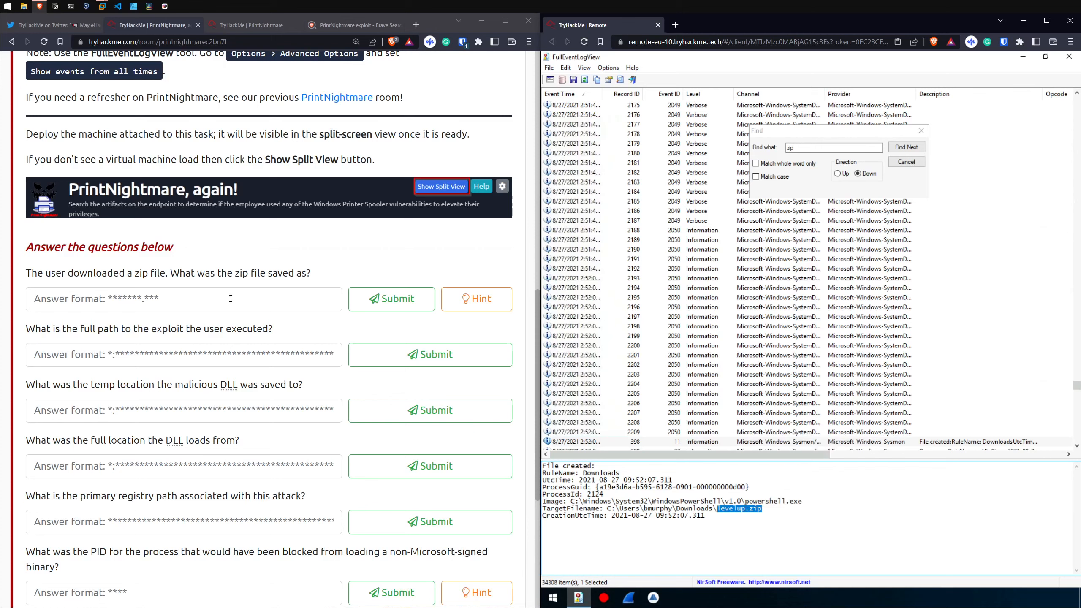
click(231, 299)
key(ctrl+v)
click(389, 298)
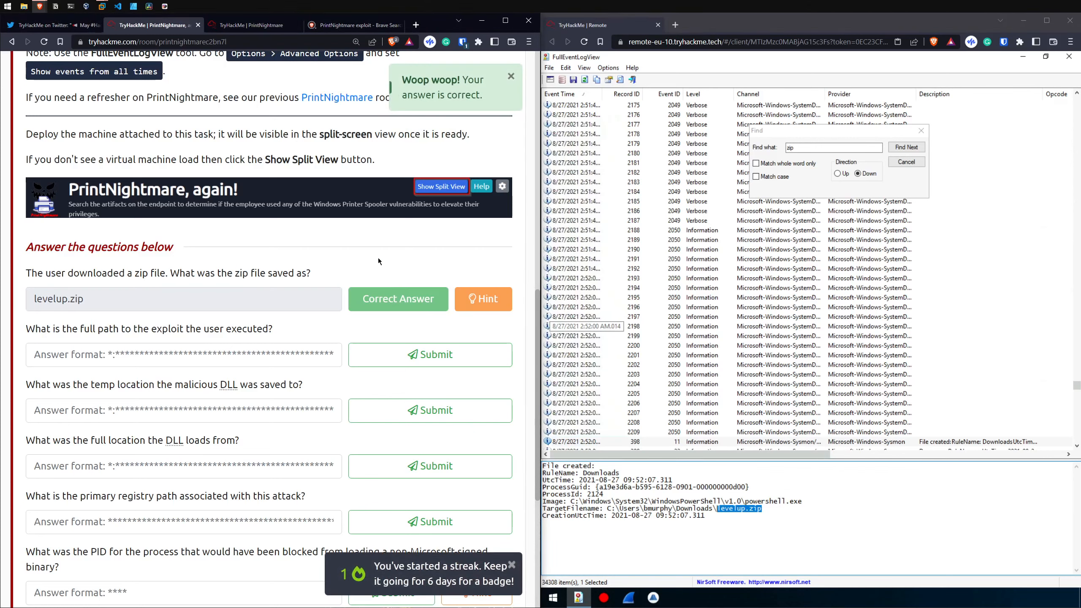
Step: Read the tools suggested in the zip file question's hint and close the hint
click(483, 299)
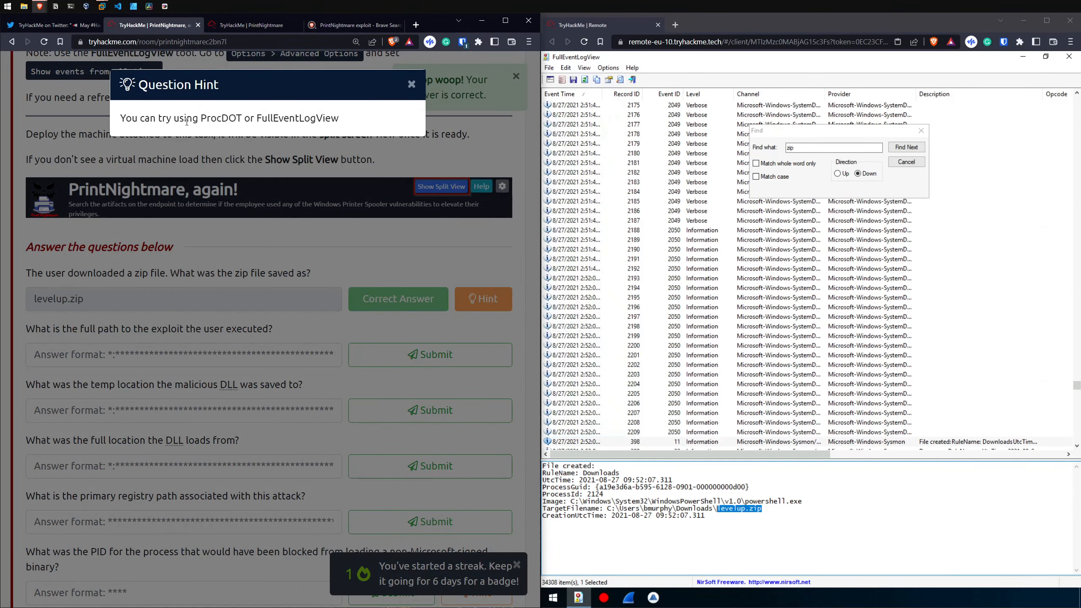
drag(200, 118, 328, 122)
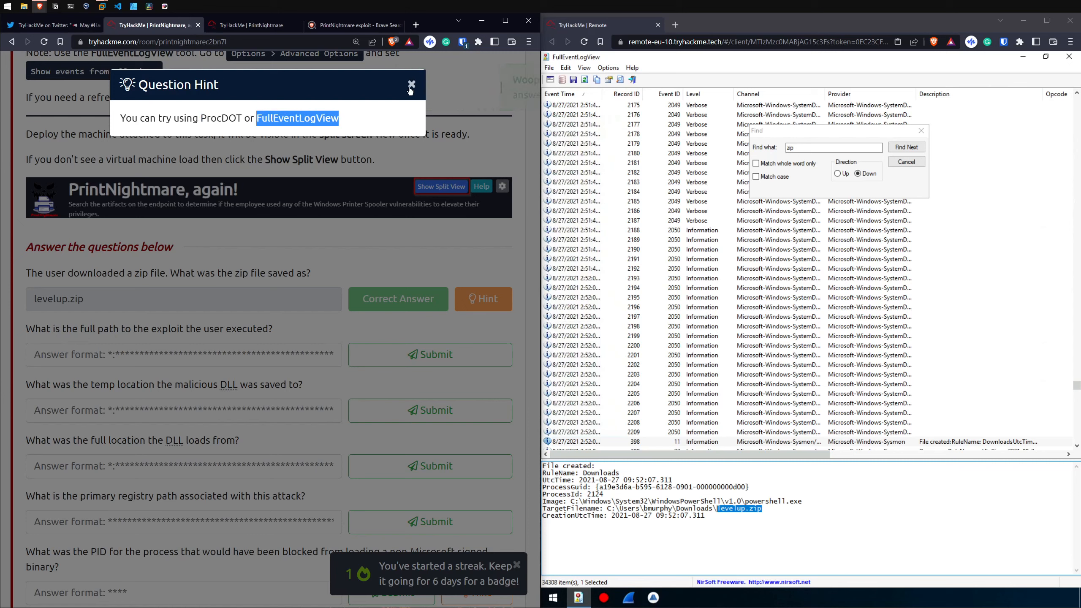
click(433, 99)
Step: Try submitting the Downloads folder path from the event's TargetFilename as the full path to the executed exploit
drag(26, 328, 226, 330)
click(607, 508)
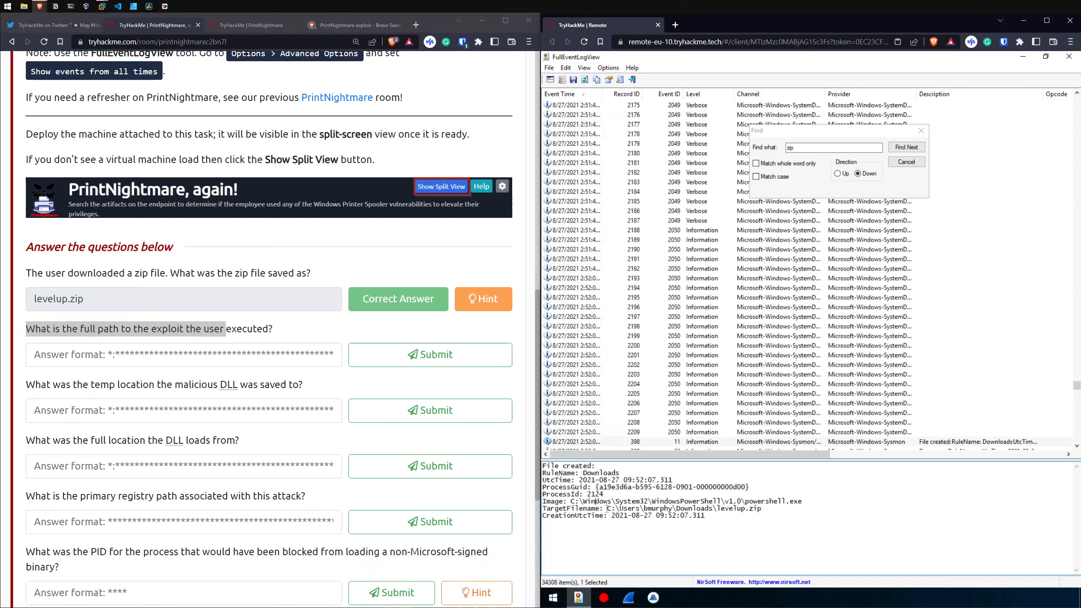
drag(607, 509, 720, 509)
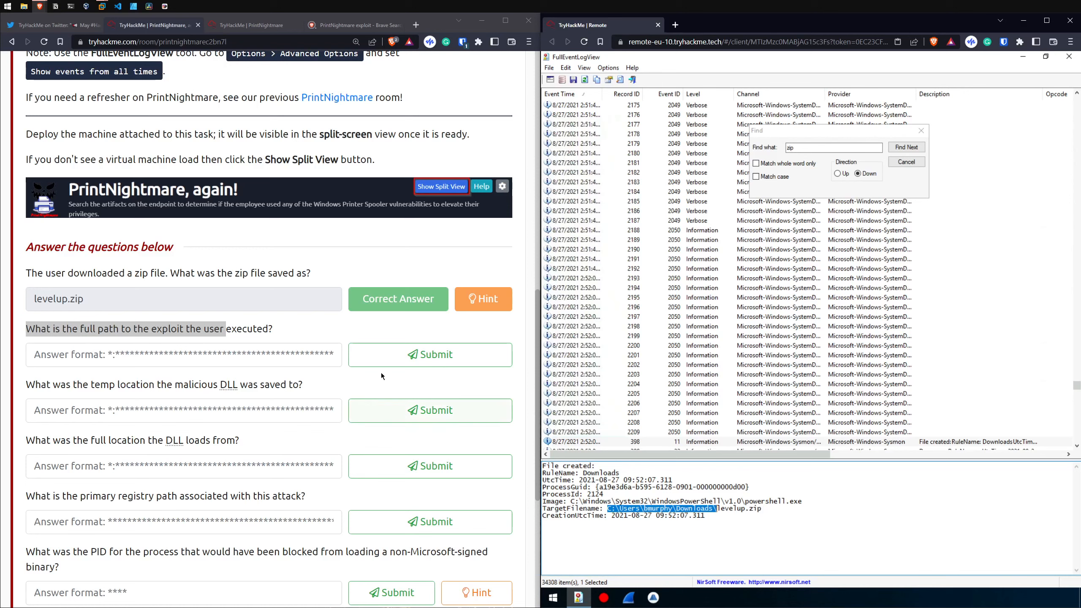
click(276, 356)
key(ctrl+v)
click(411, 356)
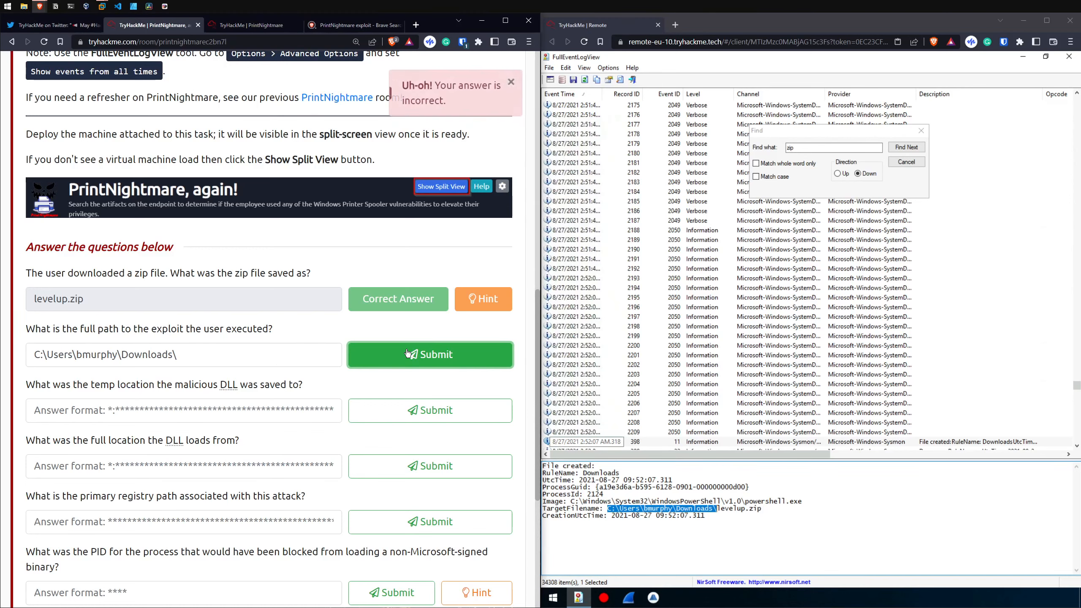
drag(85, 299, 32, 300)
click(198, 357)
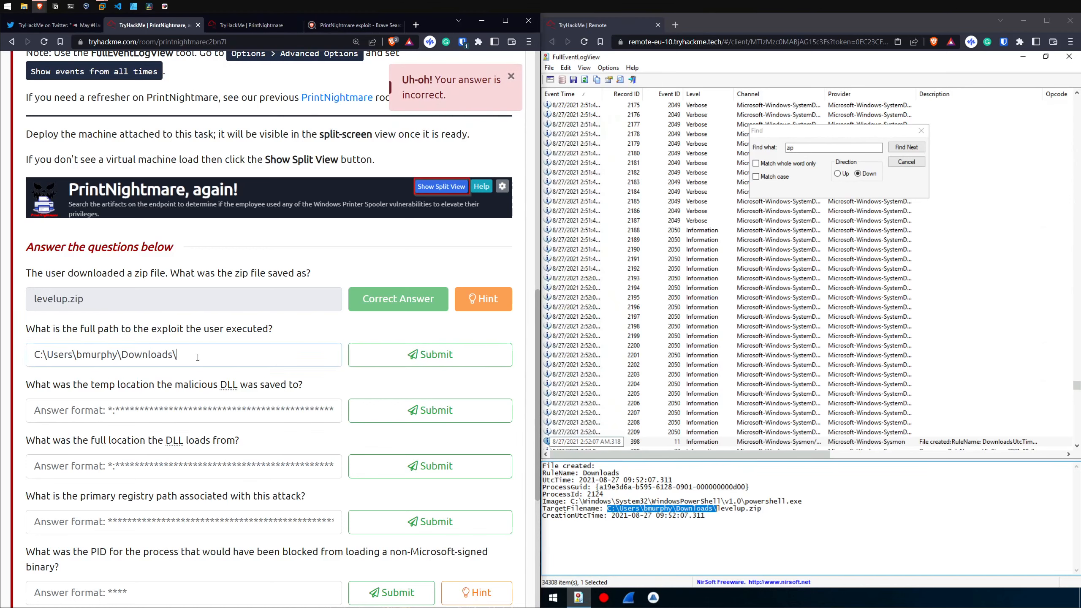
Step: Try C:\Windows\System32\WindowsPowerShell\v1.0\powershell.exe from the event's Image value as the exploit path answer
drag(572, 501, 798, 501)
drag(801, 502, 803, 502)
click(277, 356)
key(ctrl+v)
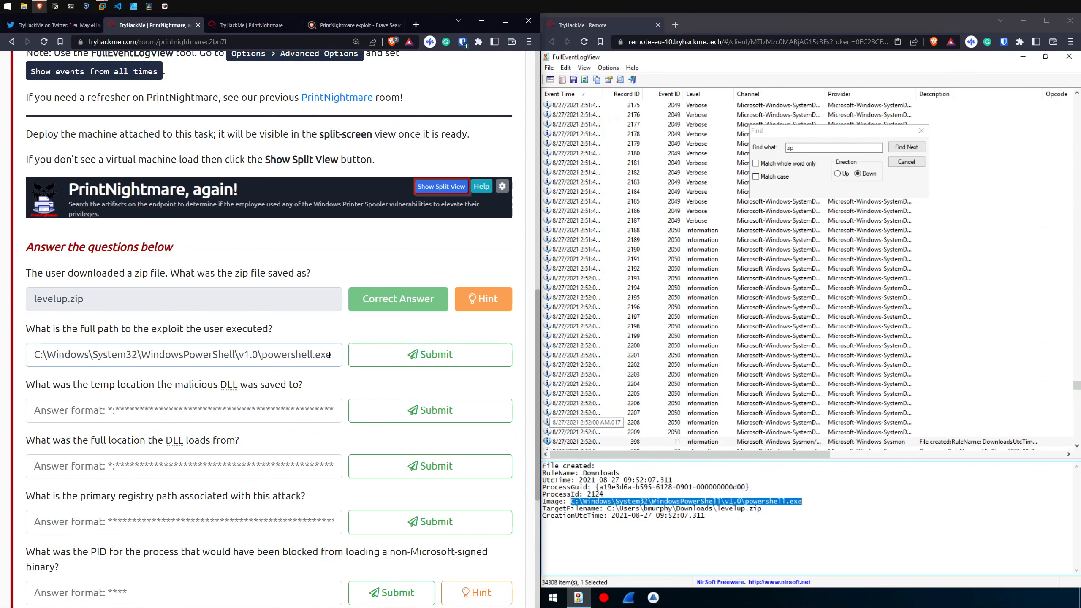
drag(334, 355, 262, 355)
click(451, 348)
Step: Check the file-created events following the zip download and submit the full path of CVE-2021-1675-main\CVE-2021-1675.ps1 as the exploit path
click(634, 241)
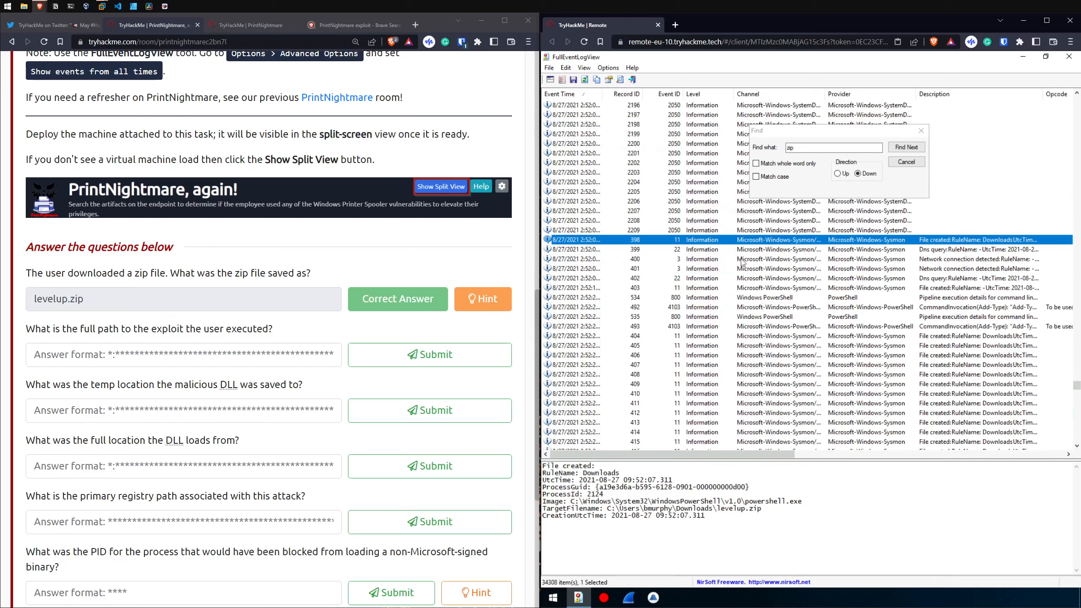
click(729, 252)
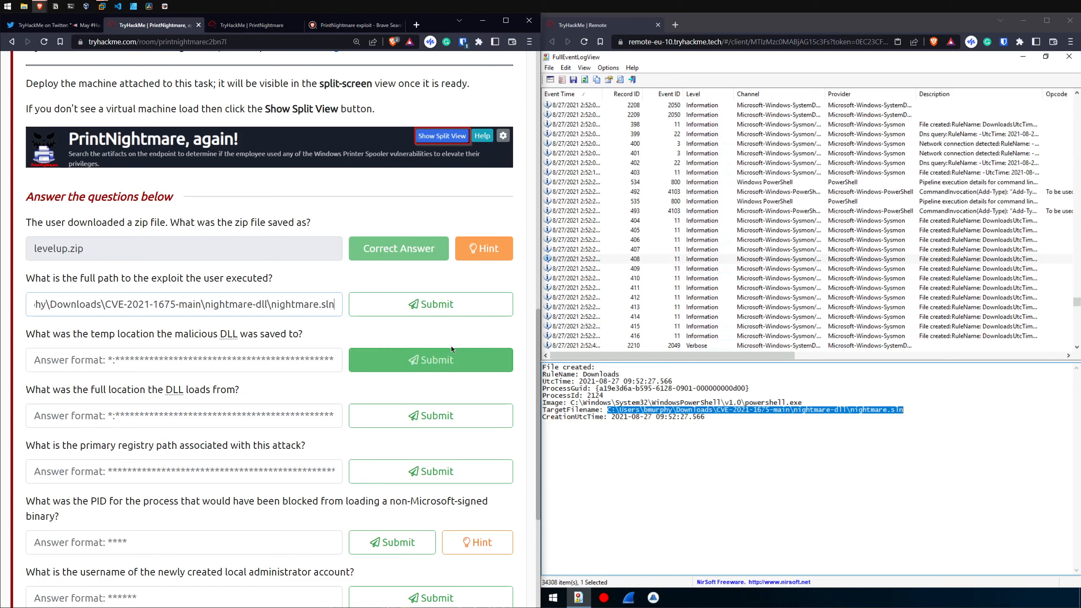
drag(206, 303, 267, 301)
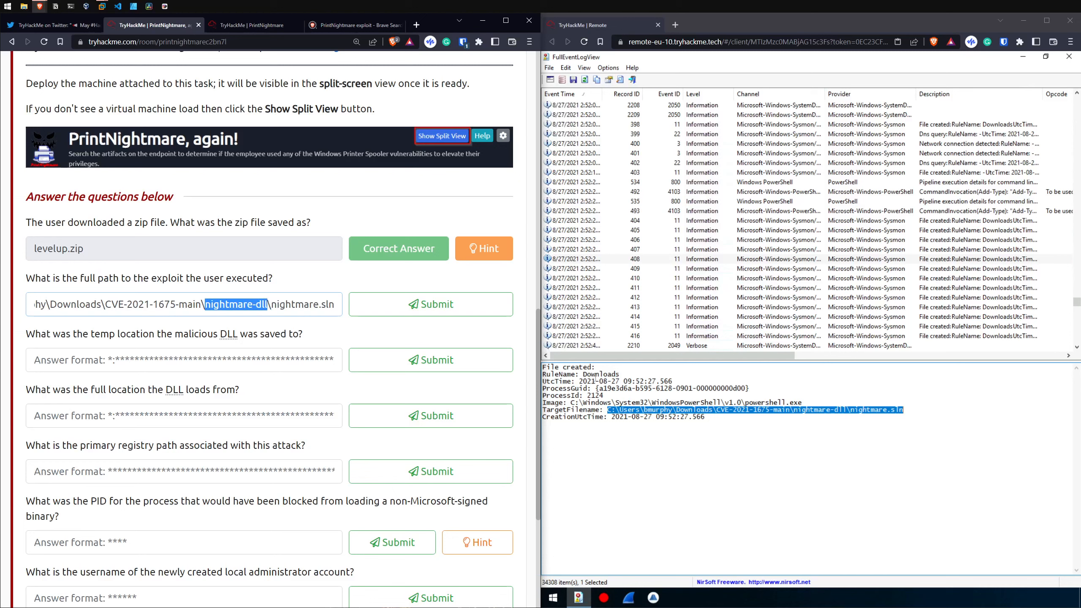
click(255, 306)
drag(256, 305, 304, 303)
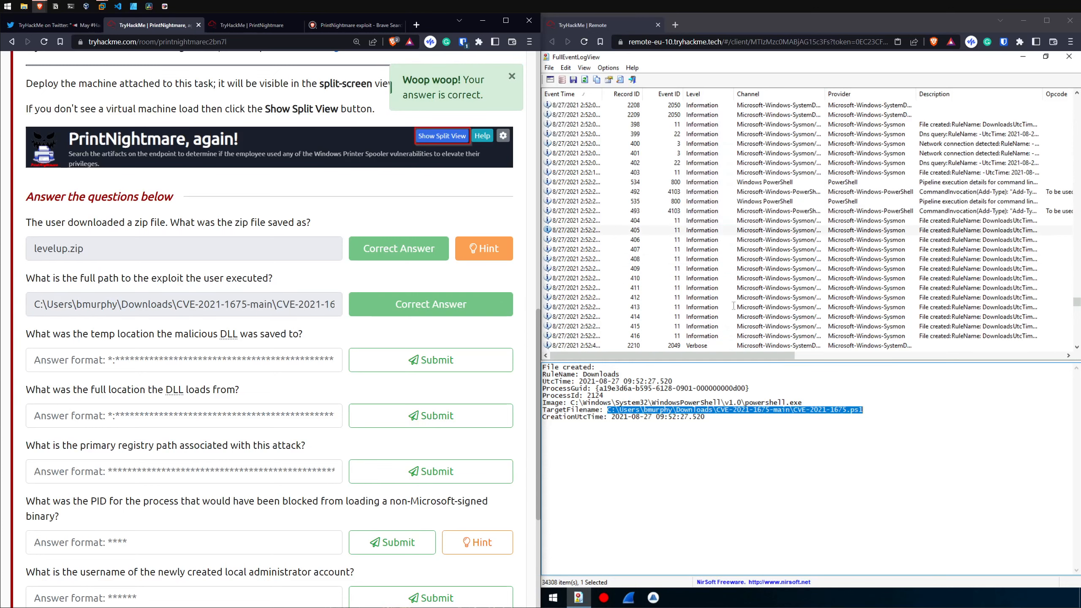
Step: Examine the folder name, file extension and full path in the TargetFilename of the exploit's file-created event
click(762, 417)
drag(717, 411, 791, 408)
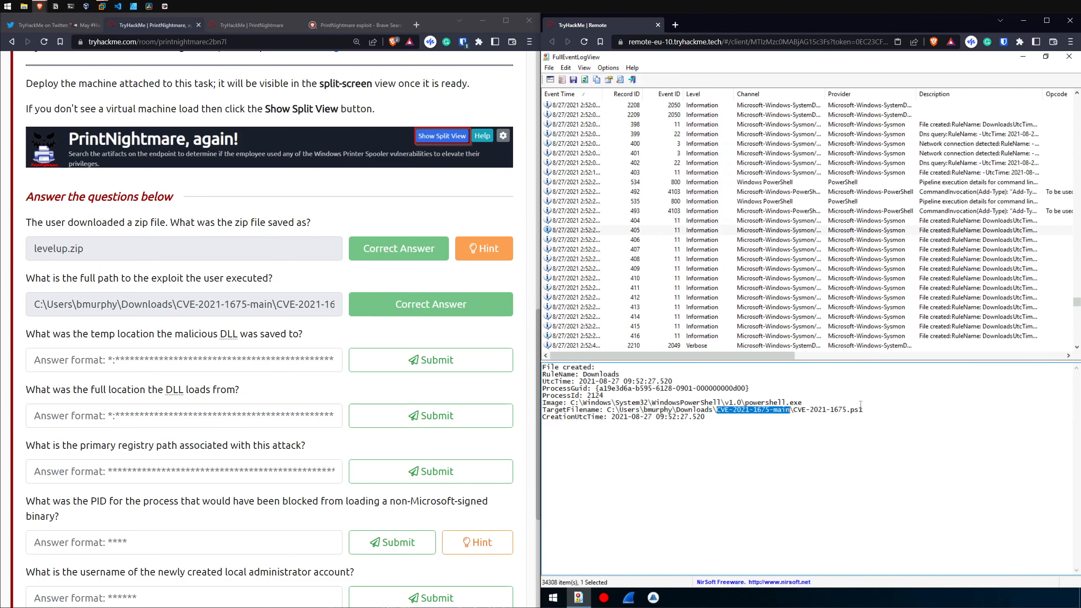
drag(865, 410, 850, 408)
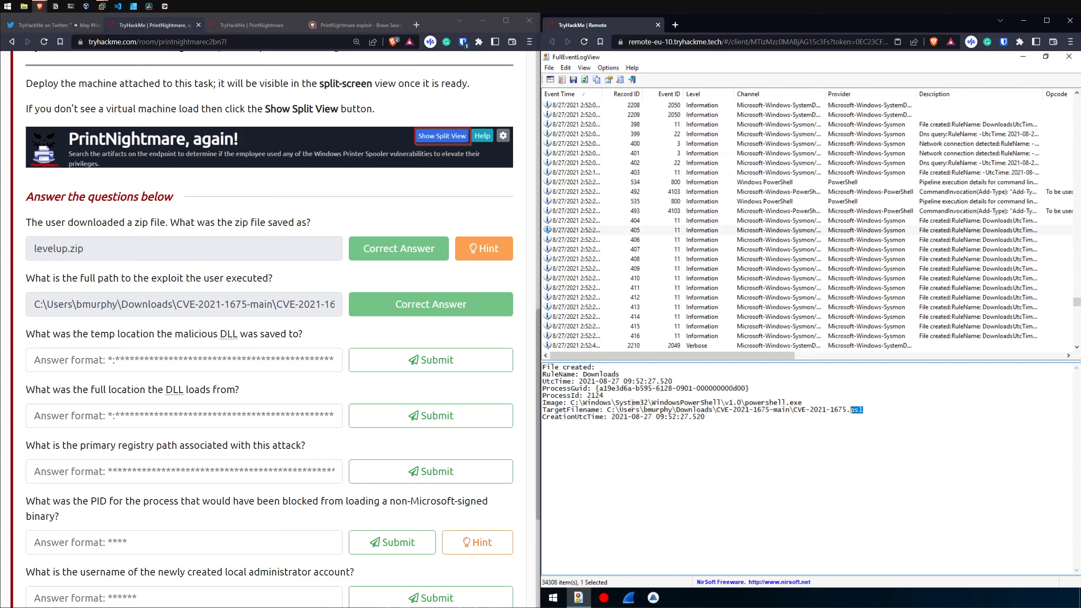
drag(607, 410, 865, 410)
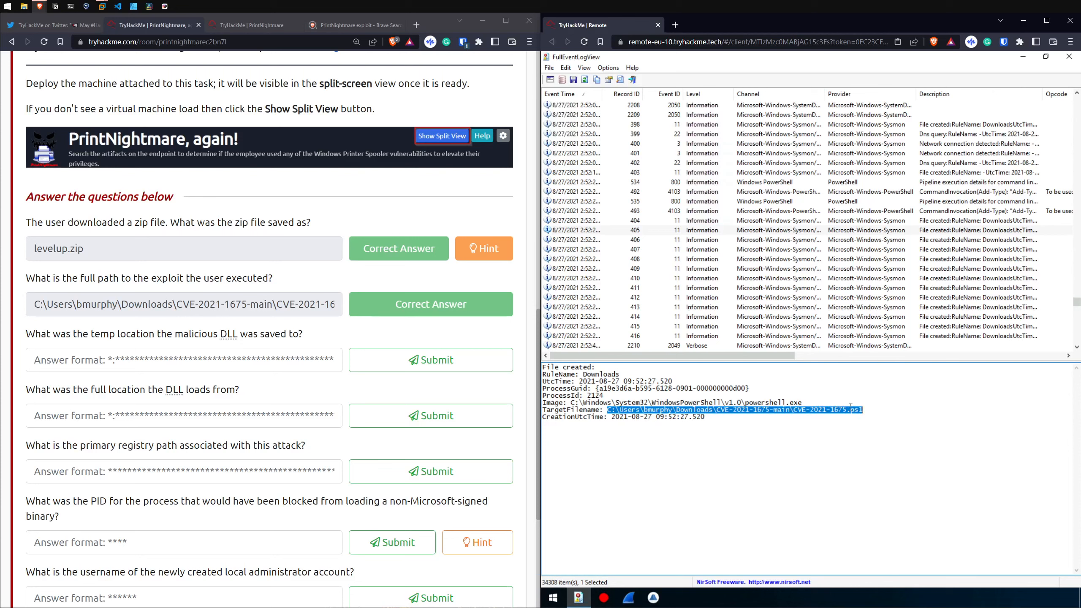
Step: Read the question about the malicious DLL's temp location and compare it with the exploit folder in the previous answer
drag(35, 333, 260, 334)
click(259, 334)
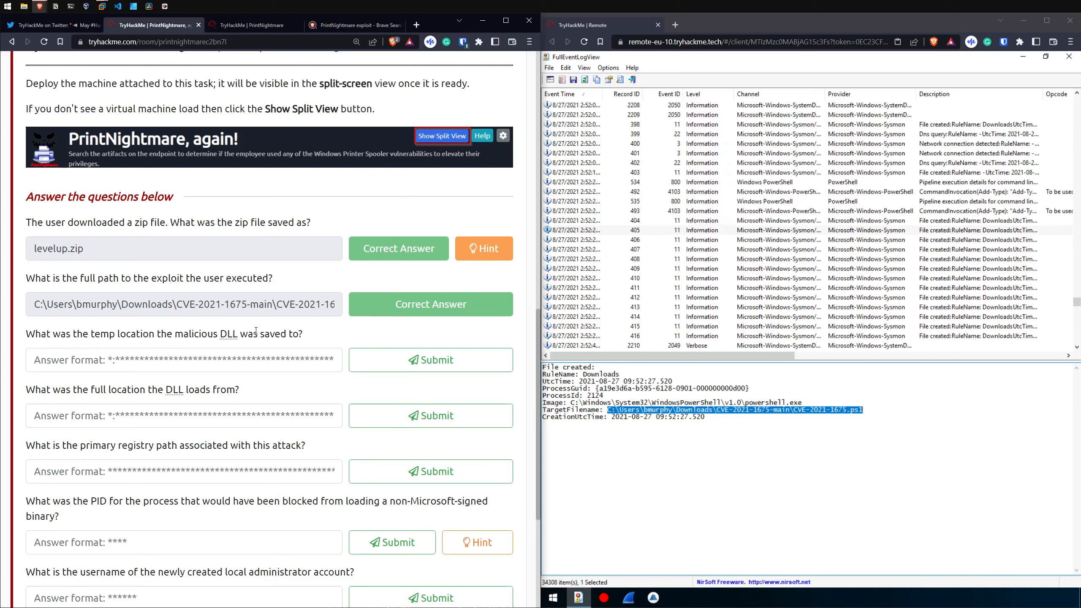
click(195, 367)
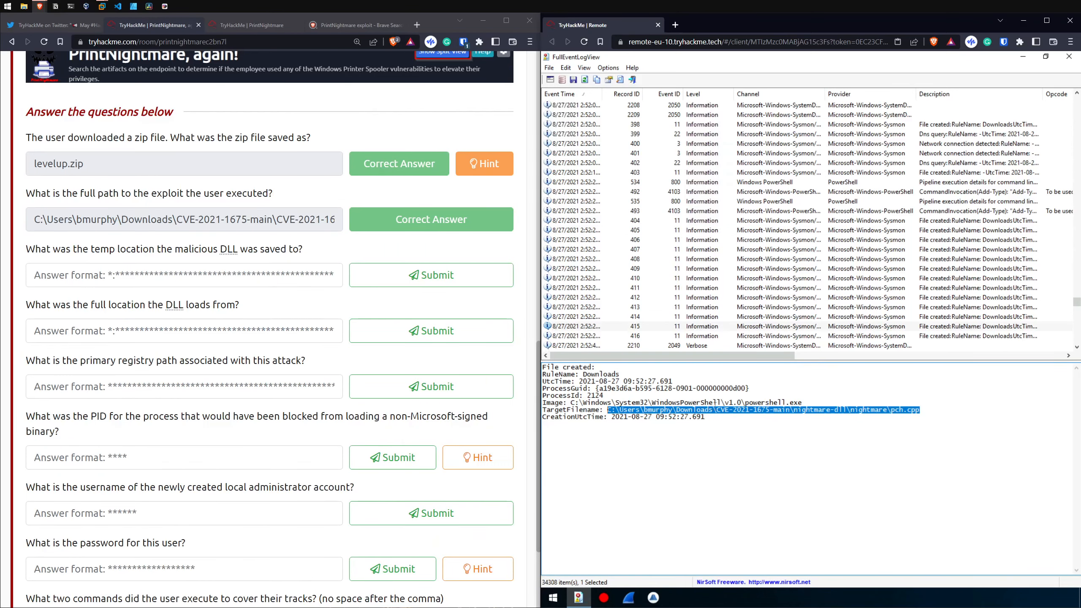
key(alt+Tab)
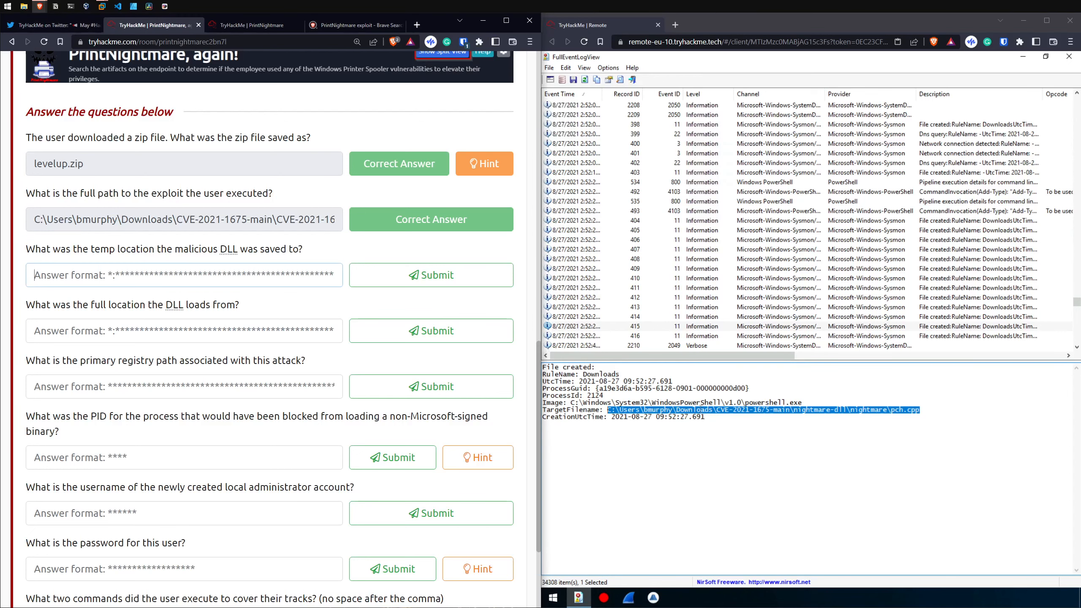
drag(120, 221, 176, 221)
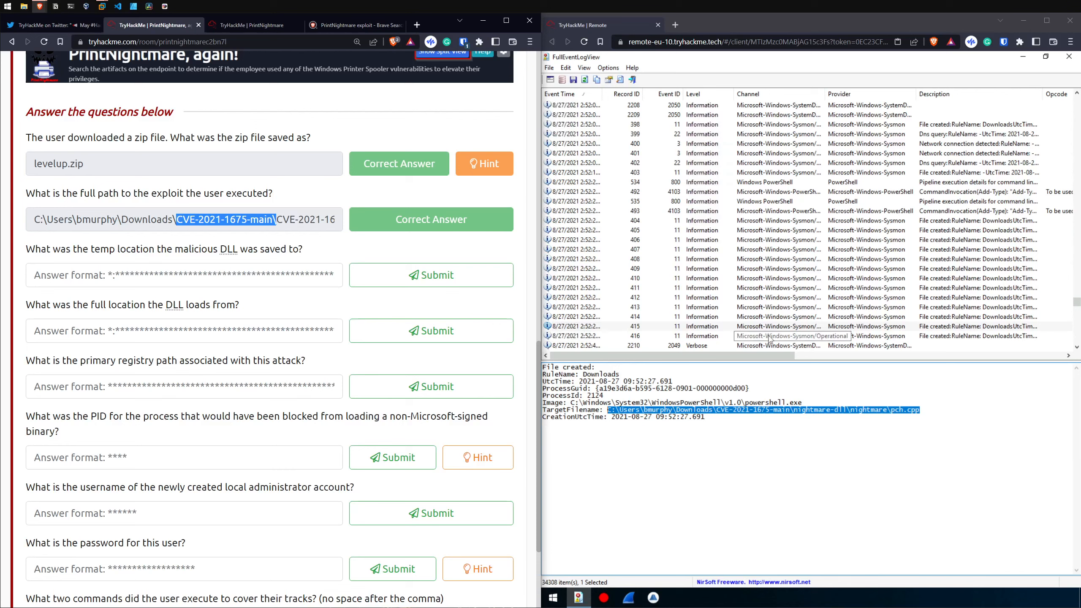
Step: Inspect the Temp folder path and script name in the file-created event with record ID 403
scroll(740, 204, up, 3)
click(740, 203)
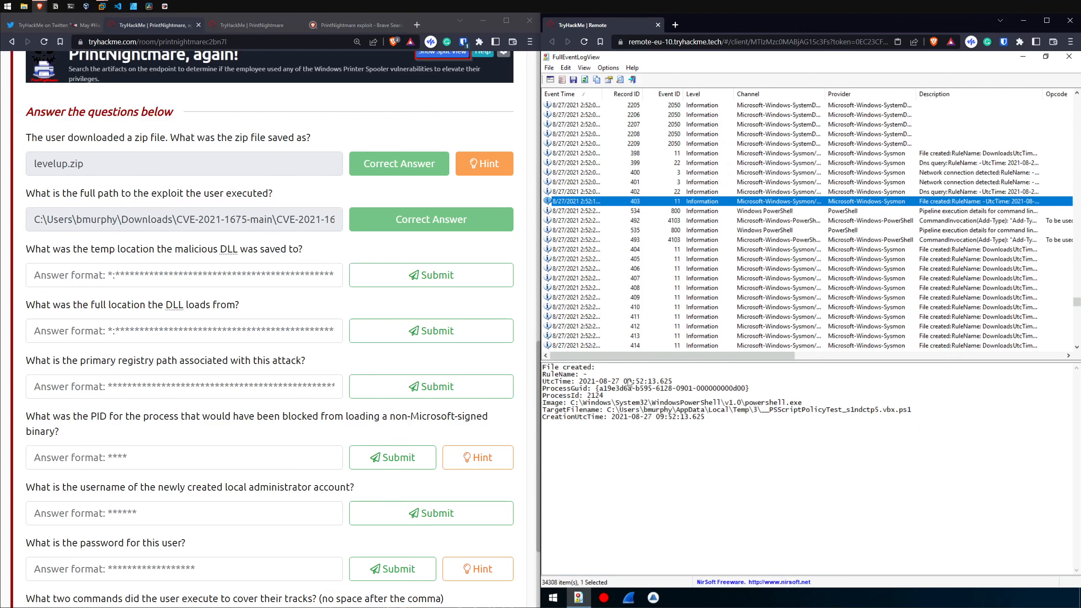
drag(611, 405, 747, 411)
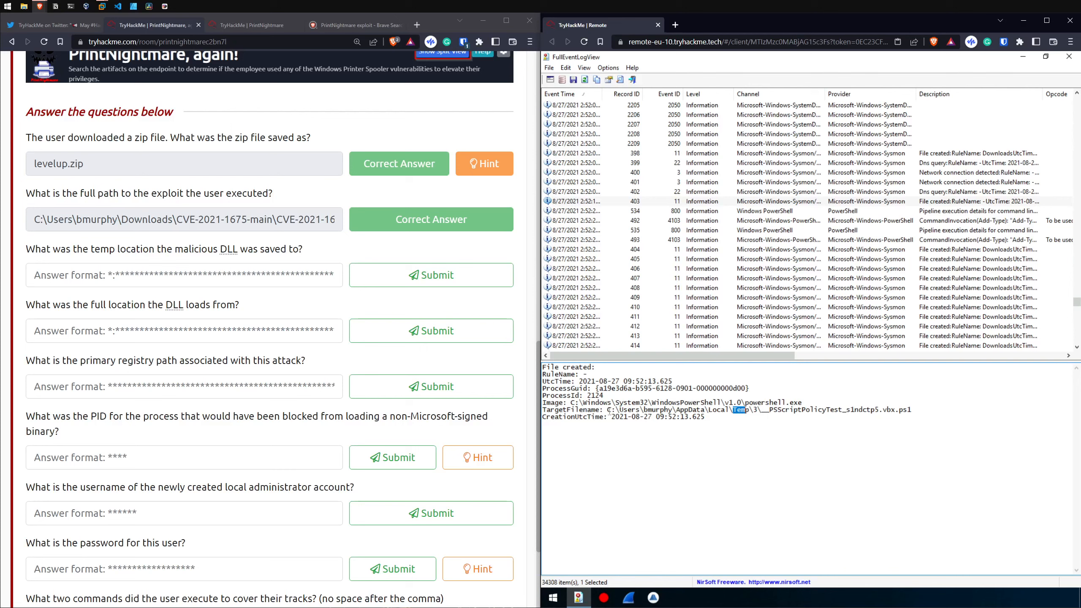
double_click(889, 412)
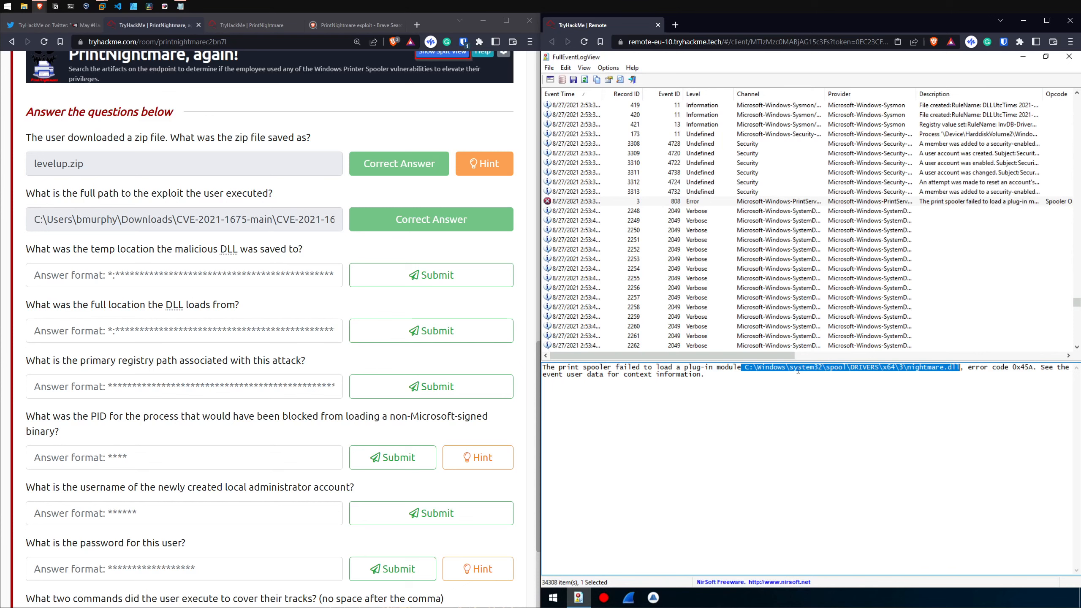
Step: Copy nightmare.dll's path from the print spooler error and submit the DLL's AppData\Local\Temp\3\nightmare.dll path as its temp location
right_click(861, 369)
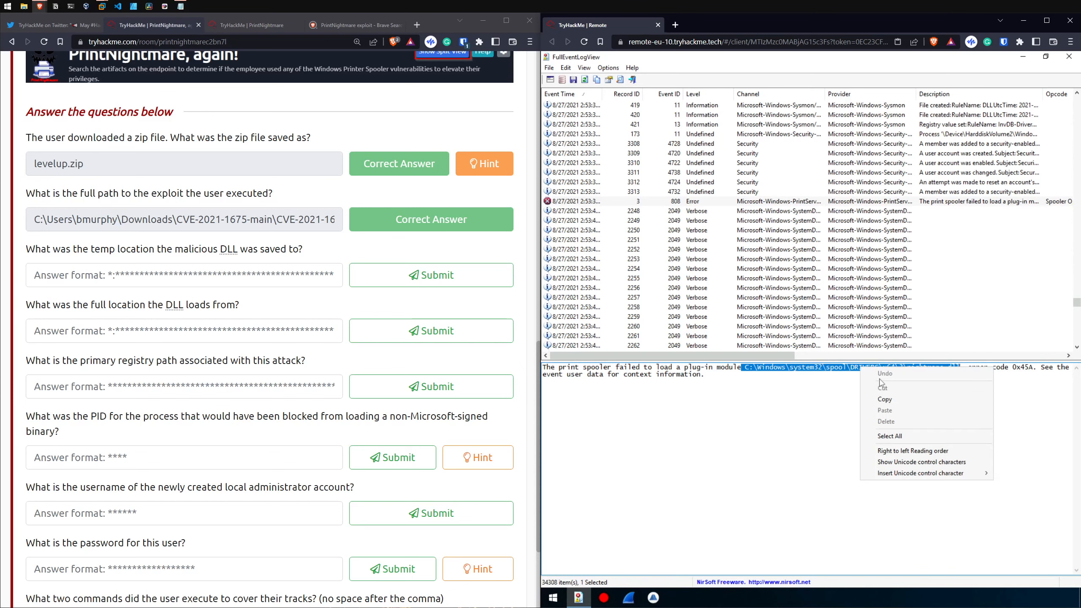
click(887, 400)
click(330, 280)
key(ctrl+v)
key(Return)
drag(608, 411, 813, 411)
click(431, 275)
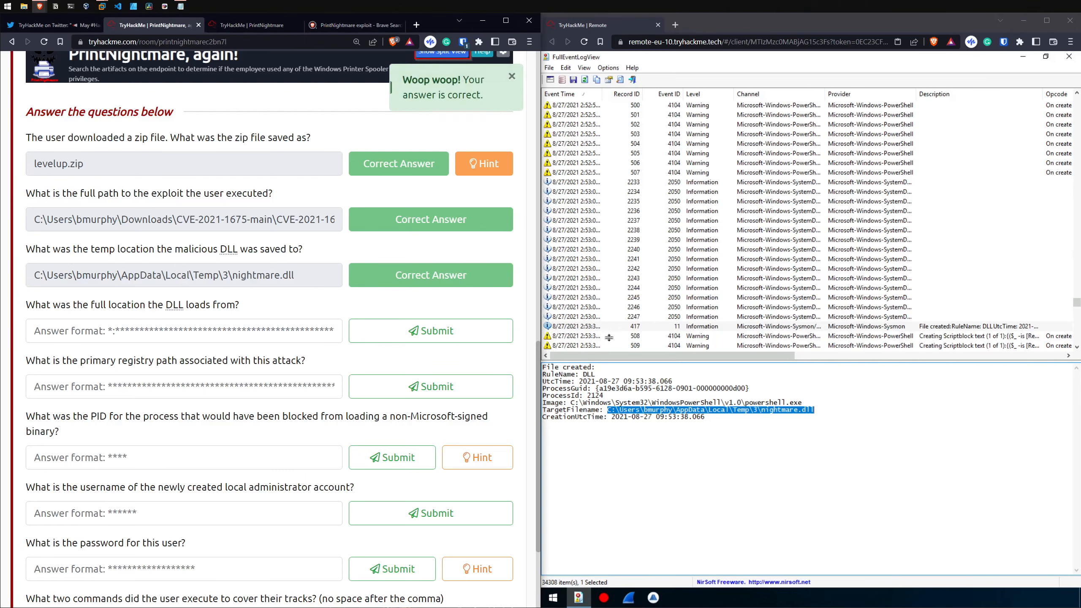
Step: Review the nightmare.dll file-created event and the submitted zip file name and exploit script path
click(671, 330)
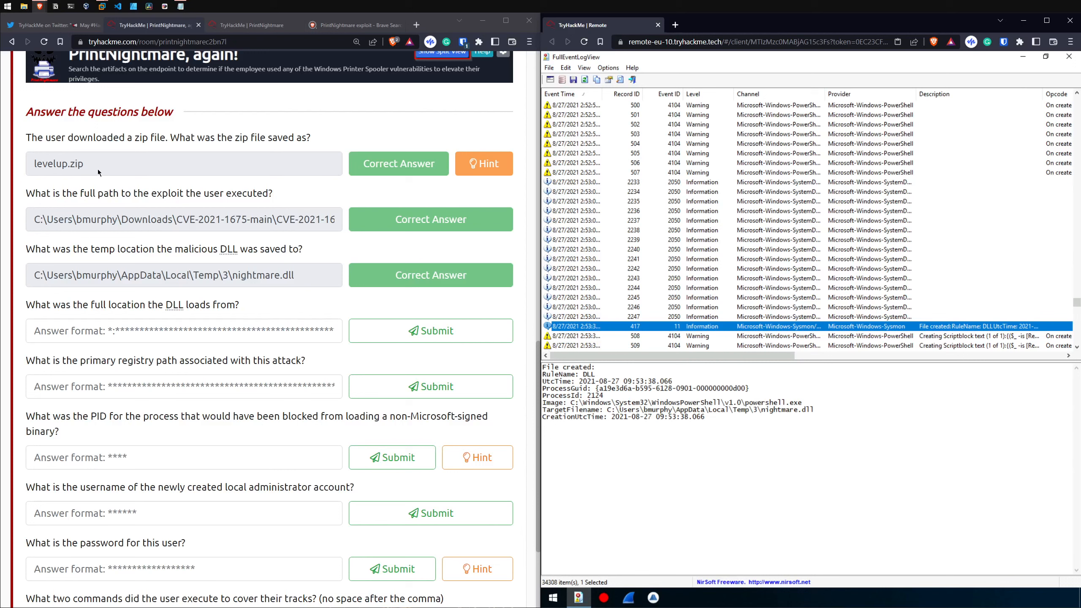
drag(98, 171, 31, 162)
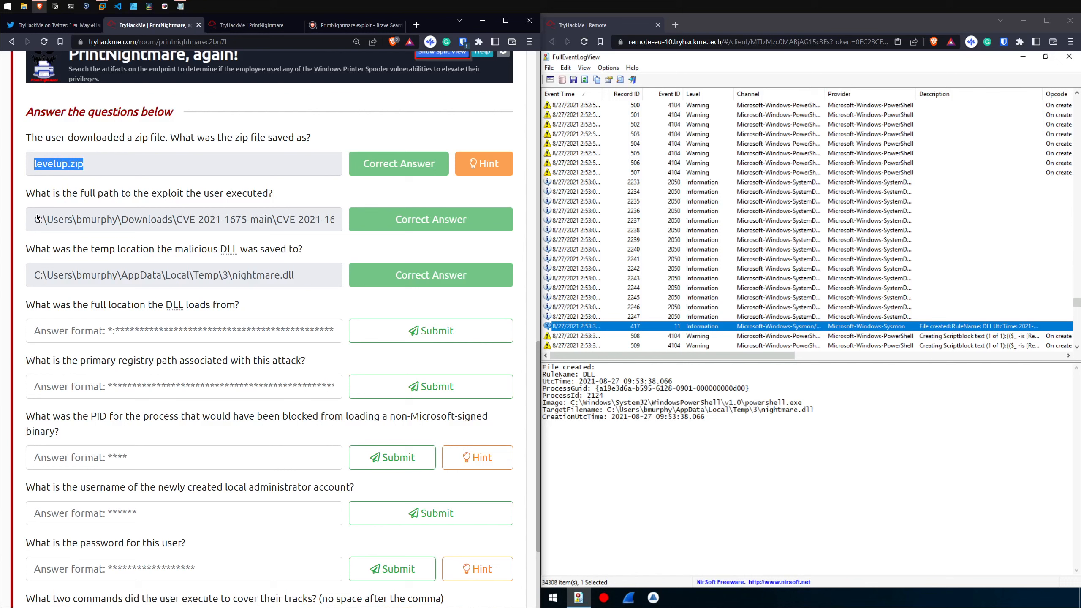
drag(37, 218, 314, 225)
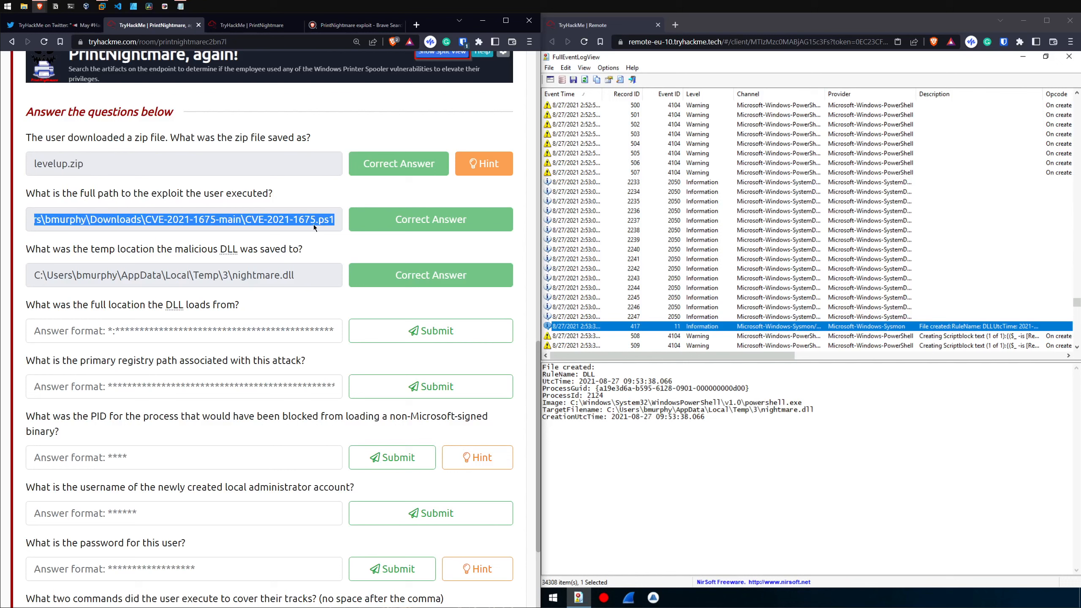
drag(242, 220, 108, 221)
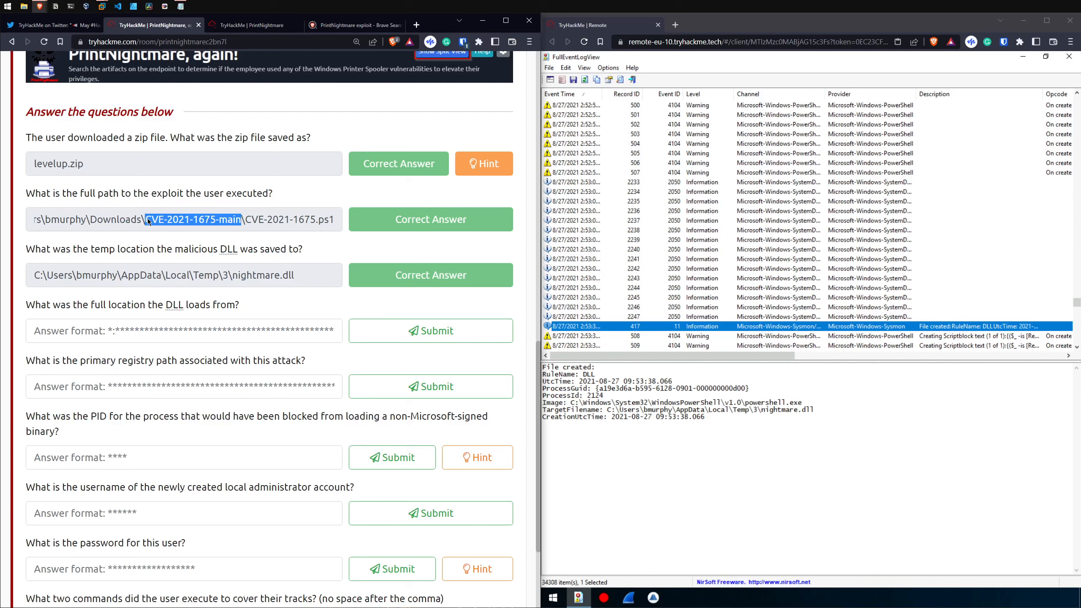
drag(333, 220, 316, 220)
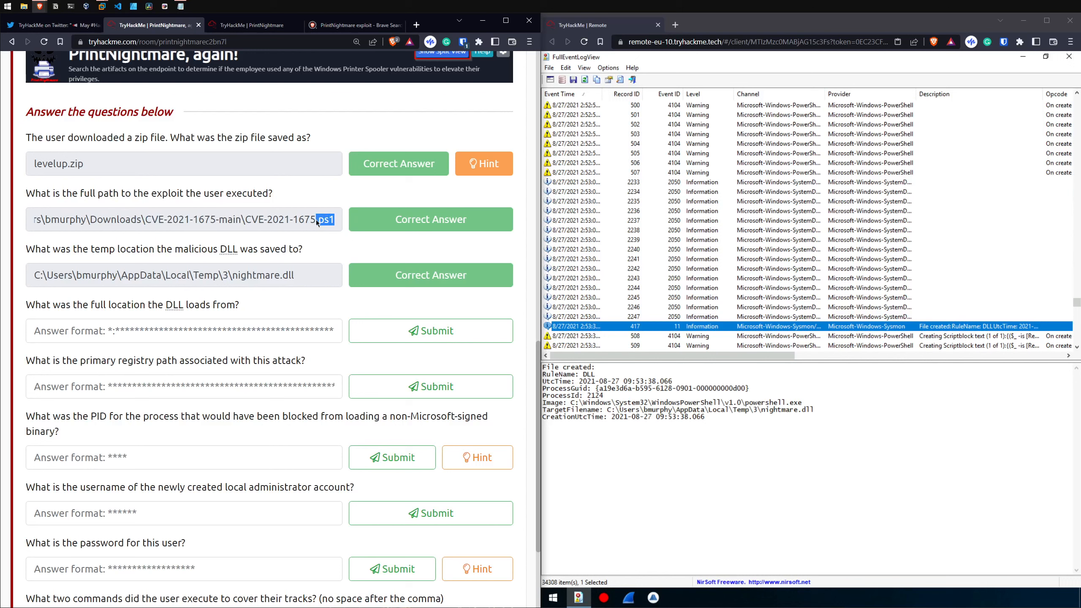
Step: Review the exploit path question and the submitted temp location of nightmare.dll
drag(89, 194, 223, 194)
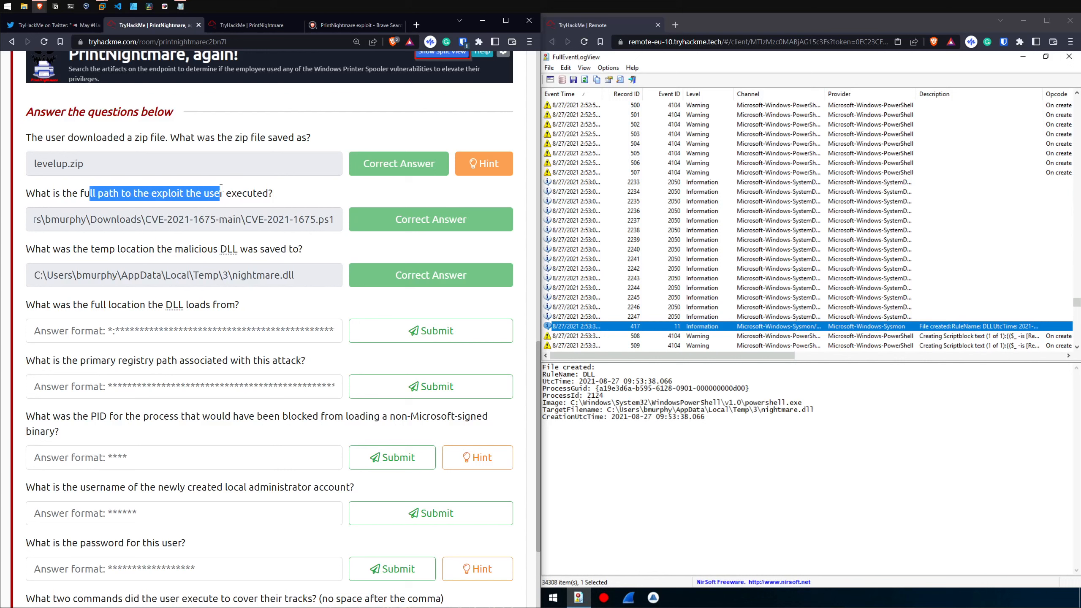
click(207, 270)
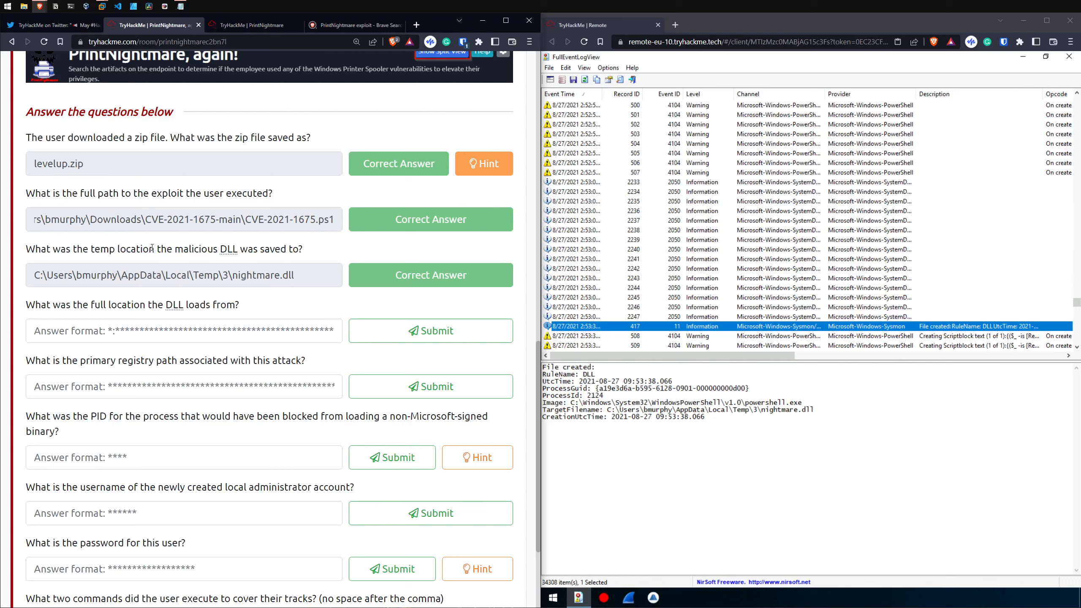
drag(316, 271, 33, 275)
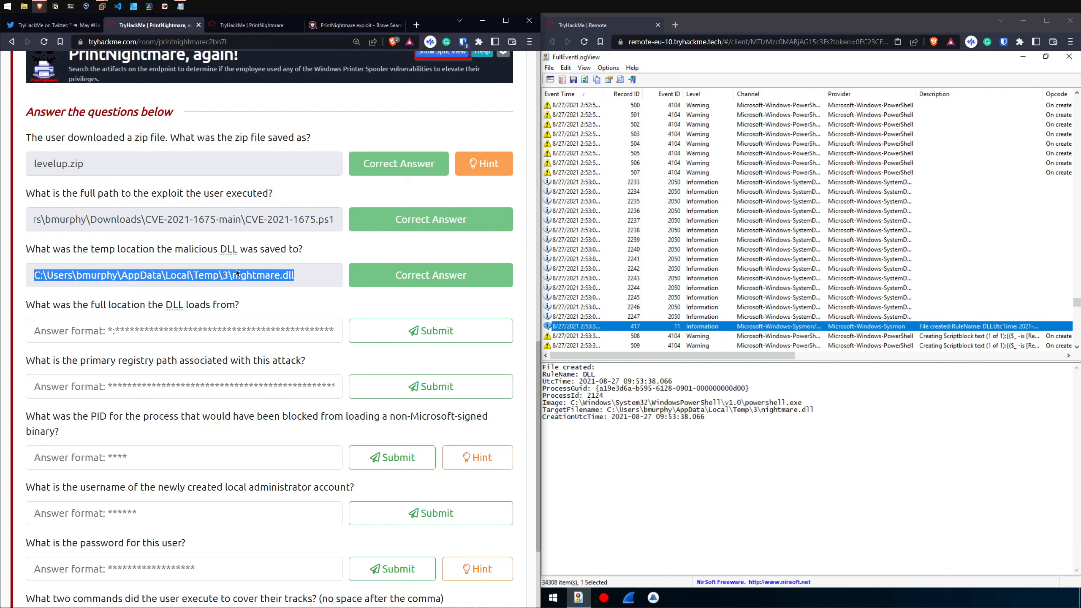
click(292, 276)
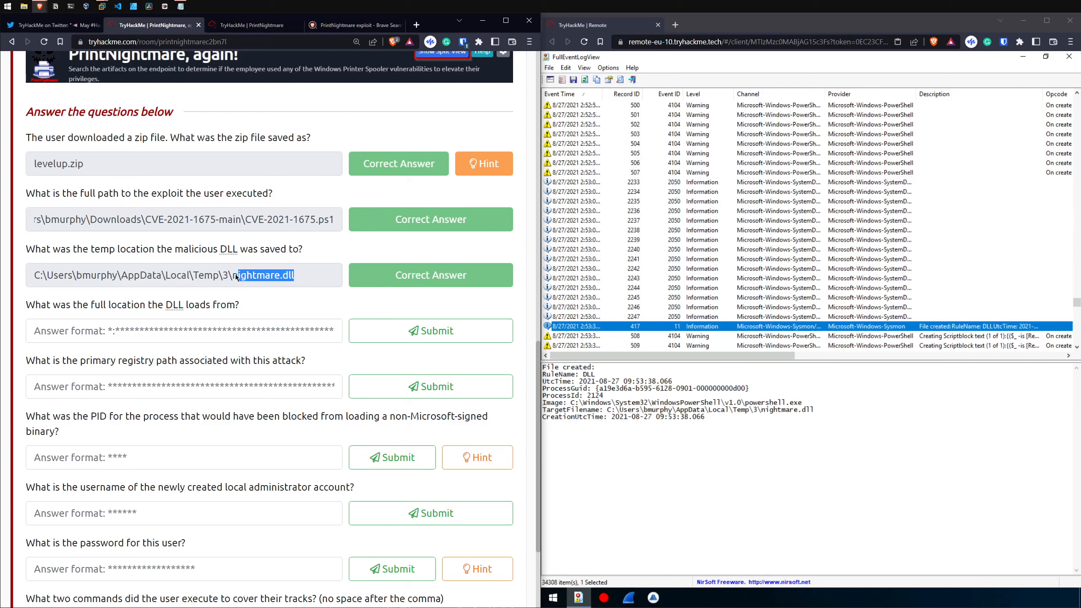
Step: Copy nightmare.dll's path under C:\Windows\System32\spool\drivers\x64\3\New from the file-created event with record ID 419 and submit it as the DLL's full load location
drag(26, 305, 123, 305)
click(170, 303)
drag(37, 302, 124, 302)
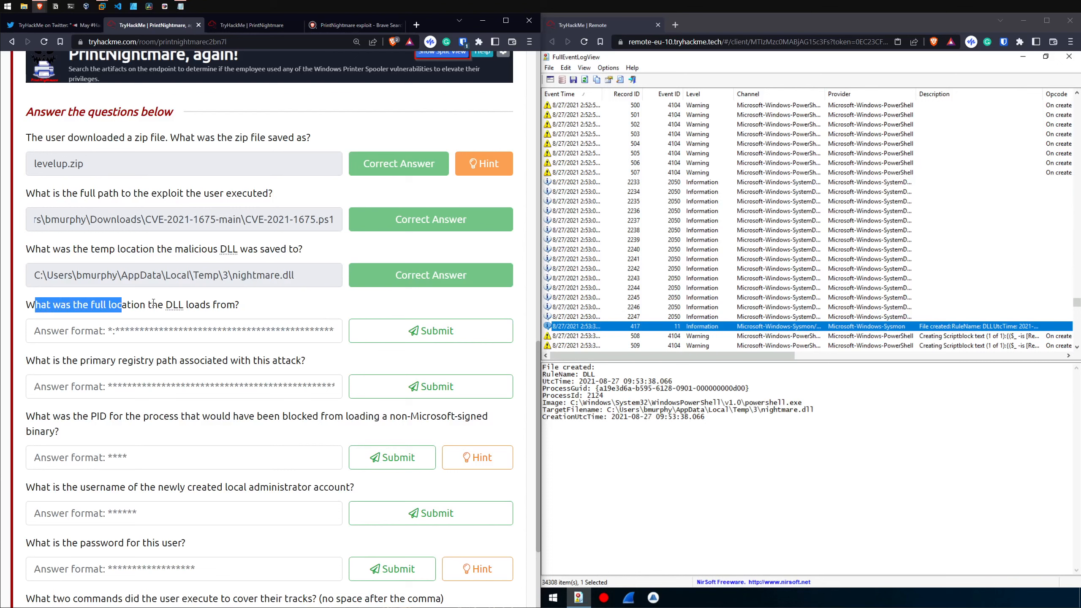
click(187, 307)
click(572, 355)
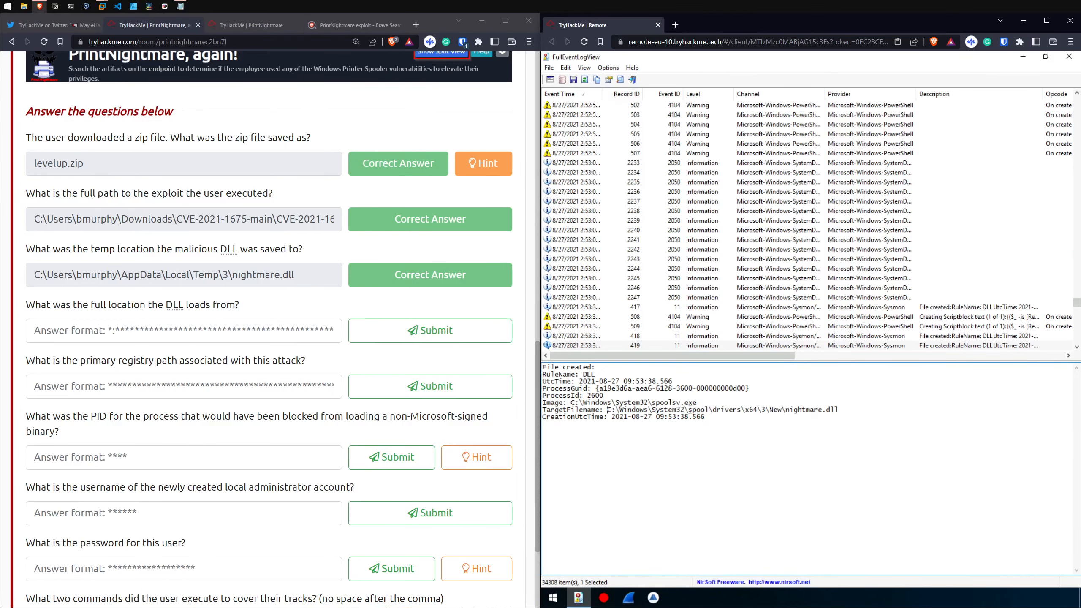
drag(608, 410, 841, 410)
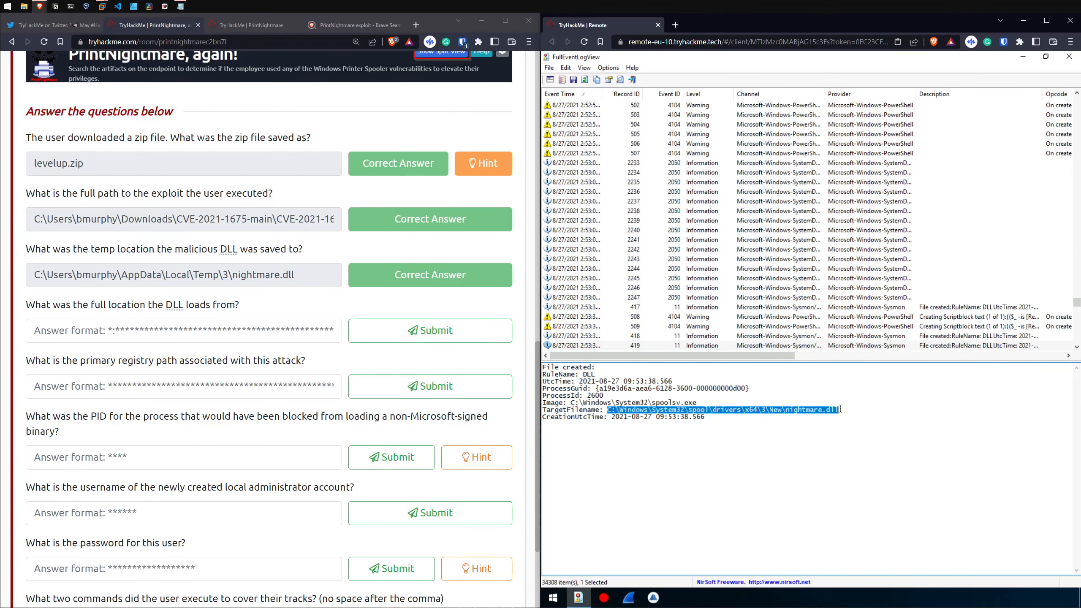
click(227, 335)
key(ctrl+v)
key(Return)
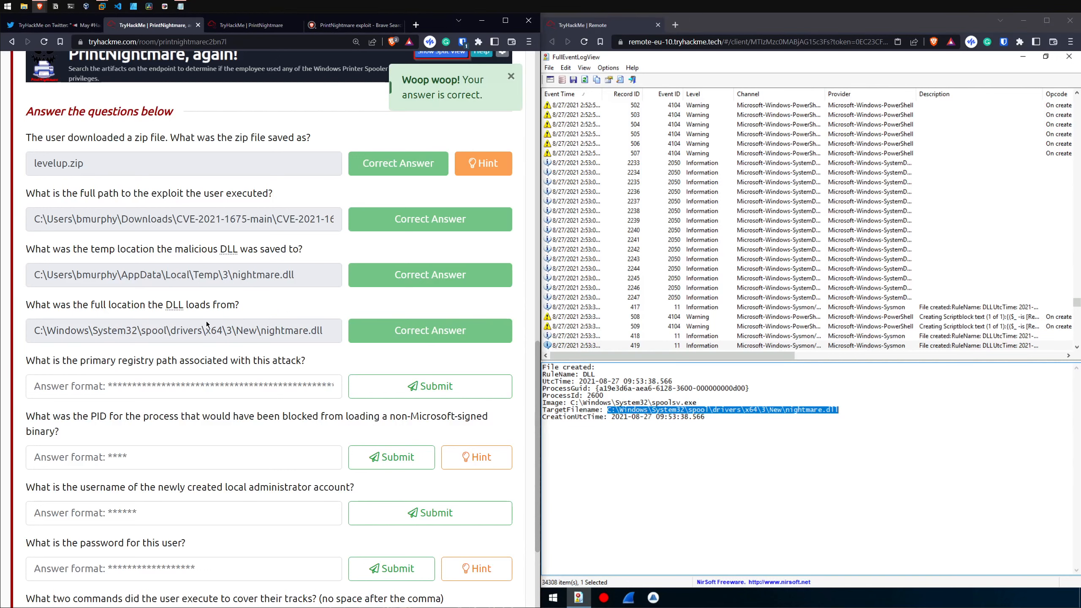
Step: Compare the DLL's submitted temp location with its submitted load location in the spool drivers folder
drag(298, 276, 188, 276)
click(190, 281)
mouse_move(40, 331)
mouse_down()
mouse_move(346, 333)
mouse_move(44, 323)
mouse_up()
click(136, 321)
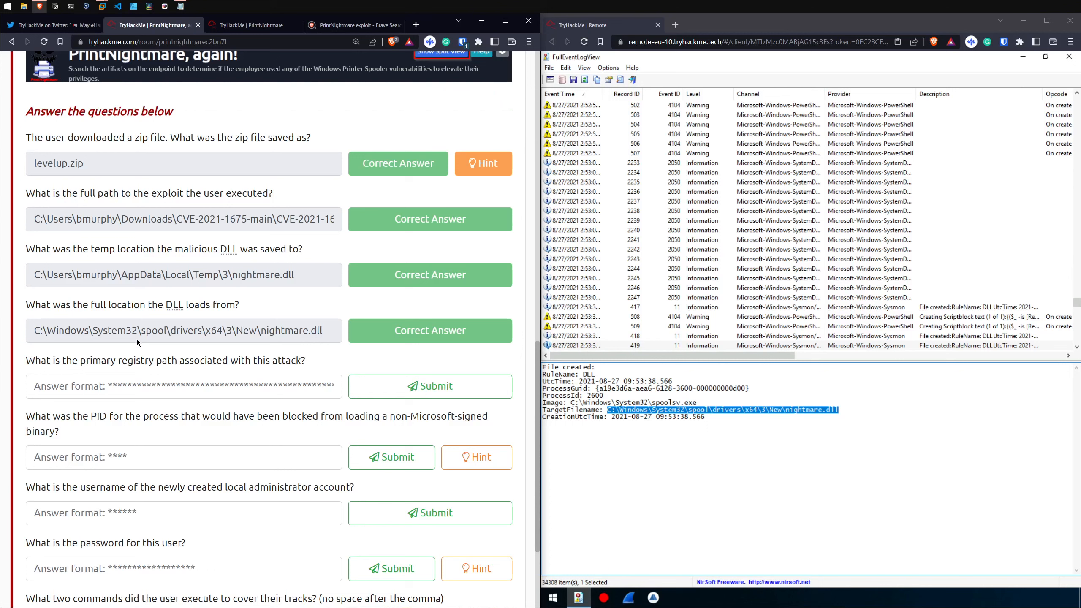
Step: Copy the HKLM print environments path from the registry-value-set event with record ID 421 and submit it as the attack's primary registry path
mouse_move(32, 359)
mouse_down()
mouse_move(288, 358)
mouse_move(34, 360)
mouse_up()
click(297, 360)
click(37, 360)
drag(599, 417, 1042, 422)
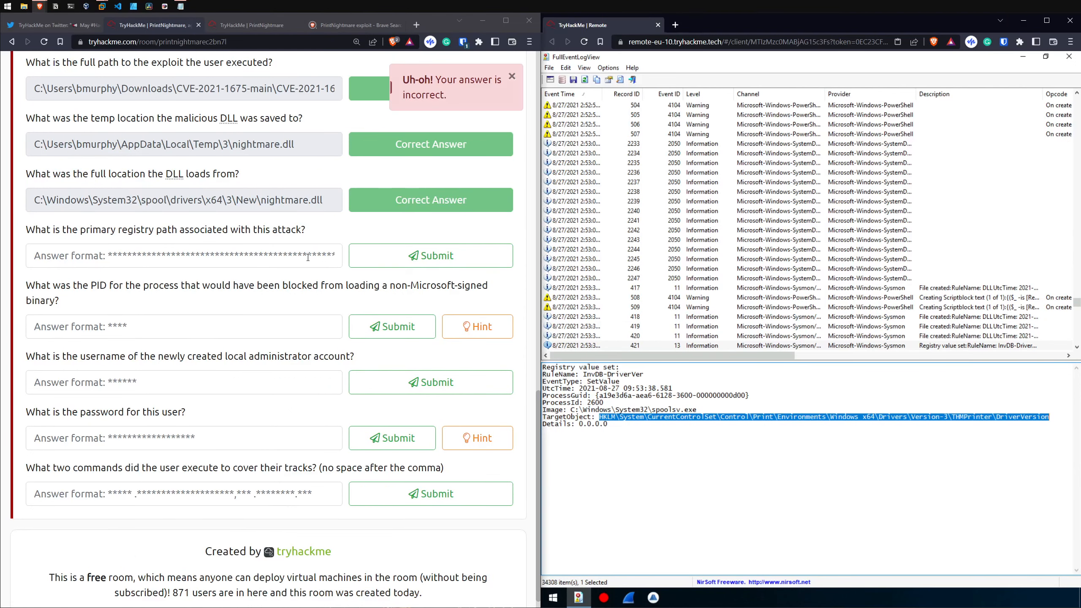
key(ctrl+v)
key(Return)
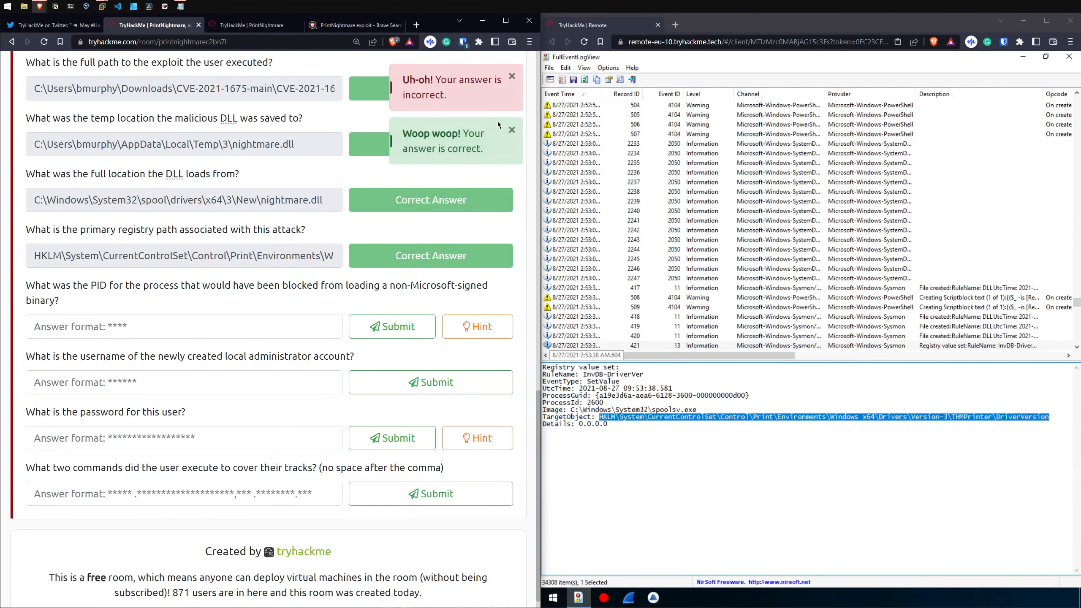
Step: Read the question about loading a non-Microsoft-signed binary, check the matching spoolsv.exe event, and submit 2600 as the PID
scroll(391, 87, up, 1)
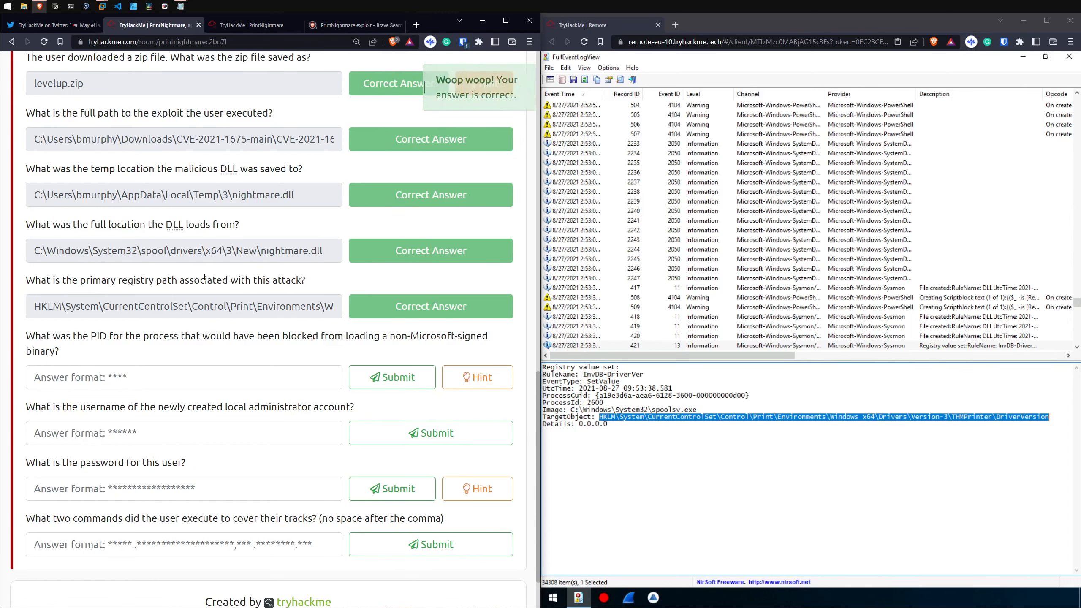
scroll(50, 329, down, 1)
drag(53, 286, 102, 305)
click(98, 306)
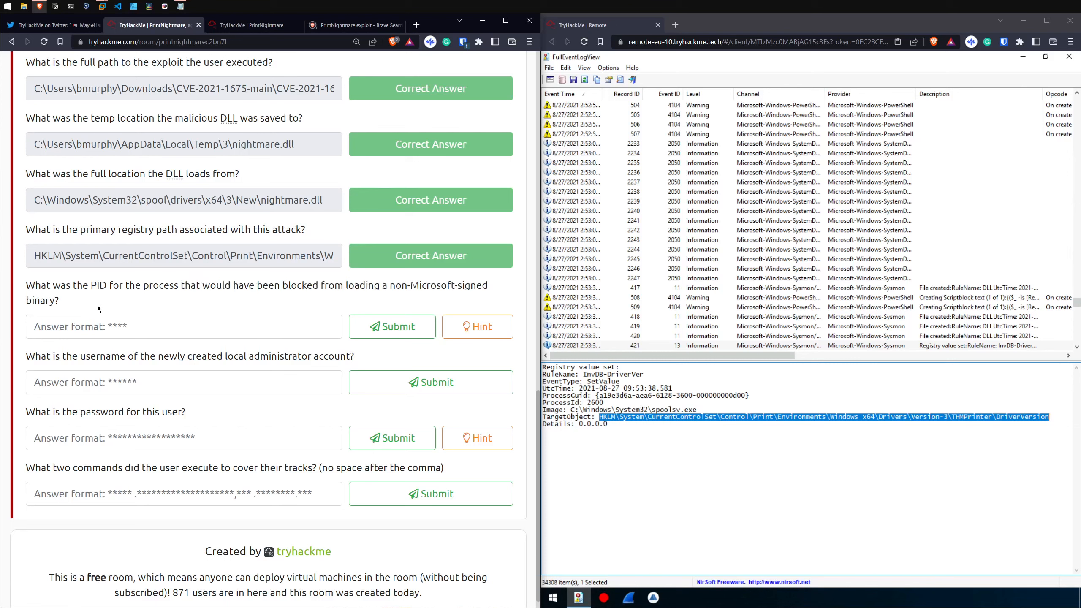
drag(583, 367, 980, 367)
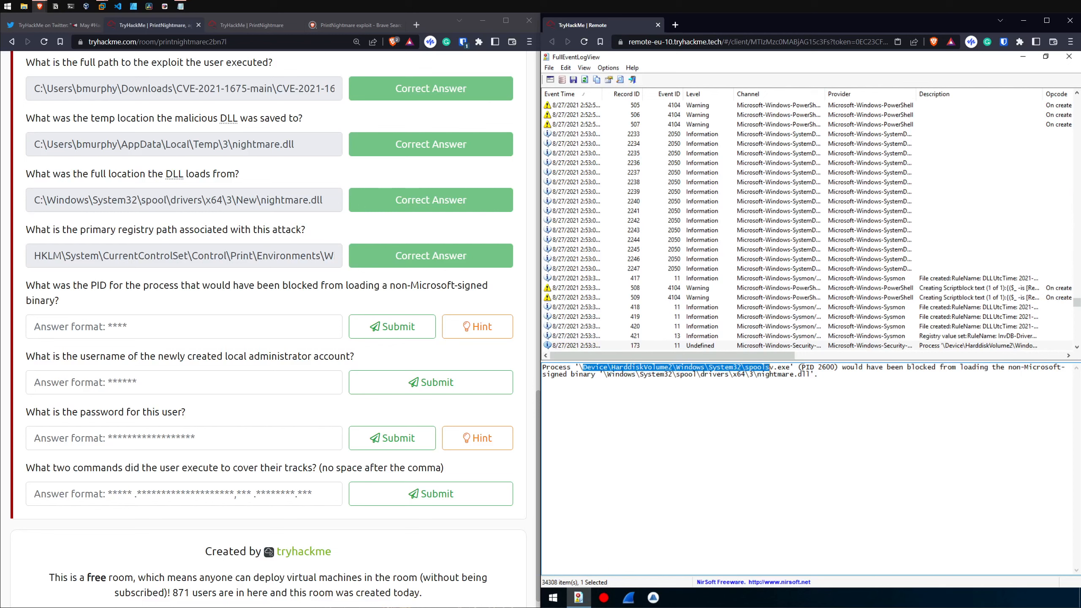
click(223, 328)
text(2600)
key(Return)
Step: Find the user-account-created event with record ID 3309 and submit backup as the new local administrator's username
click(746, 376)
scroll(704, 303, down, 2)
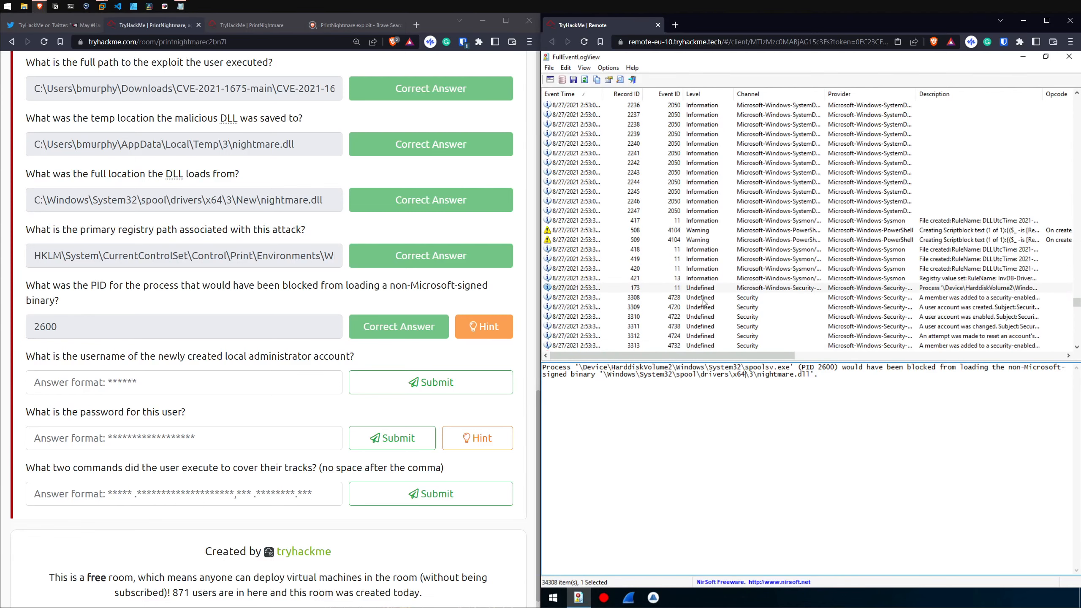
scroll(226, 297, down, 1)
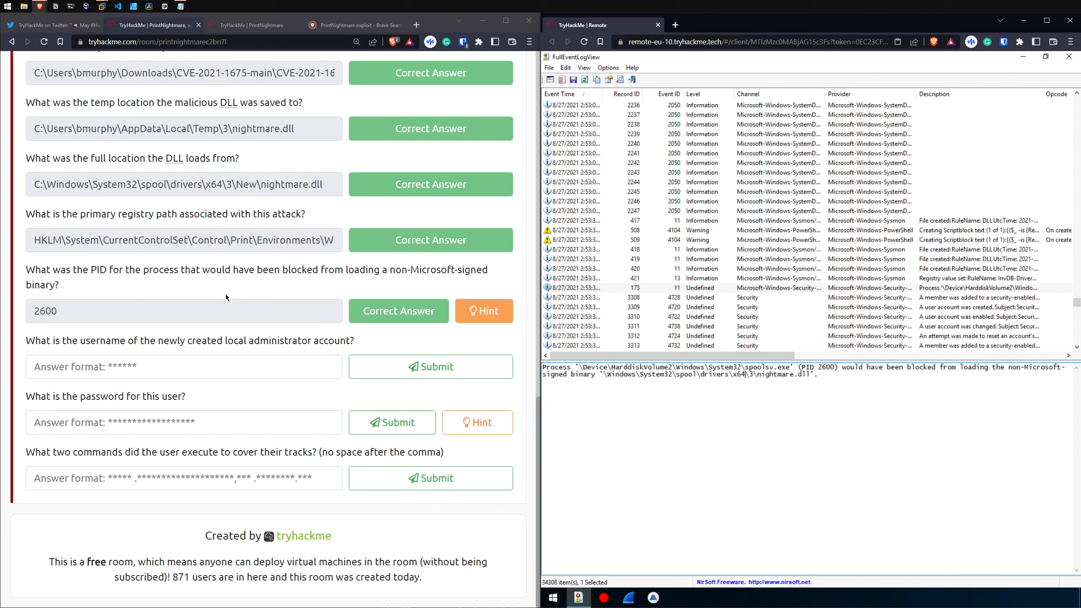
drag(25, 341, 344, 338)
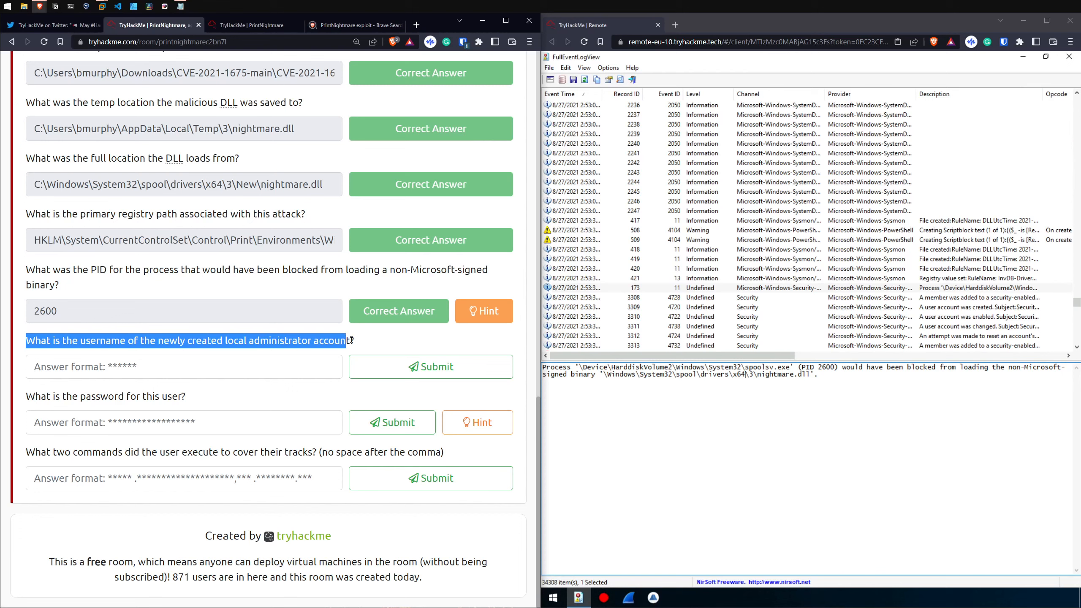
click(763, 289)
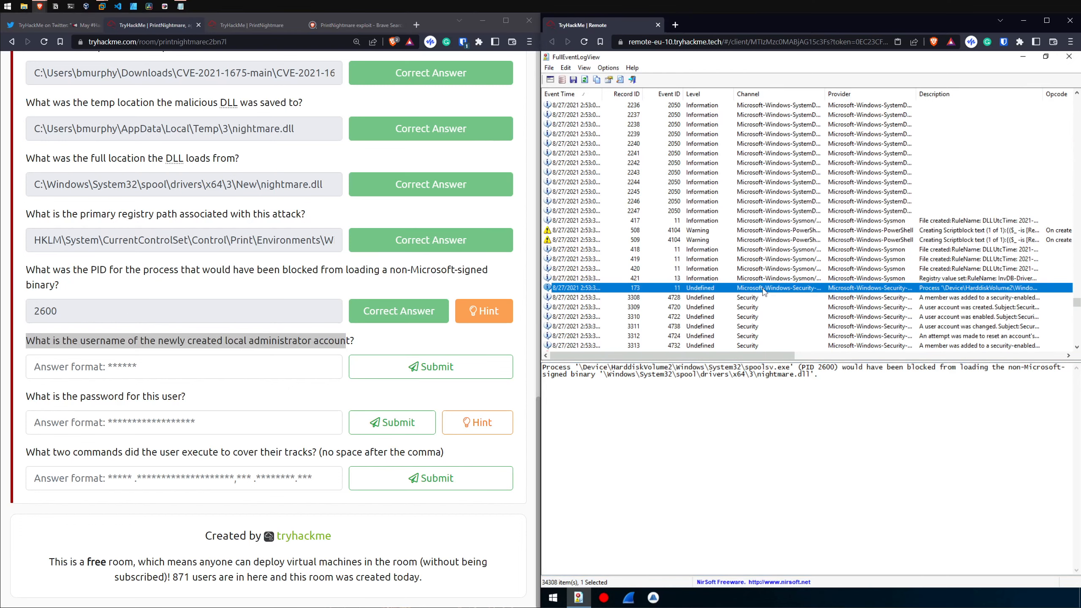
key(Down)
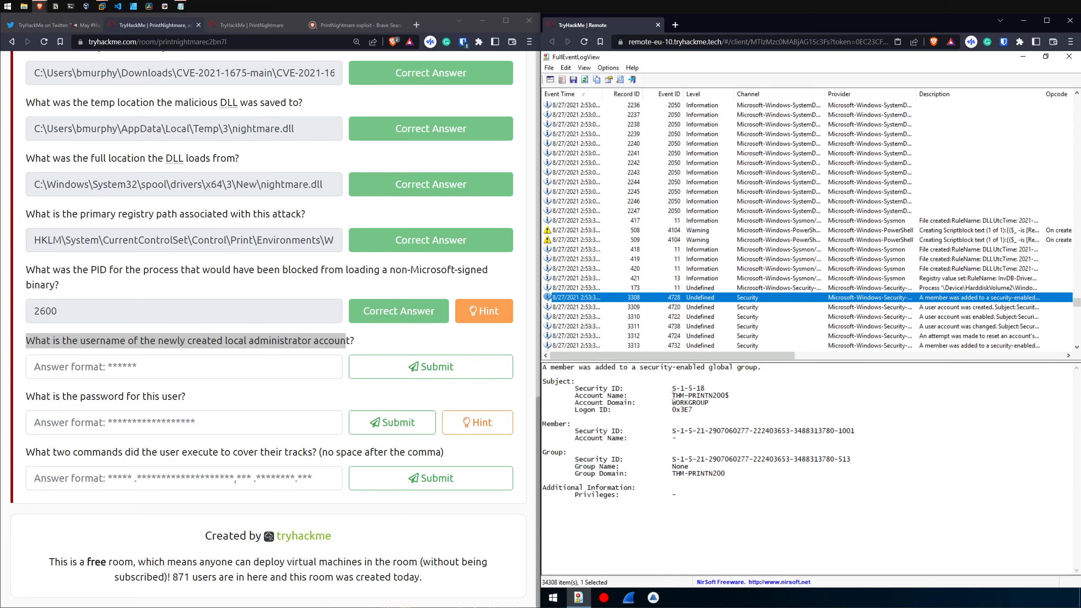
click(991, 307)
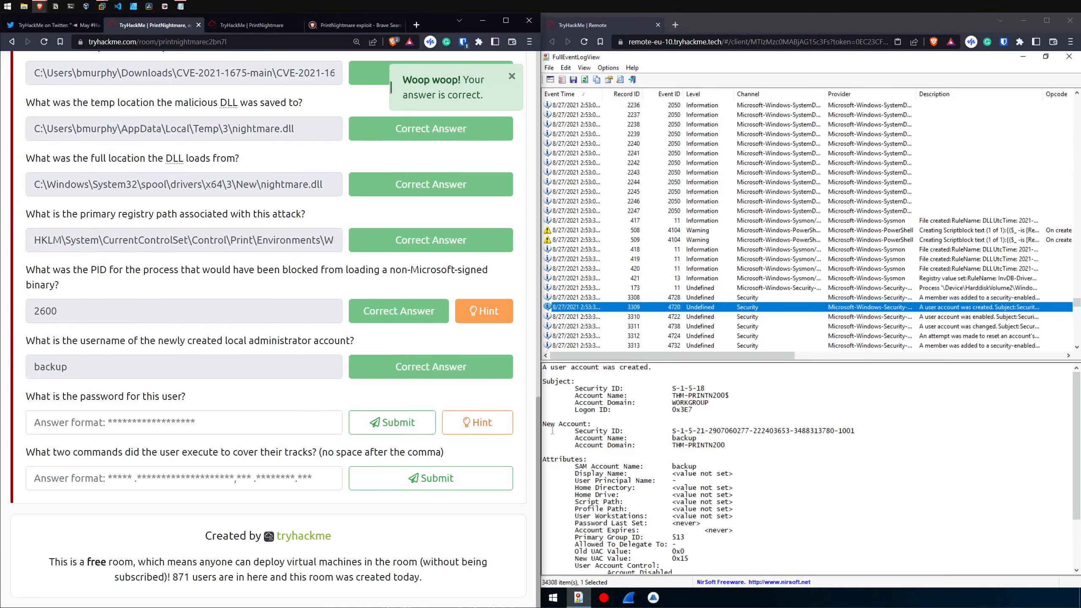
Step: Examine the subject and new account details in the account creation event and read the question about the user's password
drag(563, 382, 688, 410)
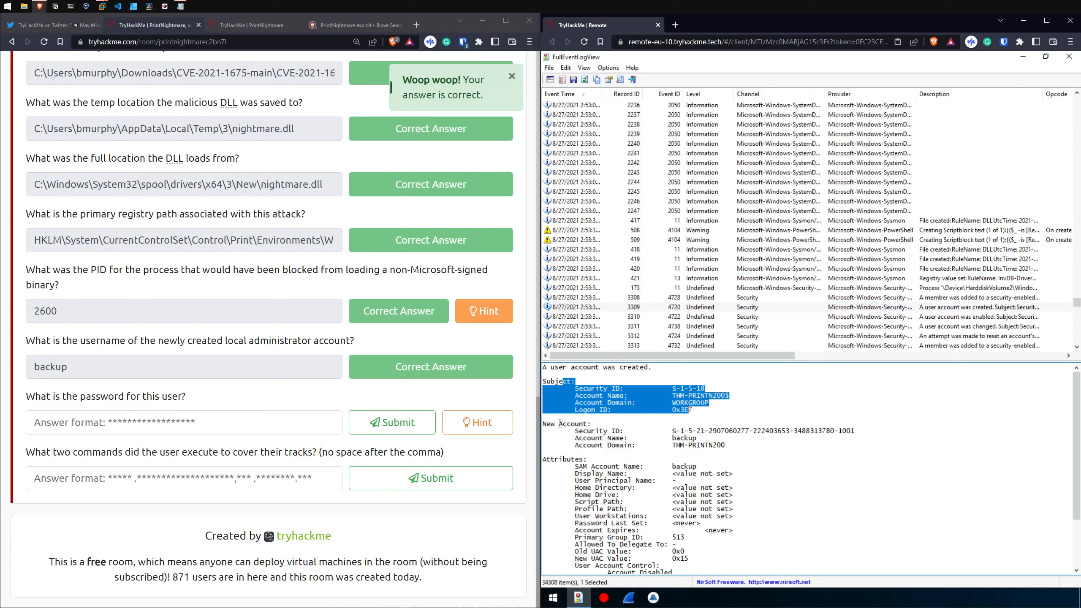
drag(559, 424, 669, 425)
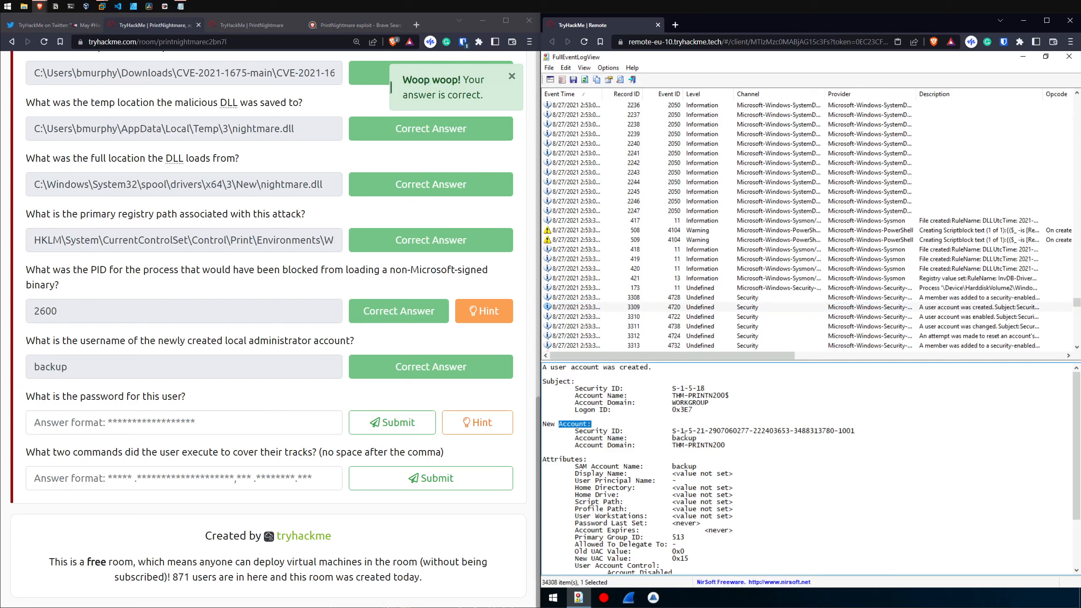
double_click(685, 438)
drag(27, 396, 201, 399)
click(704, 438)
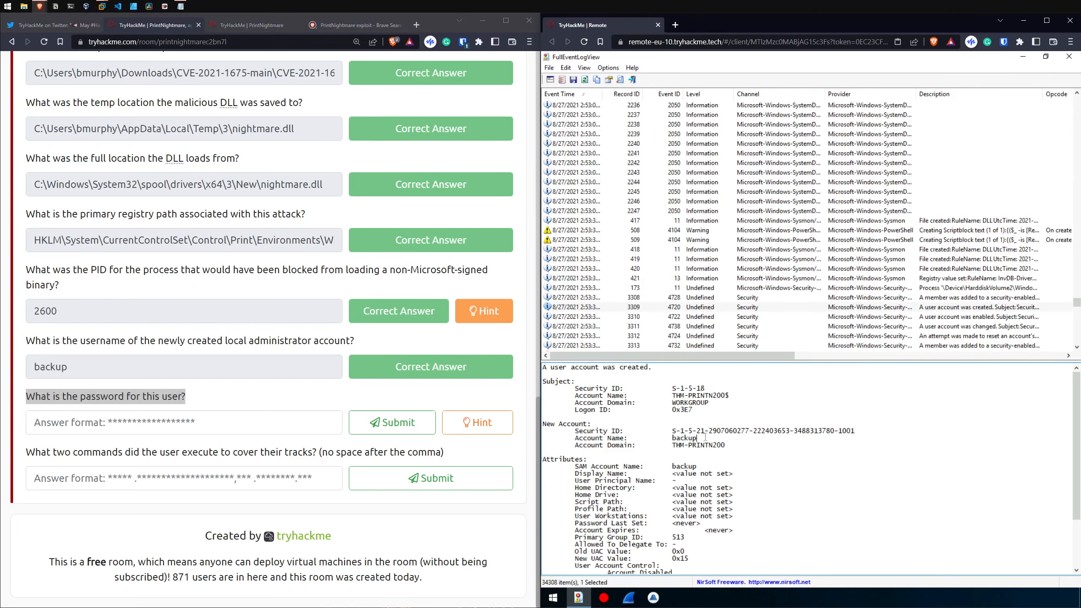
Step: Check the attributes and user account control settings in the account creation event for password information
click(748, 319)
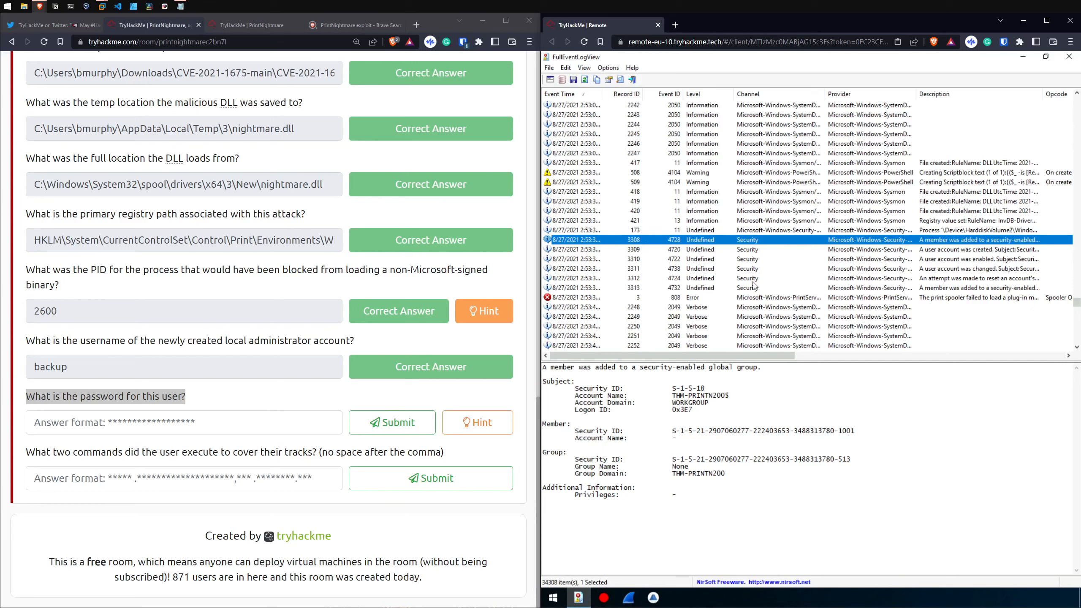
key(Up)
key(Down)
key(Down)
click(719, 445)
scroll(610, 518, down, 3)
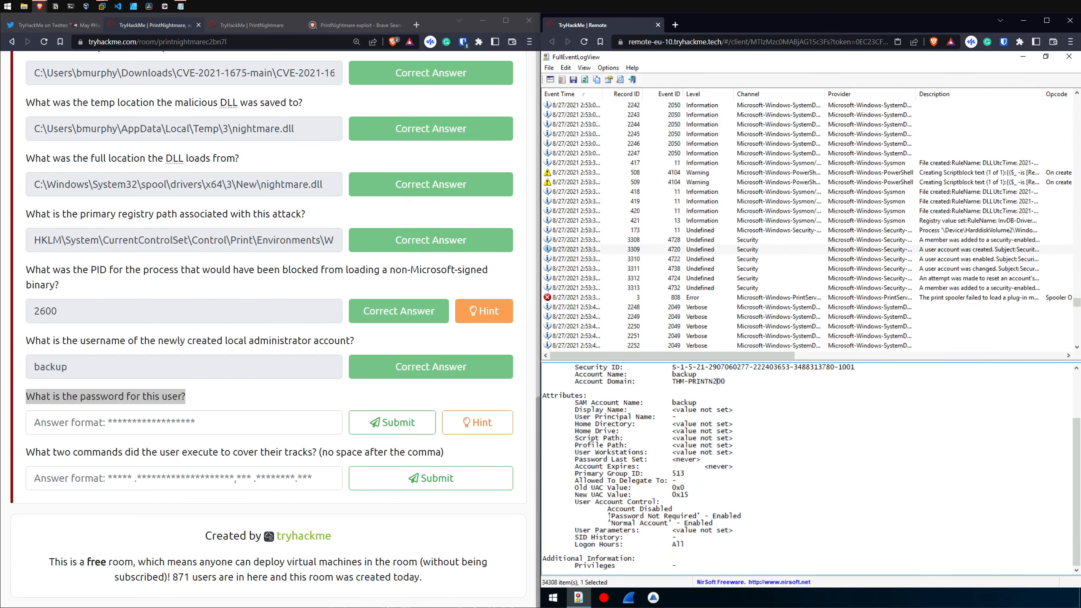
drag(609, 516, 704, 517)
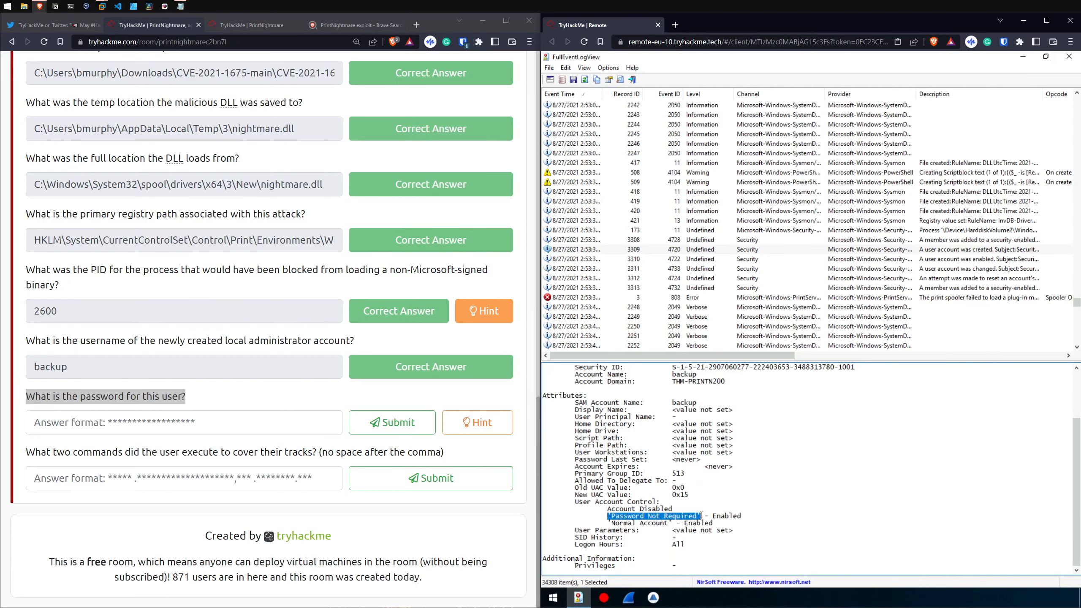
Step: Go through the events from the password reset attempt to the local group membership enumeration, looking for the new account's password
click(643, 278)
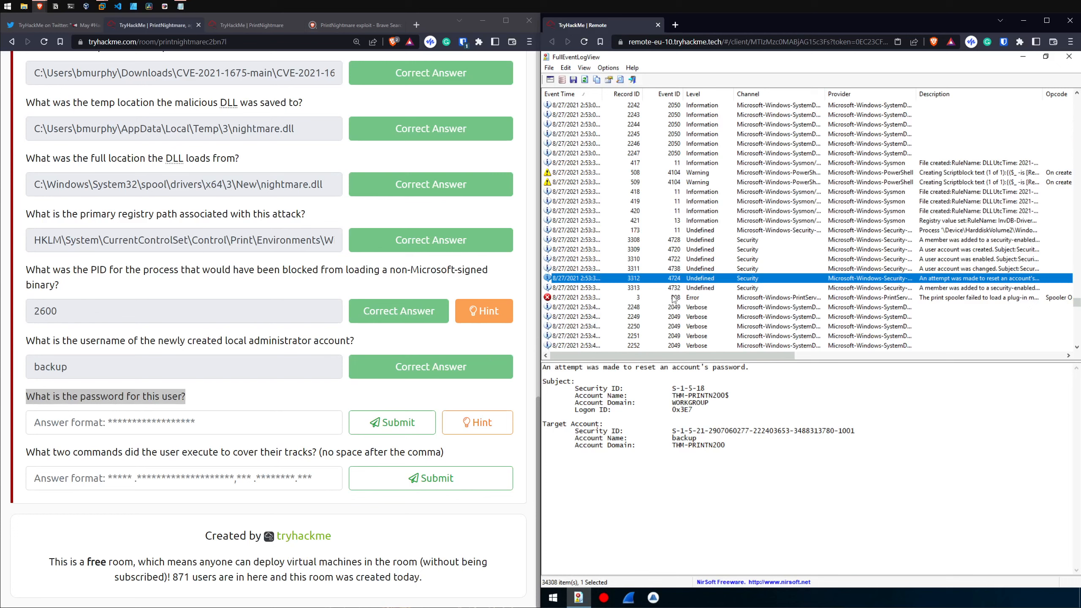
key(Down)
key(Down)
key(Down)
key(Down)
key(Down)
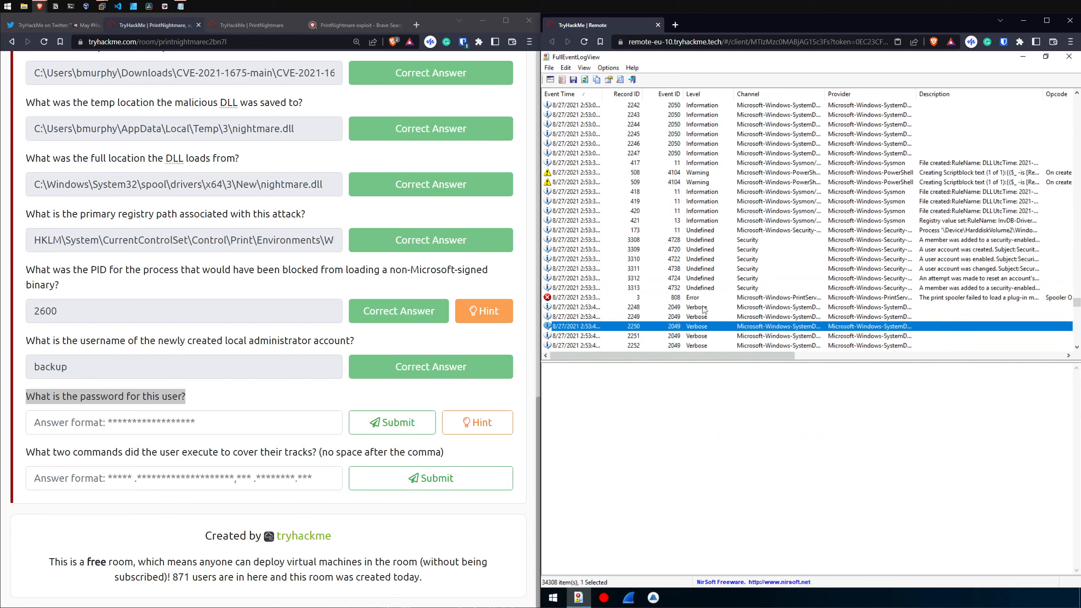
key(Down)
key(Down)
key(Down)
key(Down)
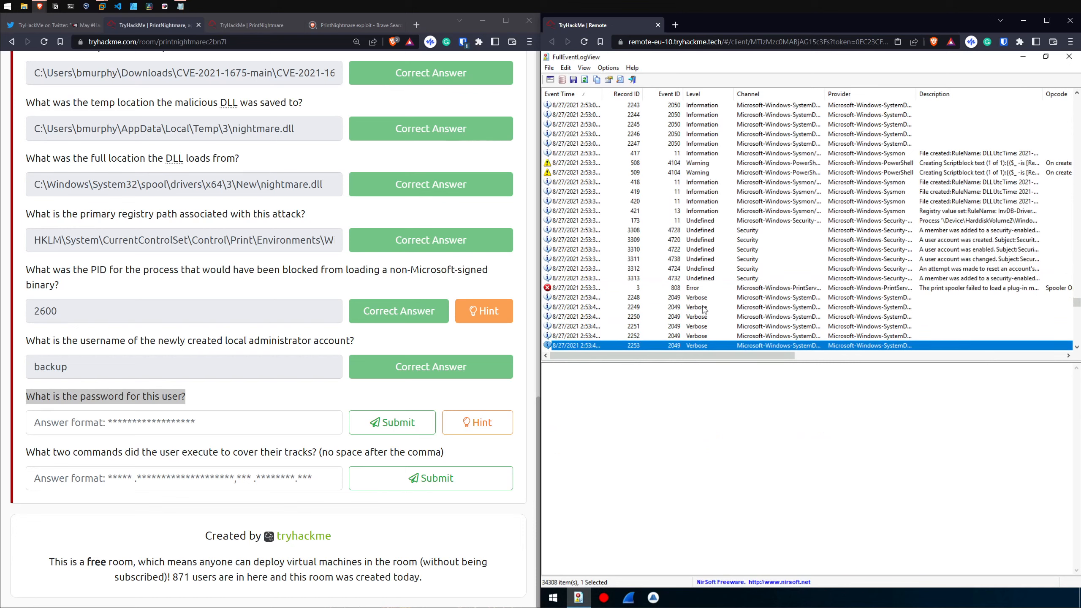
key(Down)
key(Down)
key(Down)
key(Down)
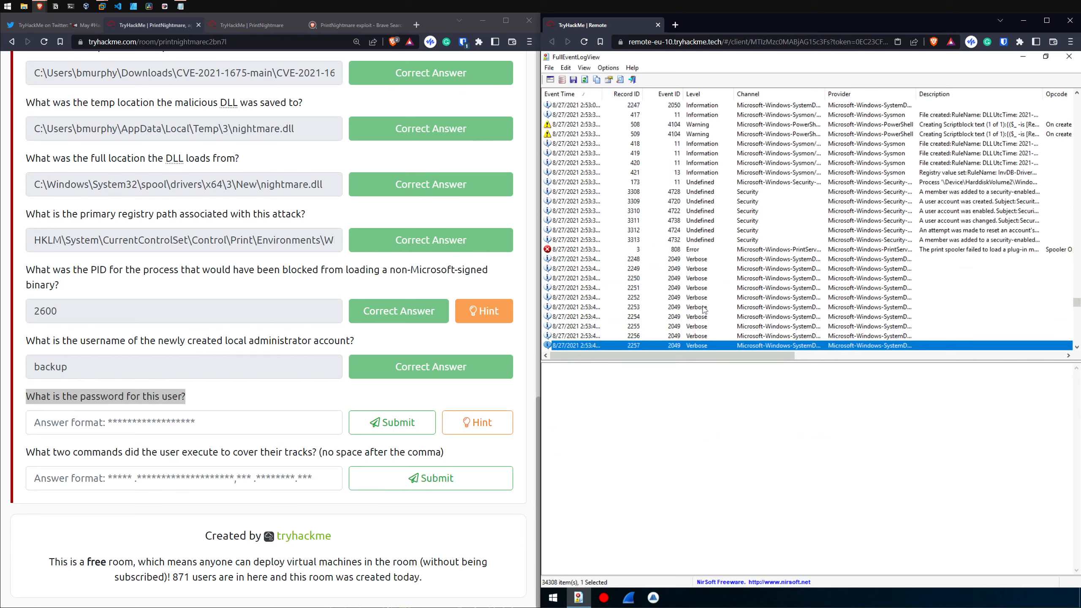
key(Down)
key(Down)
key(Down)
key(Down)
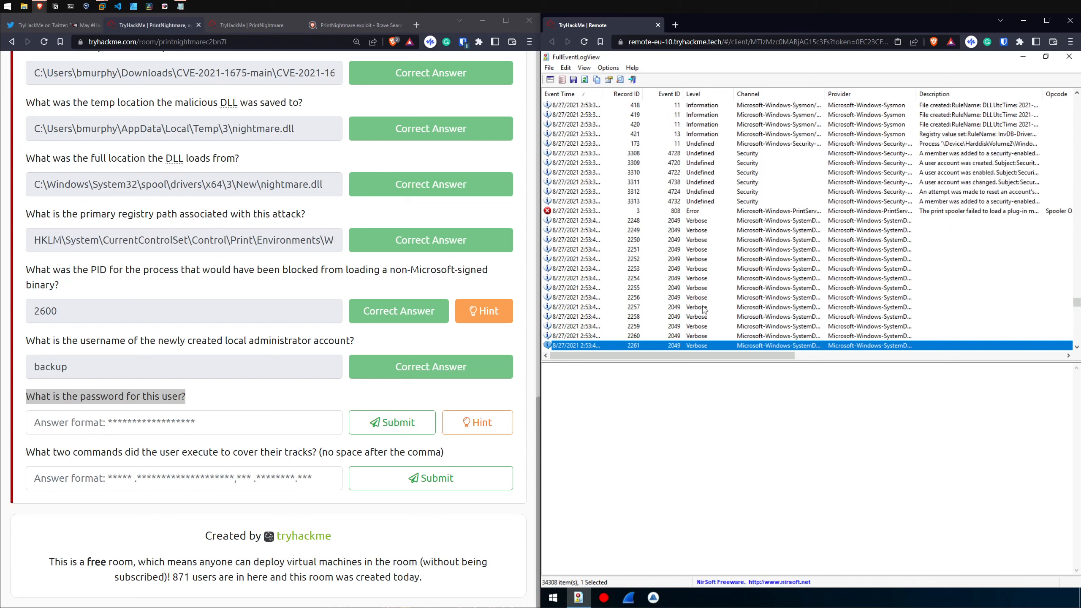
key(Down)
key(Down)
key(Down)
key(Down)
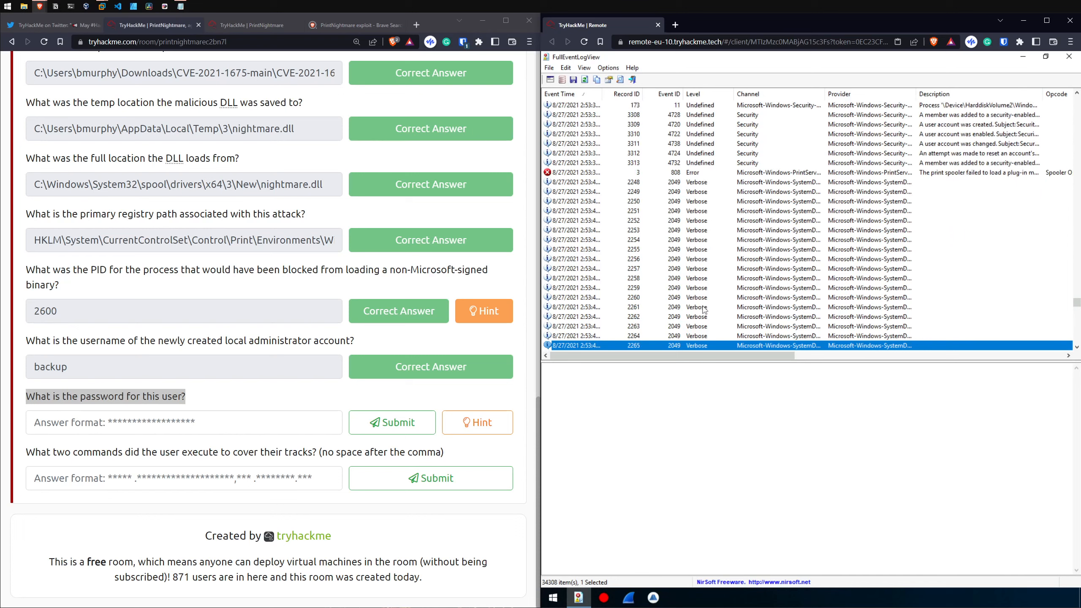
key(Down)
key(Down)
key(Down)
key(Down)
key(Down)
key(Down)
key(Down)
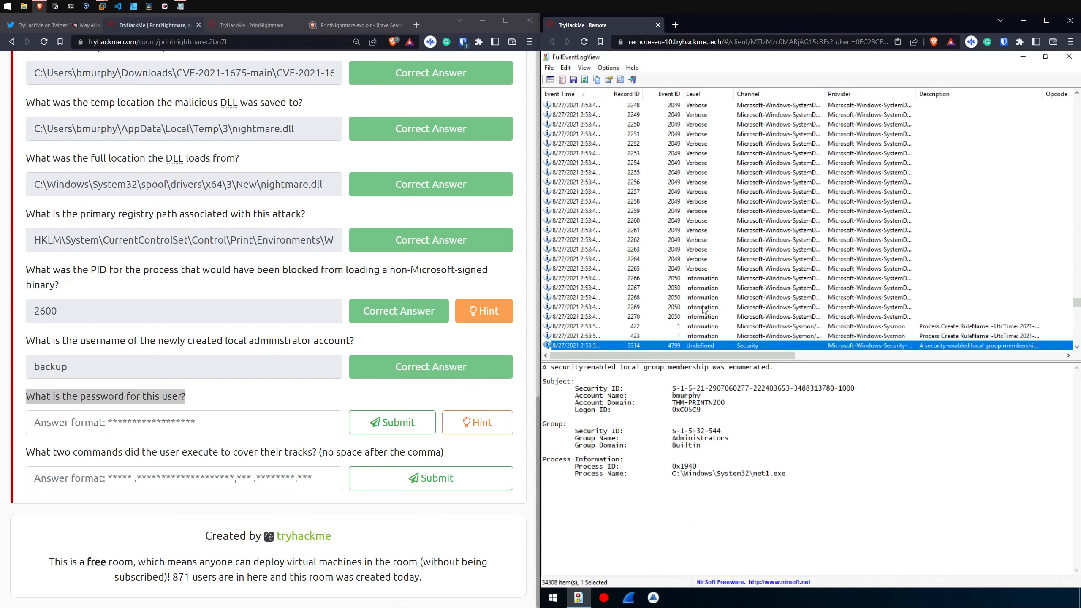
Step: Inspect the net.exe process-create event with record ID 422 and compare its MD5 hash with the password question's answer format
key(Up)
key(Up)
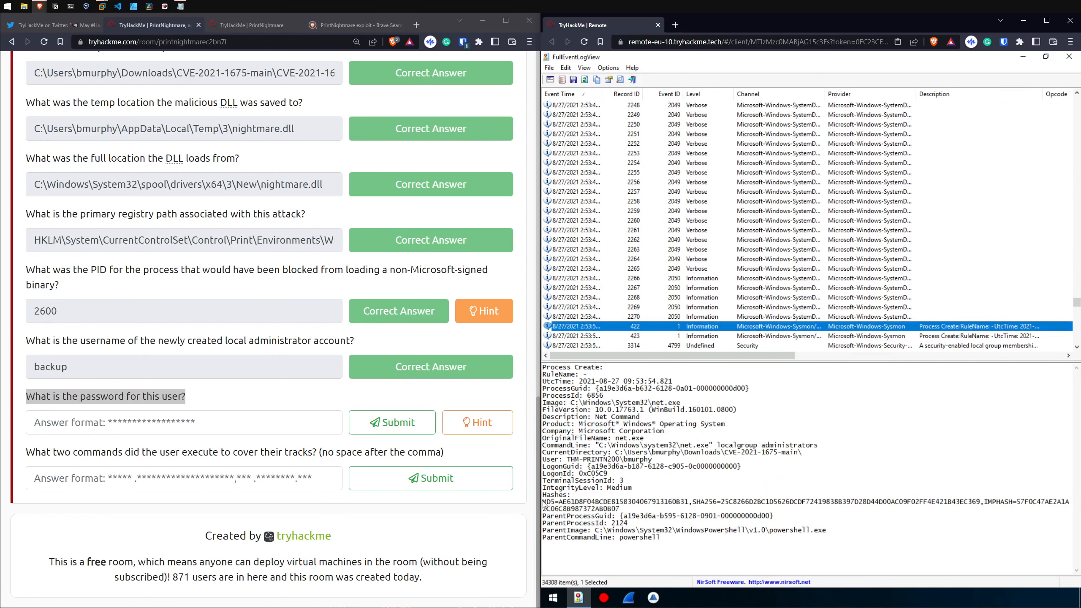
drag(557, 501, 620, 502)
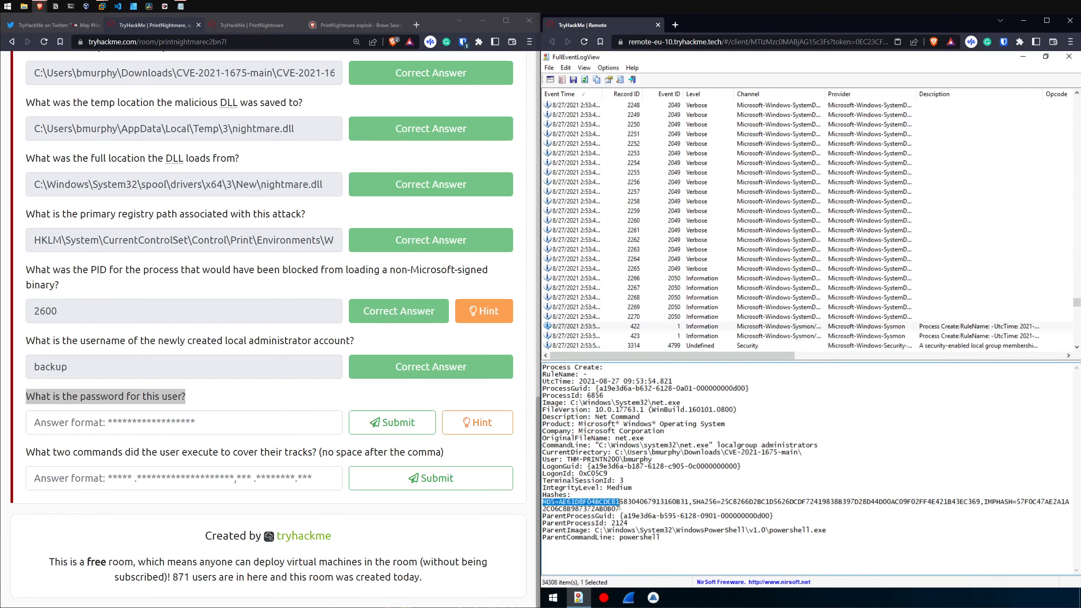
click(188, 417)
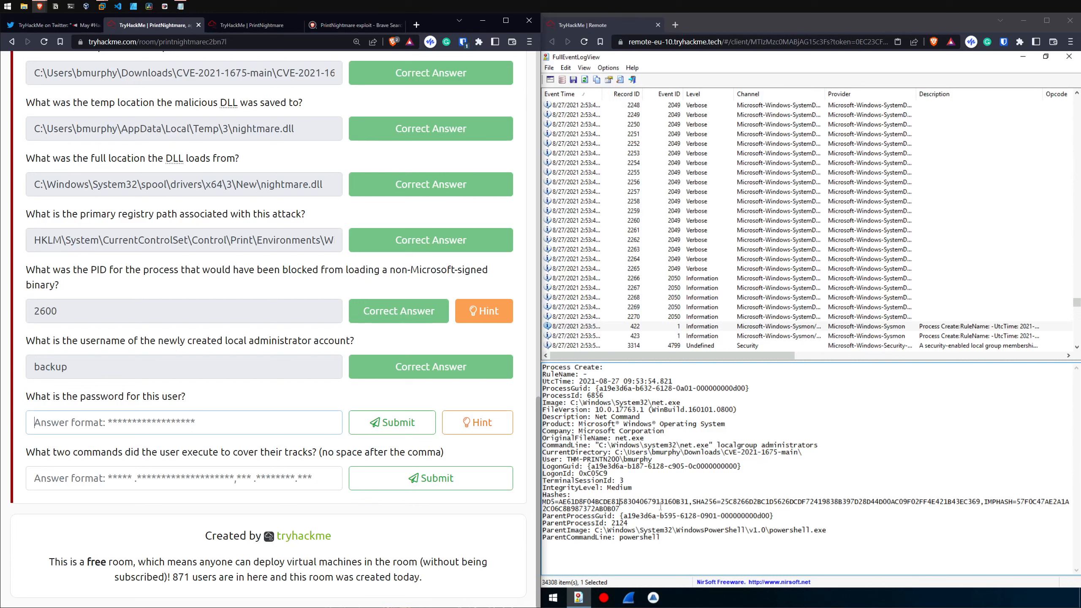
drag(559, 502, 688, 506)
key(ctrl+c)
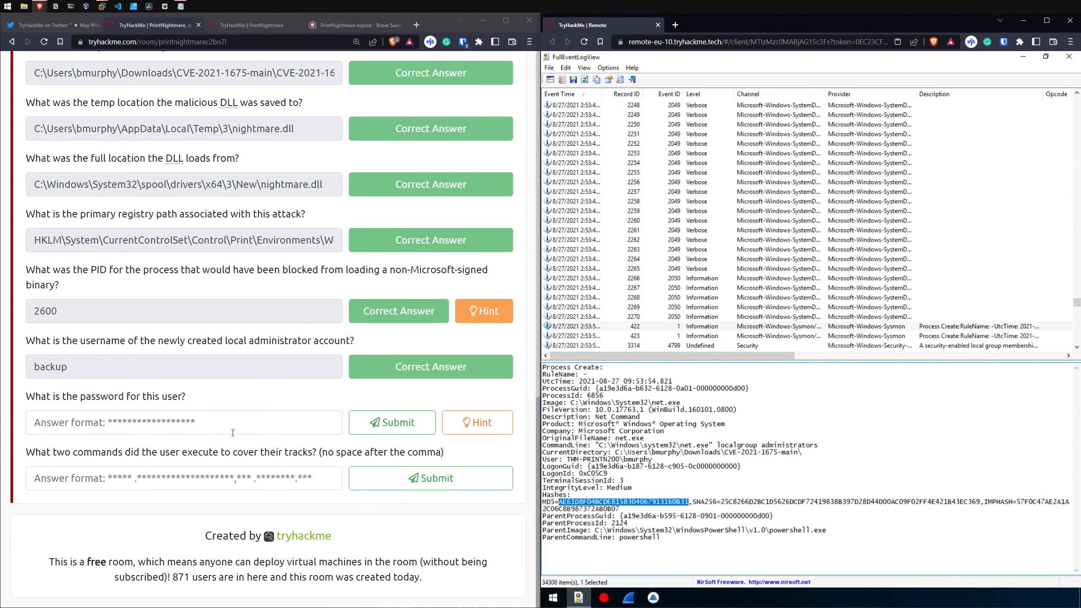
Step: Try the MD5 hash from the net.exe event as the answer to the user password question, and clear the field
click(233, 432)
key(ctrl+v)
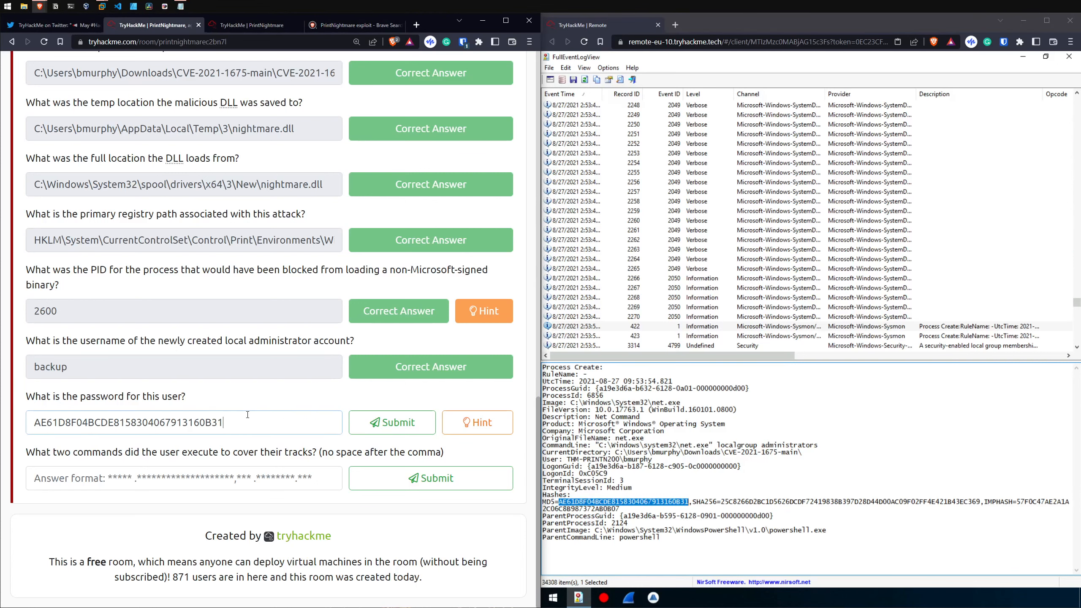
key(Return)
key(ctrl+a)
key(BackSpace)
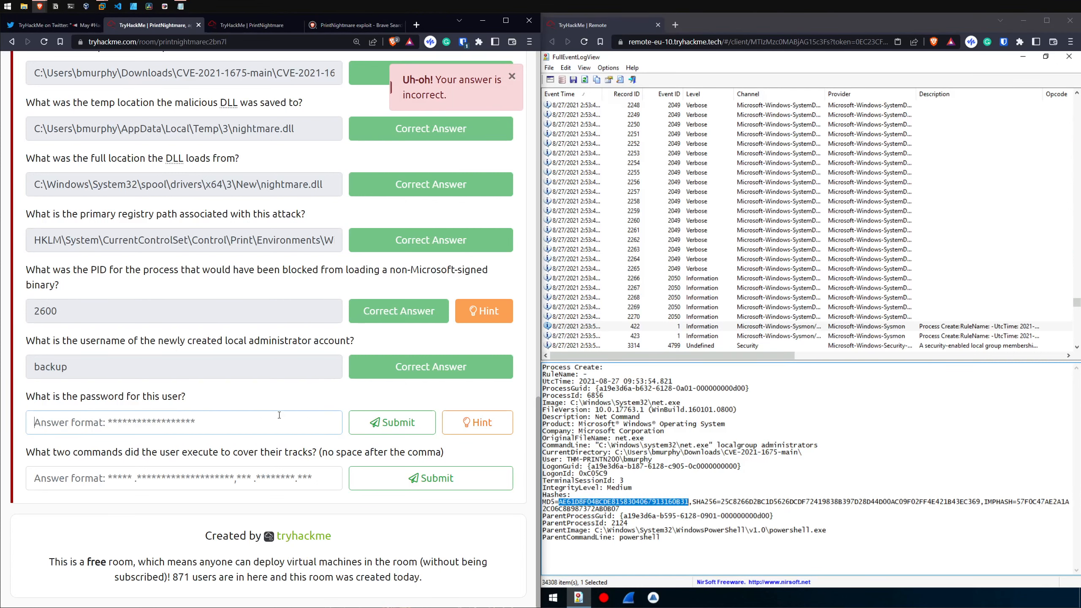
Step: Inspect the net1.exe process-create event with record ID 423 and go back to the account creation event
click(634, 337)
double_click(628, 461)
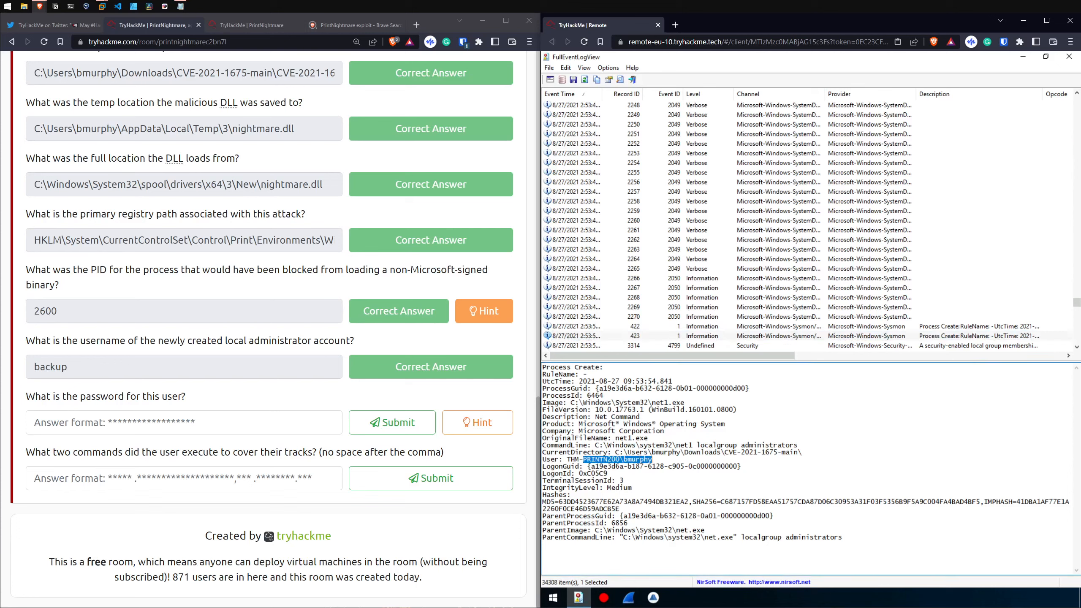
click(641, 460)
drag(641, 460, 626, 453)
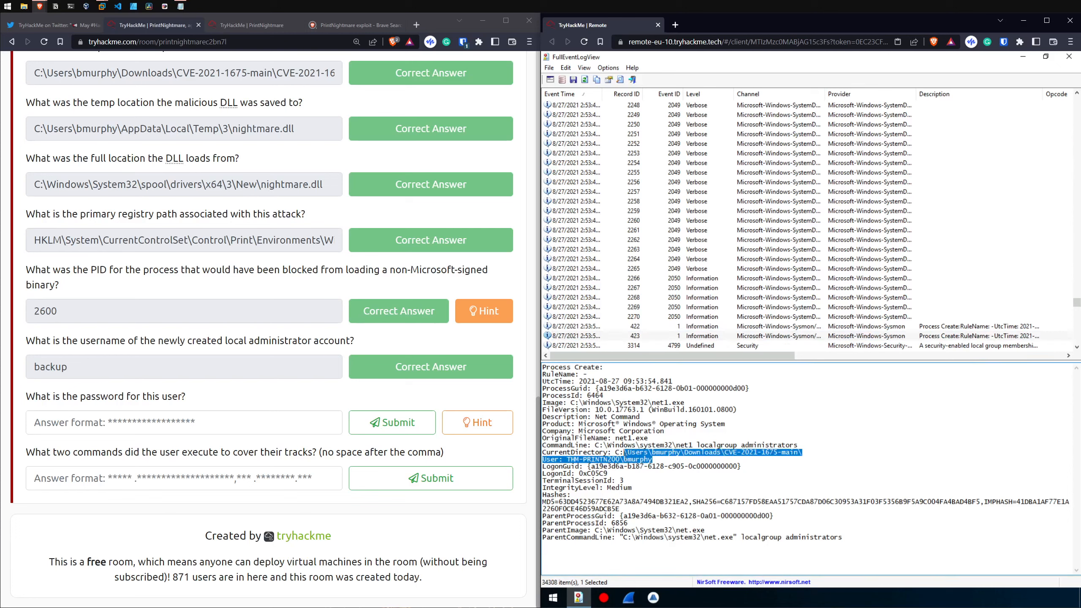
key(Down)
key(Down)
key(Down)
key(Down)
key(Down)
key(Down)
key(Down)
key(Down)
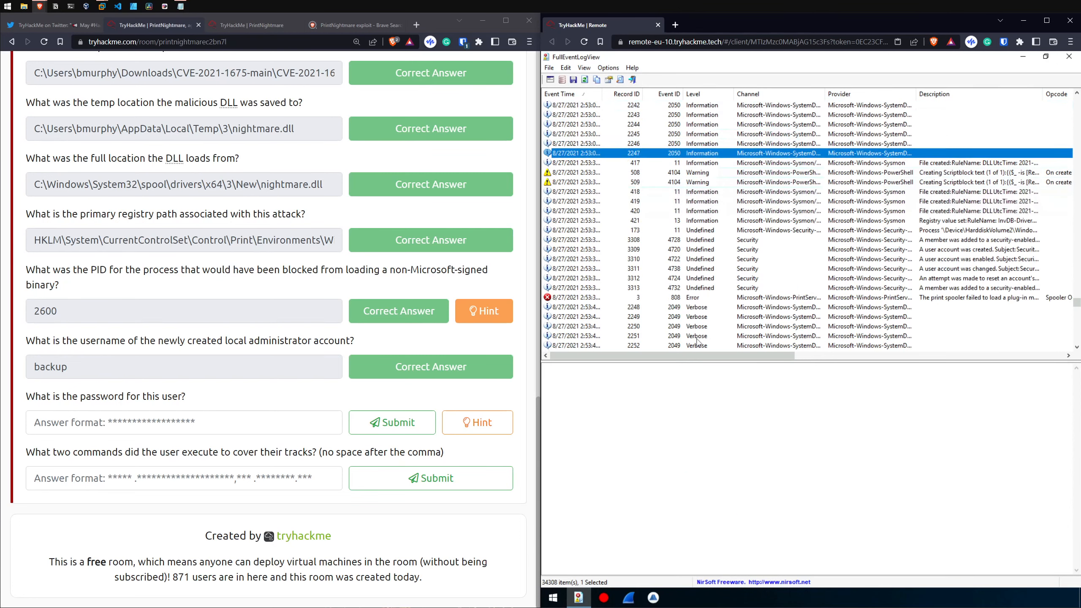
key(Down)
key(Down)
key(Down)
key(Down)
key(Down)
key(Down)
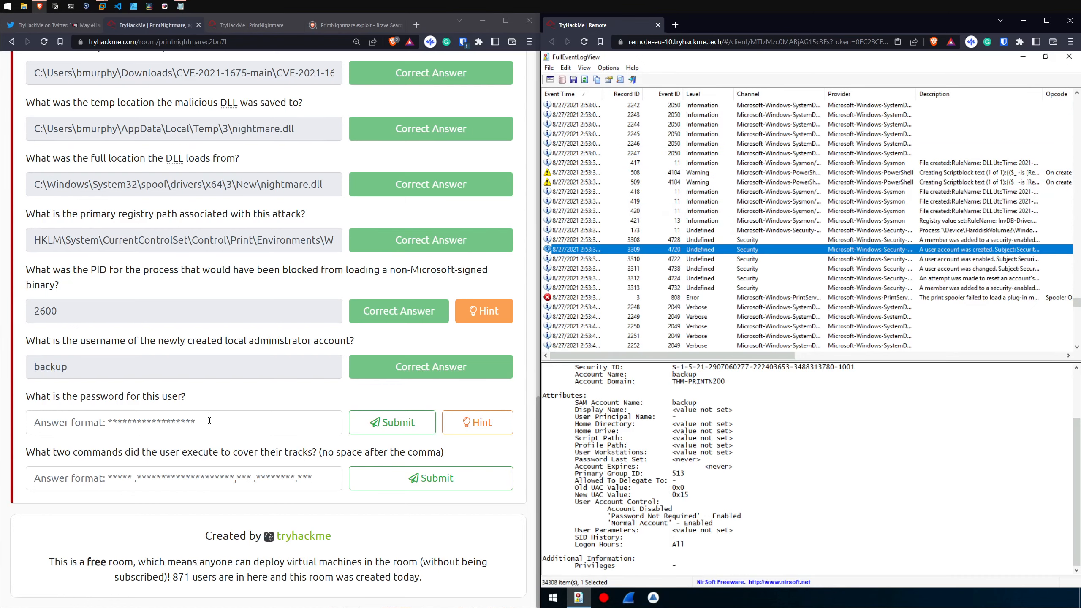
Step: Try a guess based on the account name in the user password answer field, and clear the field
click(209, 421)
text(backup)
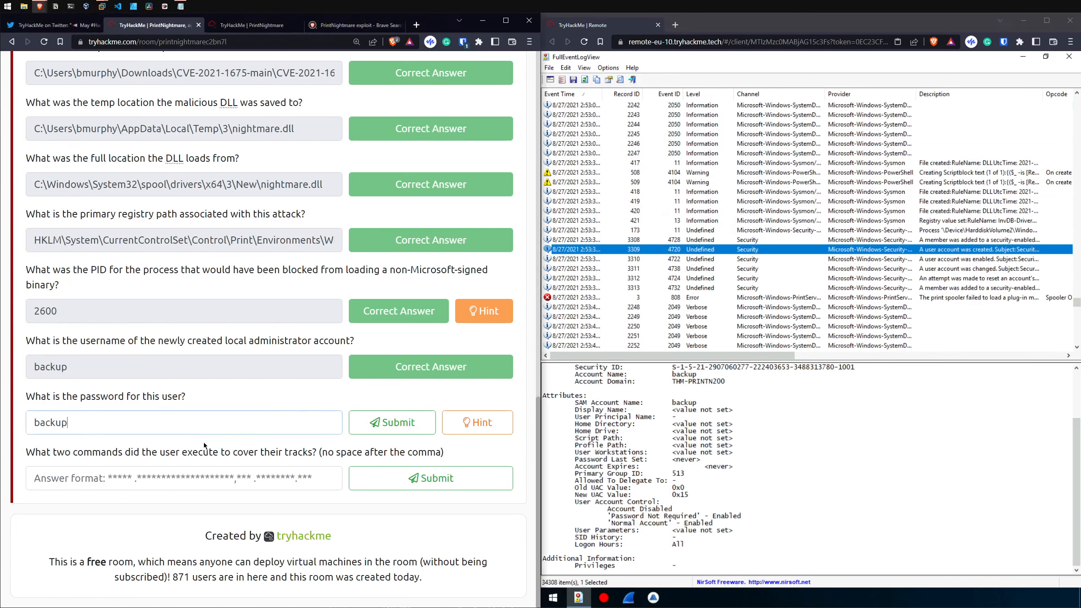
text(backup)
key(Return)
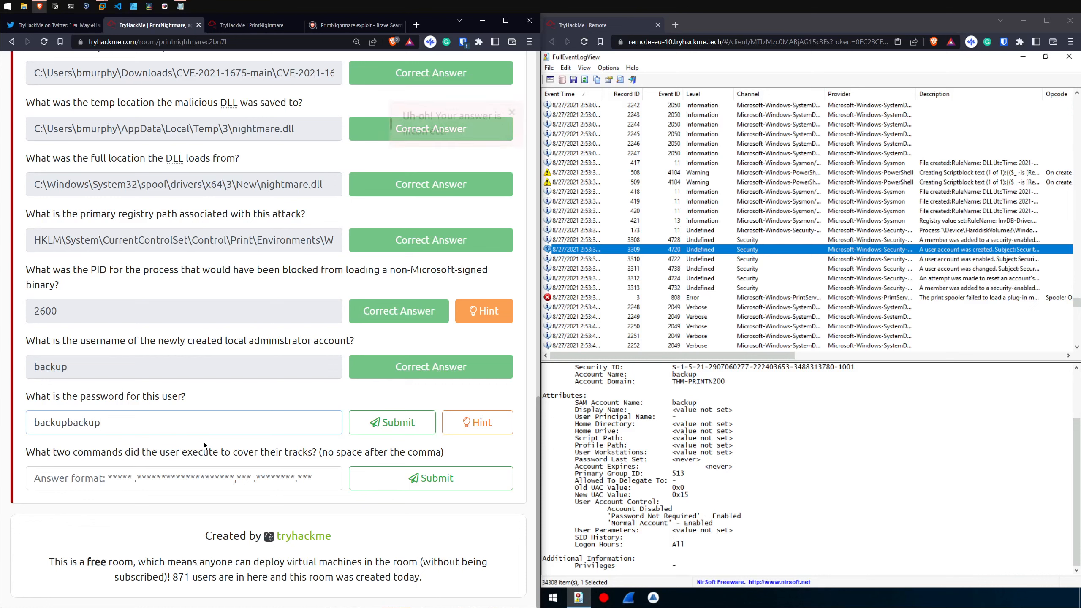
triple_click(206, 431)
key(BackSpace)
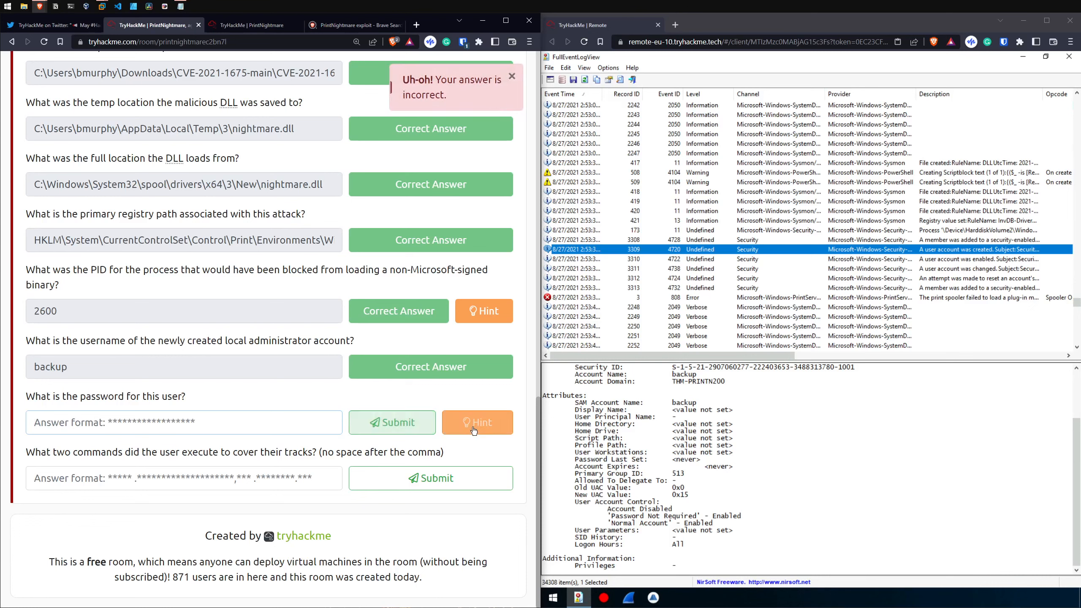
click(511, 77)
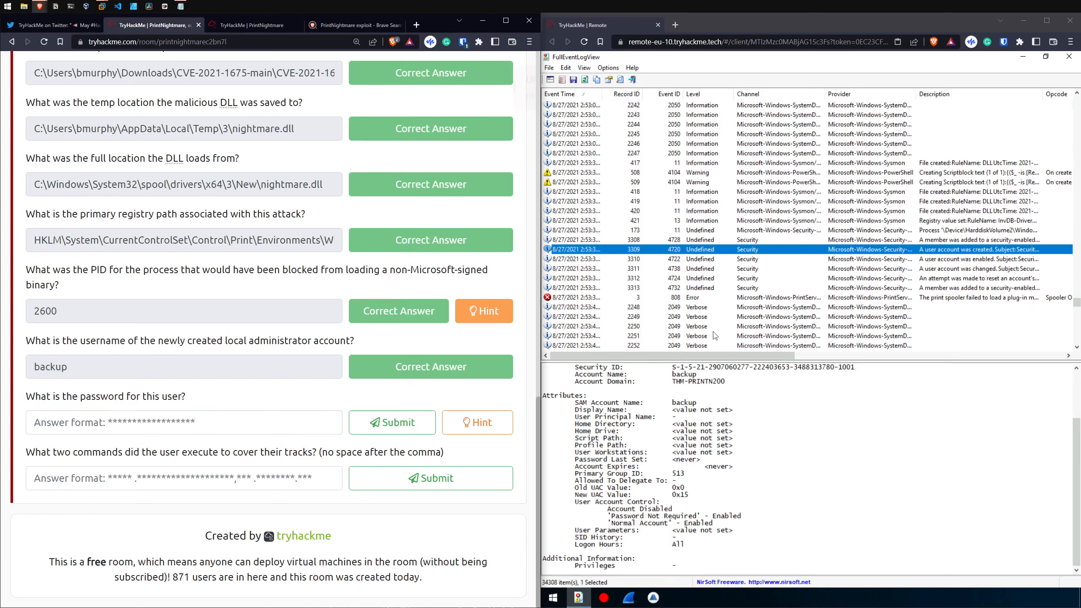
Step: Review the account creation, account enabled and global group membership events, checking the new account's attributes for password information
click(699, 251)
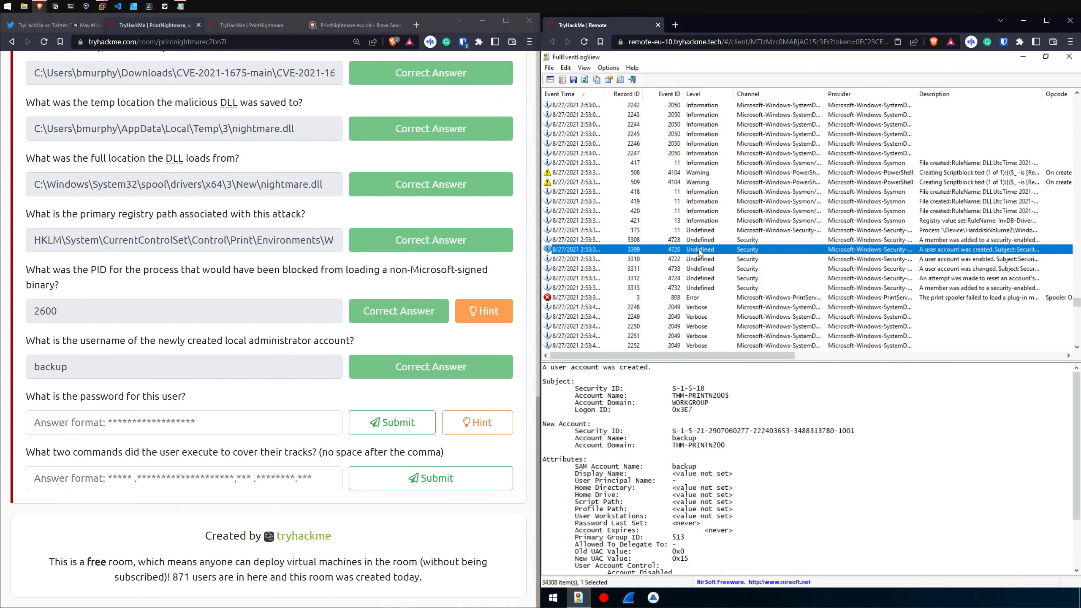
key(Down)
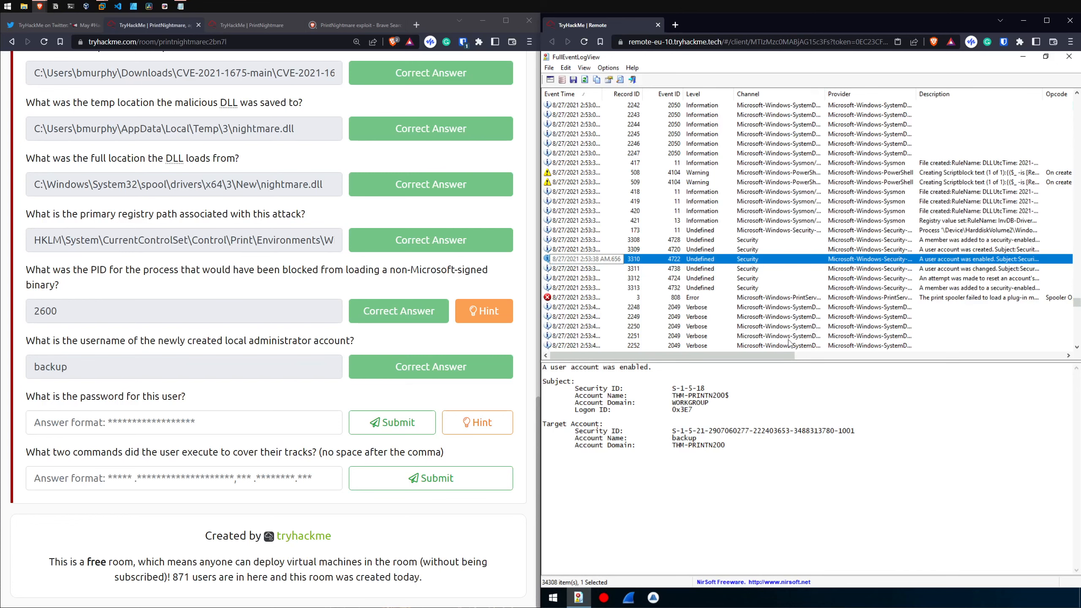
key(Up)
key(Up)
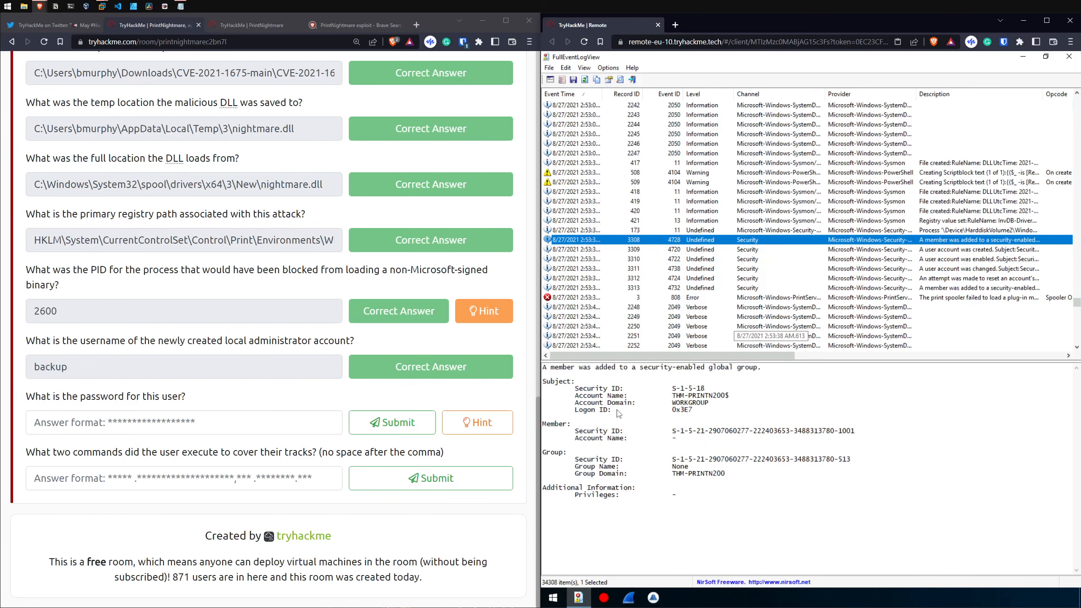
drag(545, 371, 733, 369)
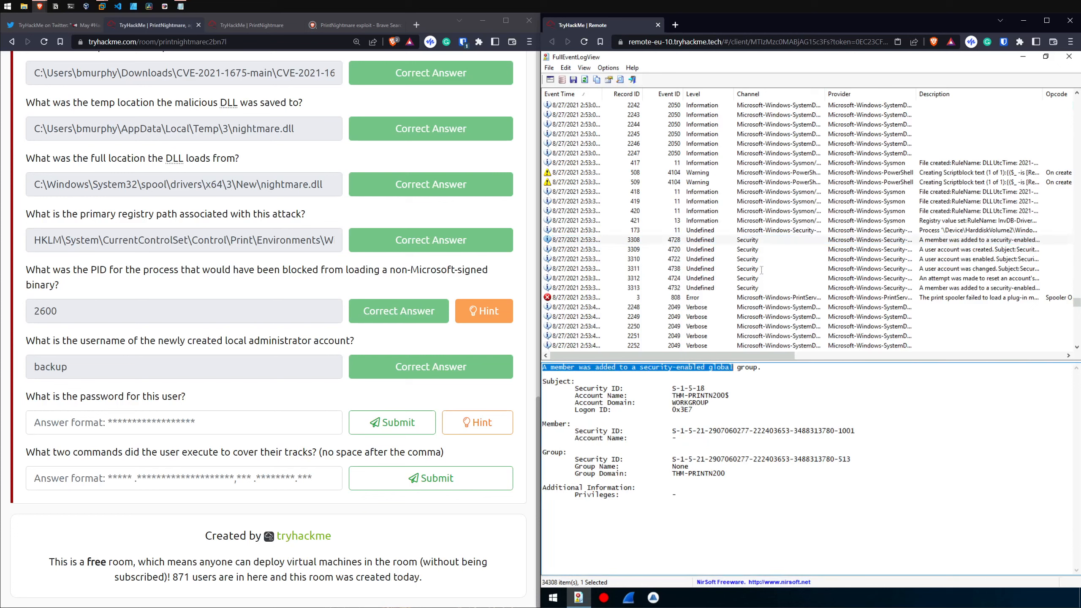
click(753, 250)
drag(652, 369, 548, 370)
click(547, 369)
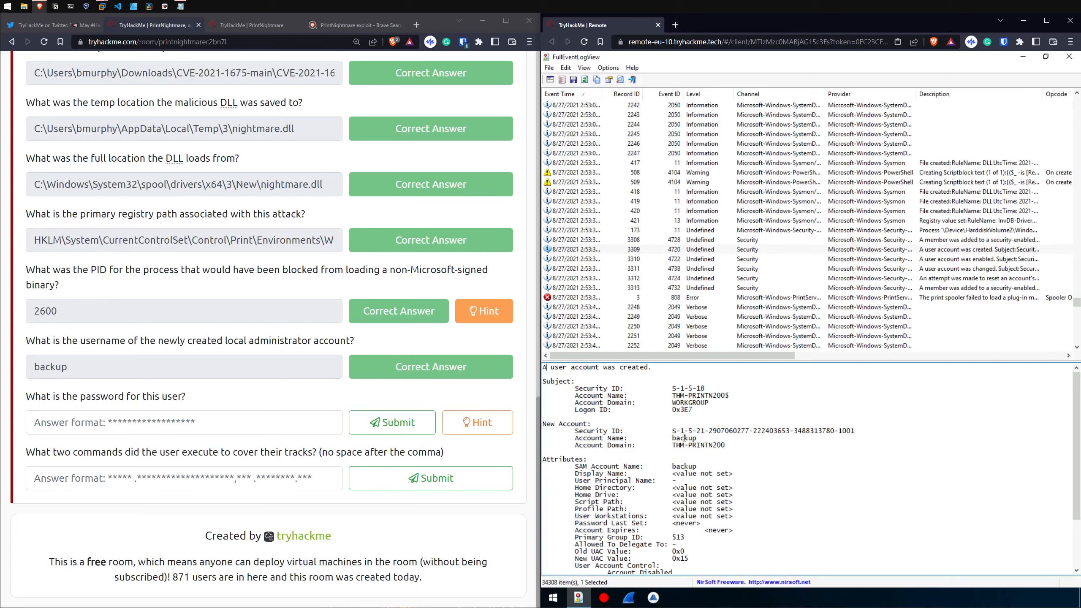
scroll(679, 432, down, 3)
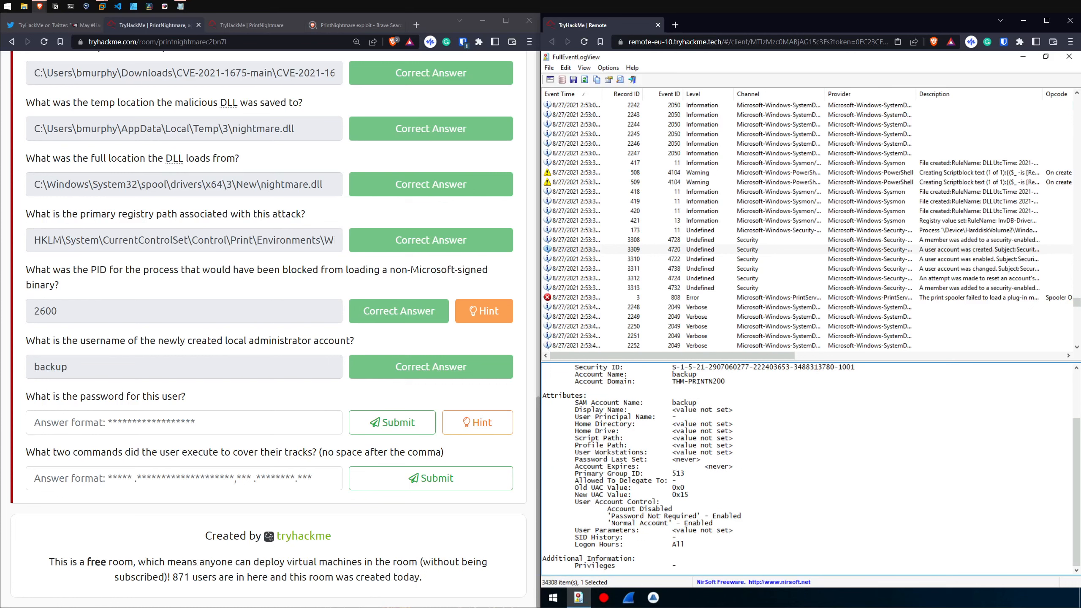
drag(611, 516, 686, 514)
click(682, 511)
Step: Try the Password Last Set value from the account creation event in the user password answer field, and clear the field
drag(672, 460, 702, 460)
key(ctrl+c)
click(277, 426)
key(ctrl+v)
key(Return)
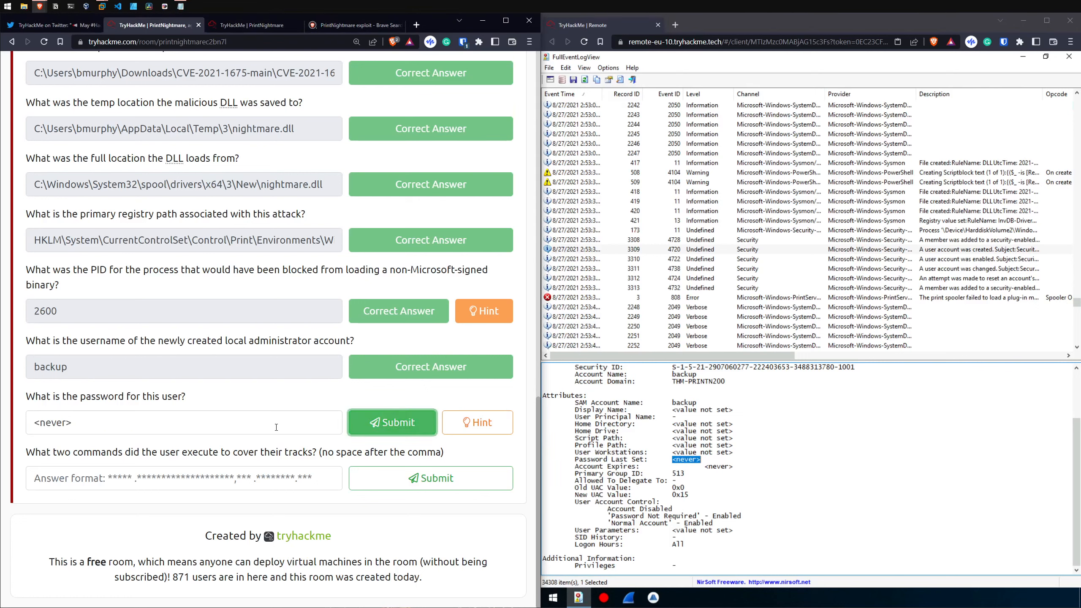
key(ctrl+a)
key(BackSpace)
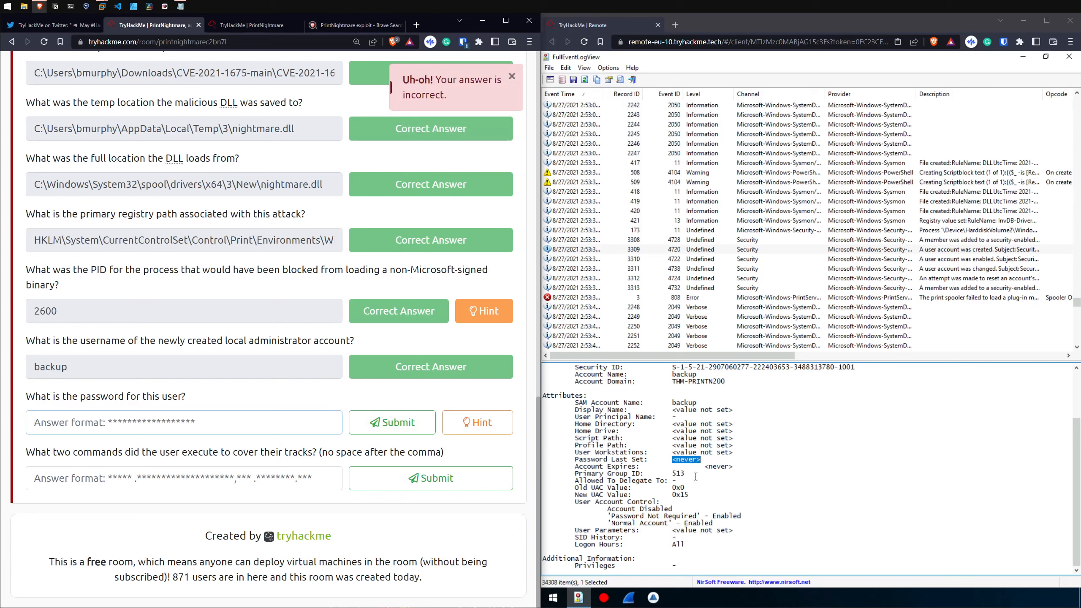
Step: Compare the Password Last Set values and account control settings of the account creation and account changed events
click(686, 459)
drag(701, 459, 672, 460)
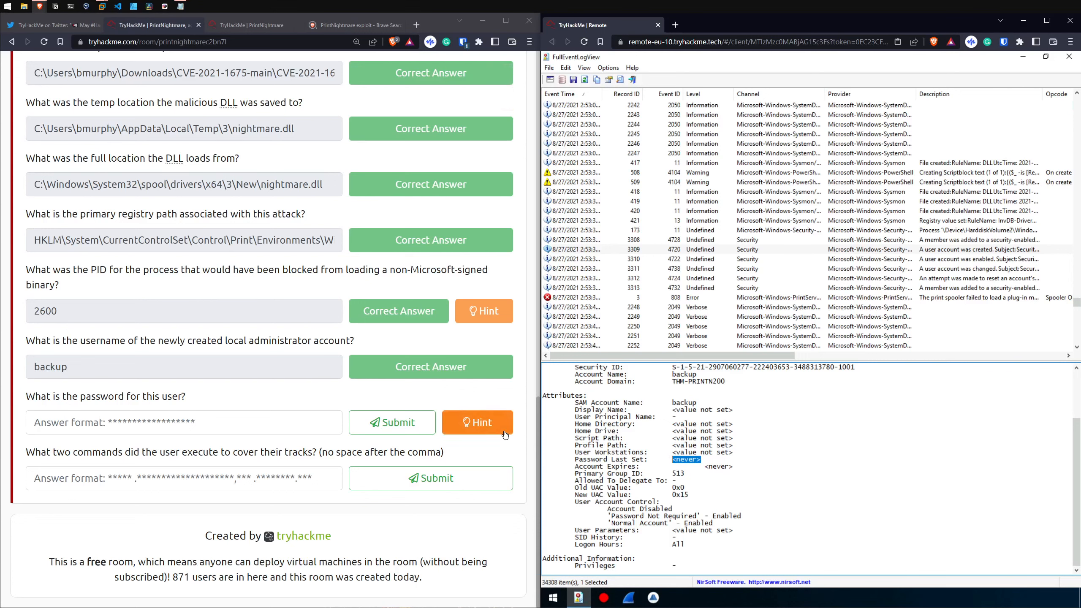
click(695, 251)
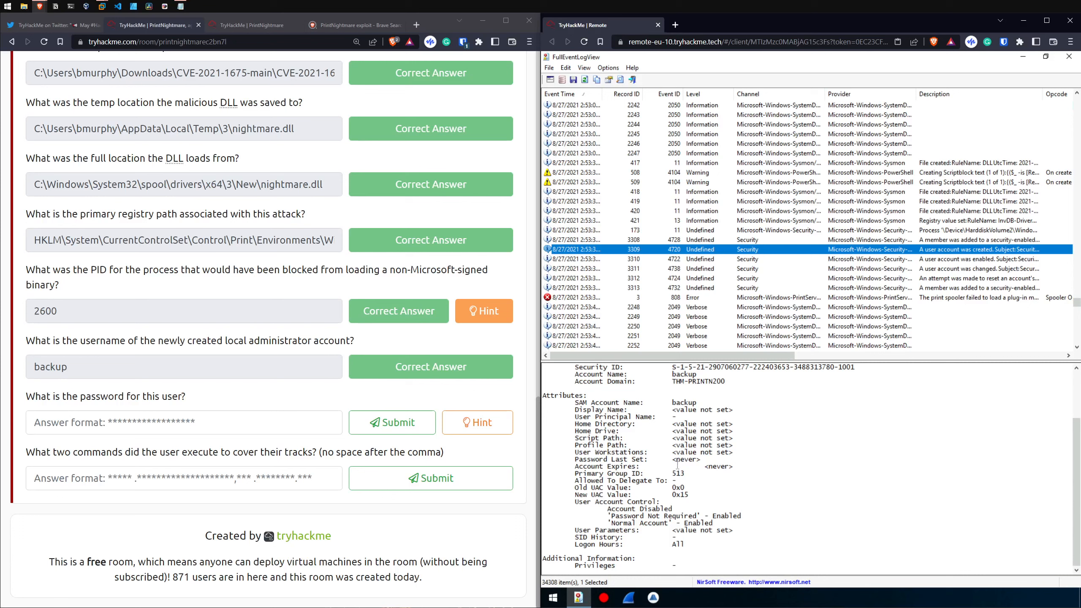
key(Down)
key(Down)
drag(673, 523, 755, 522)
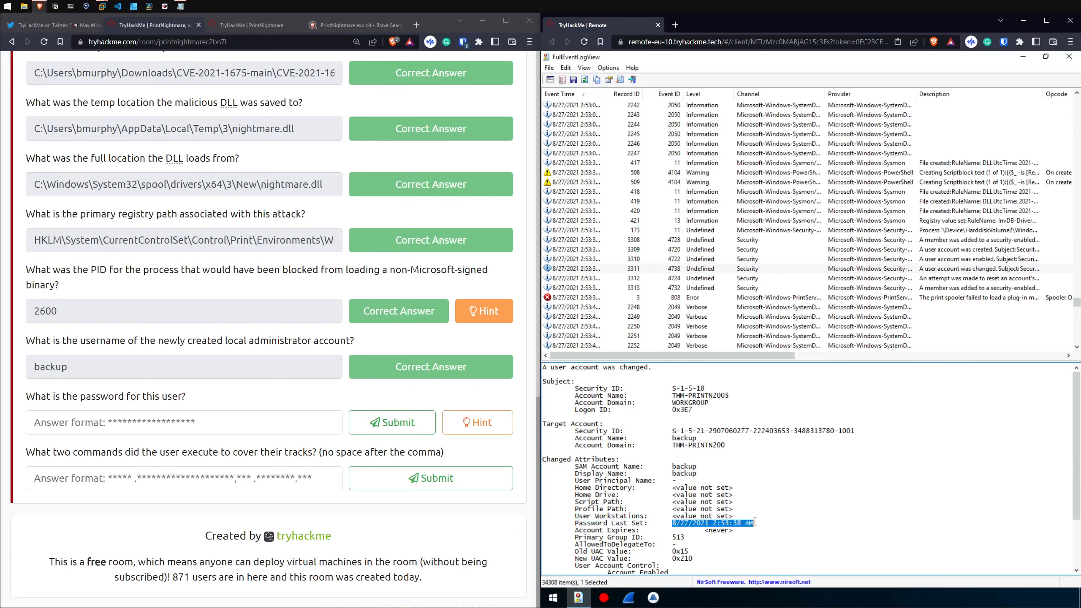
scroll(704, 525, down, 3)
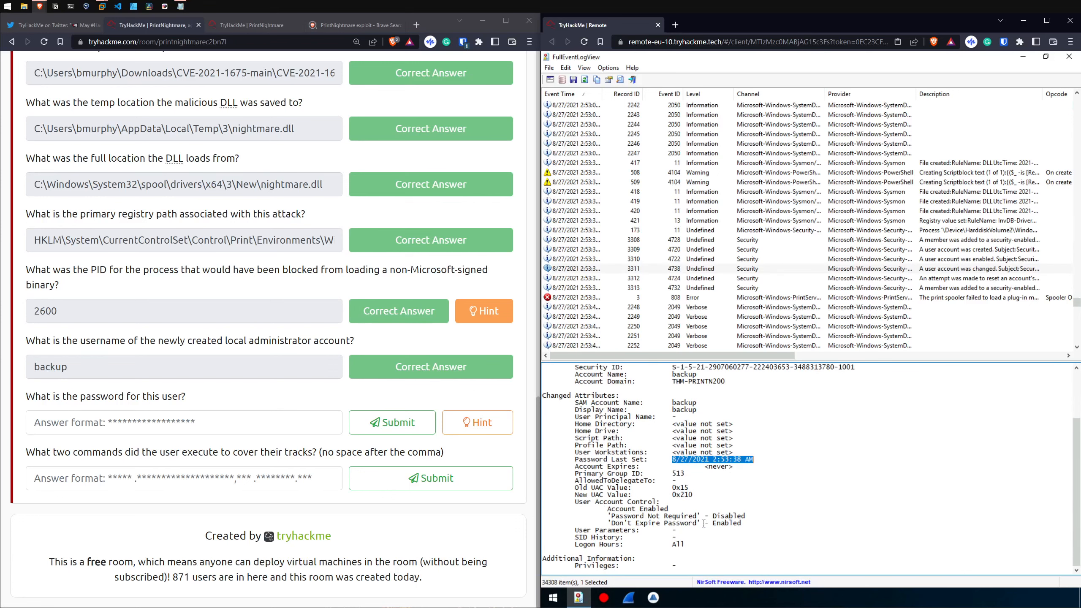
Step: Recheck the creation event, and examine the SAM account name and changed attributes in the account changed event
click(698, 250)
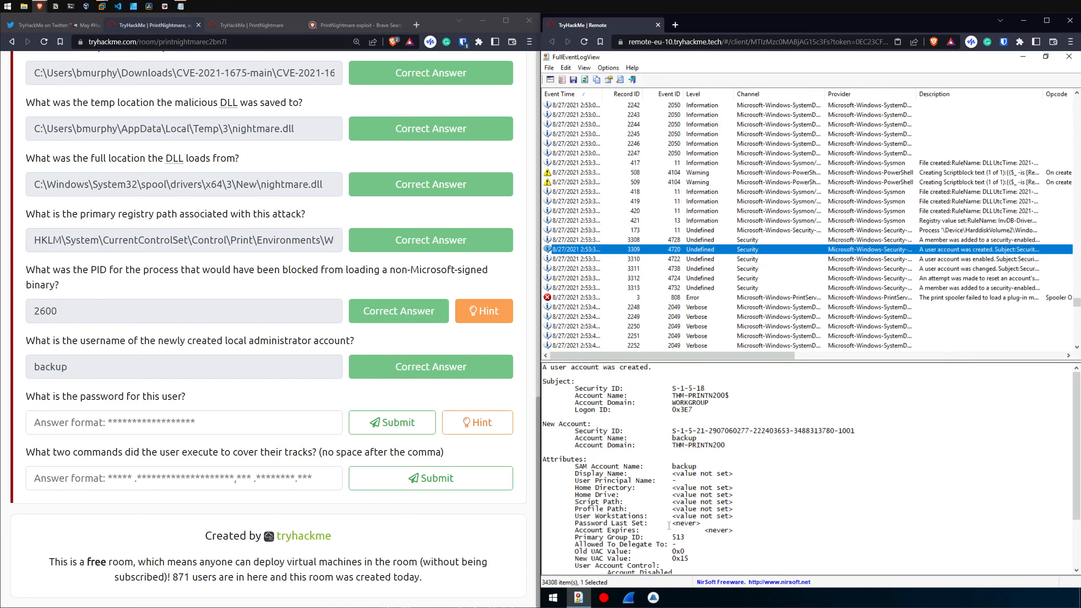
click(718, 269)
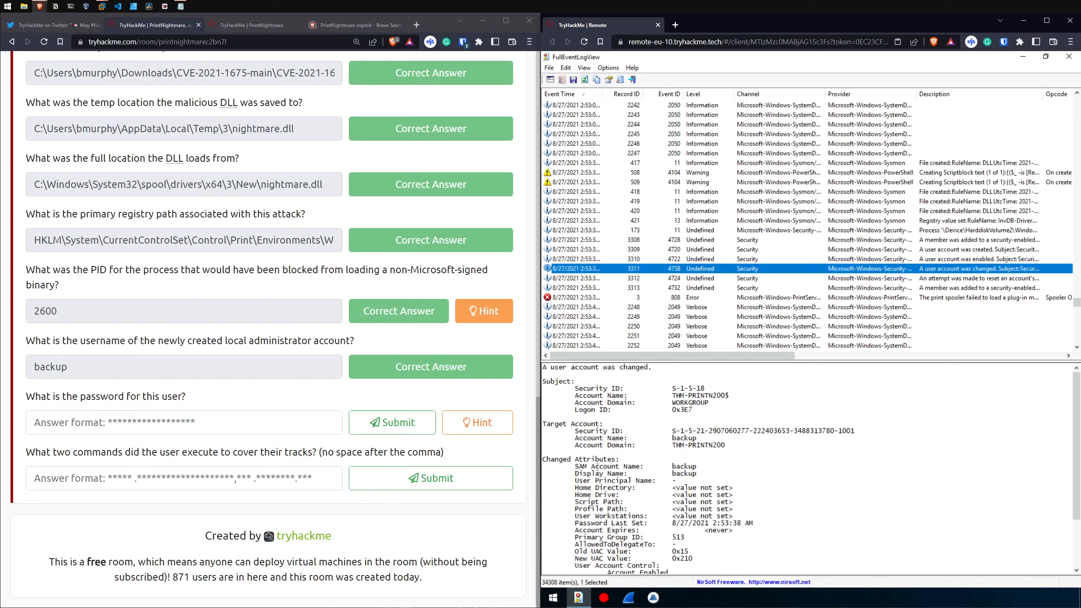
double_click(677, 466)
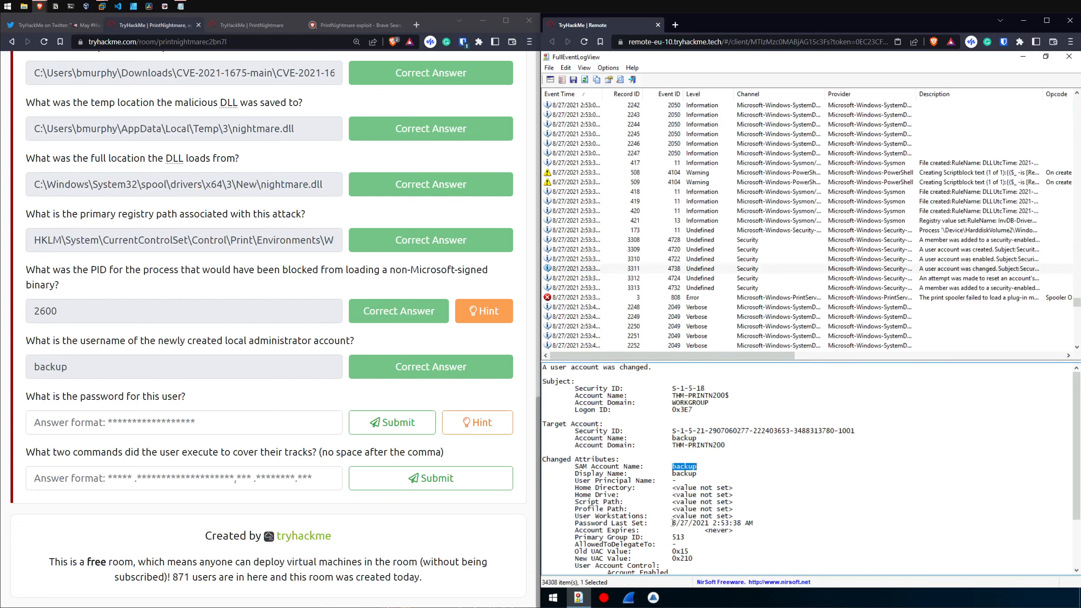
scroll(674, 523, down, 3)
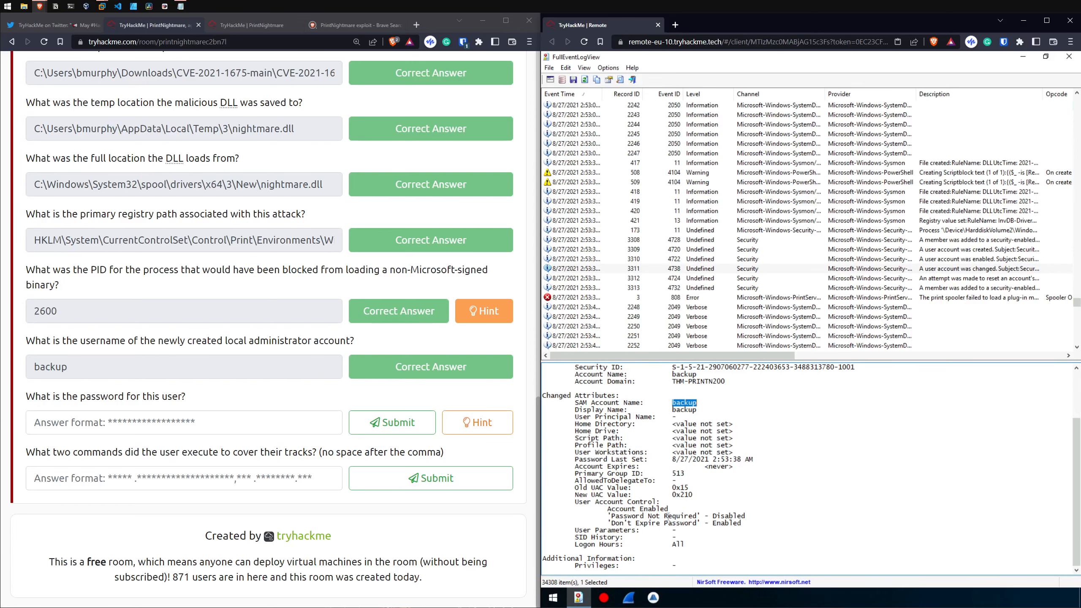
Step: Open the hint for the password question and search the web for the ProcDOT tool it mentions
click(478, 422)
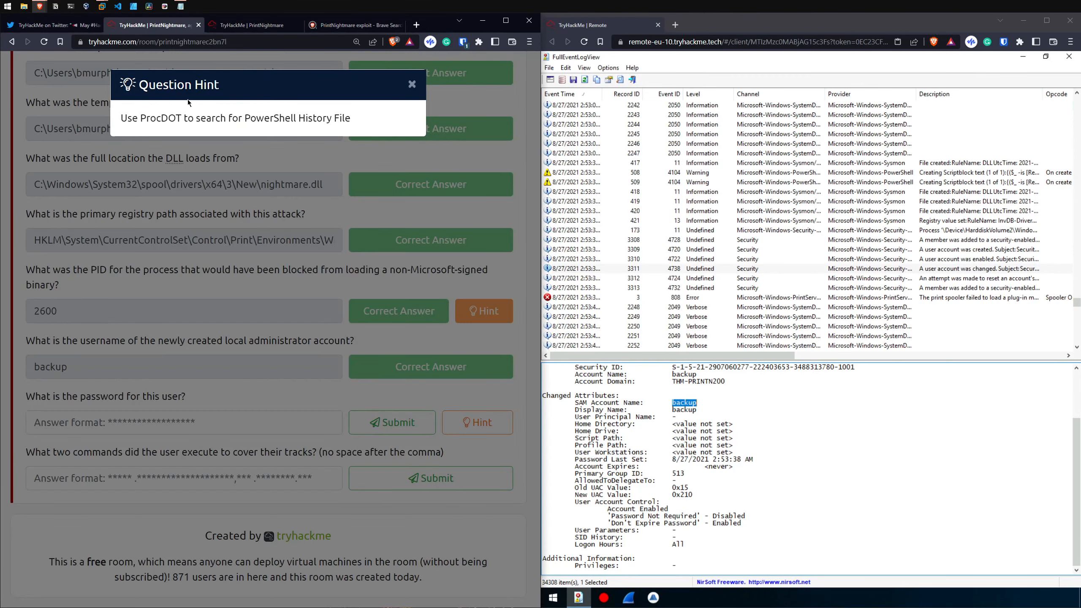
drag(146, 118, 123, 117)
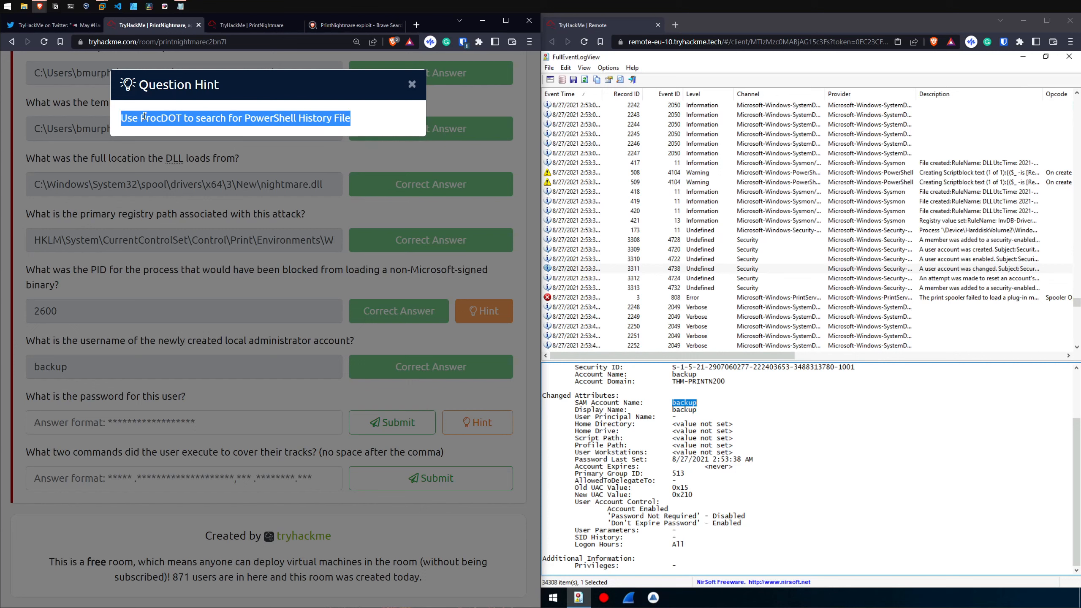
double_click(144, 117)
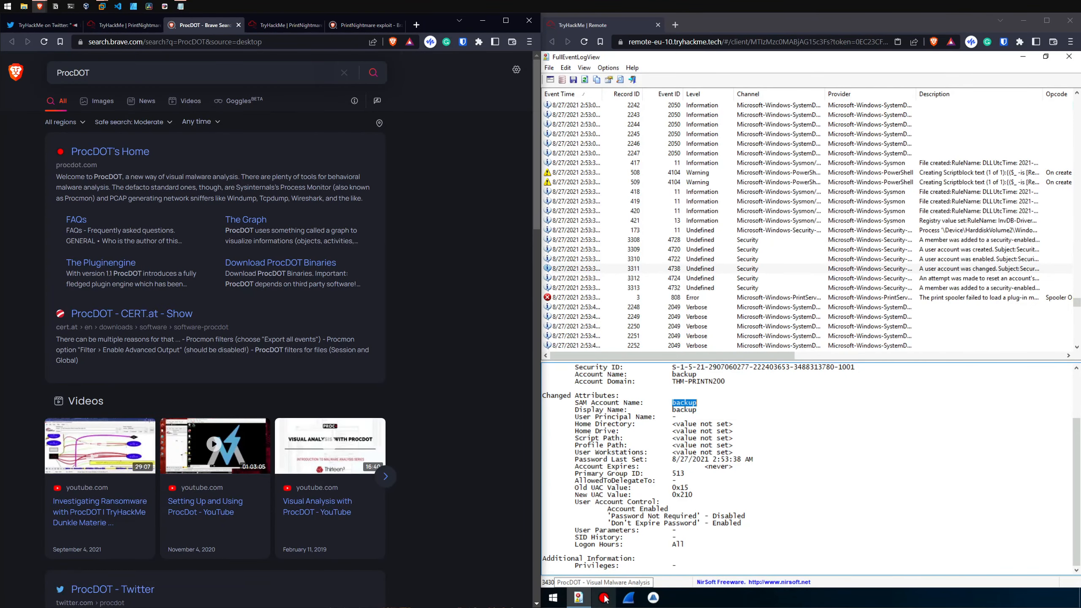
Step: Launch ProcDOT on the remote machine, close the ProcDOT web search and bring up the dialog for opening a session
click(604, 598)
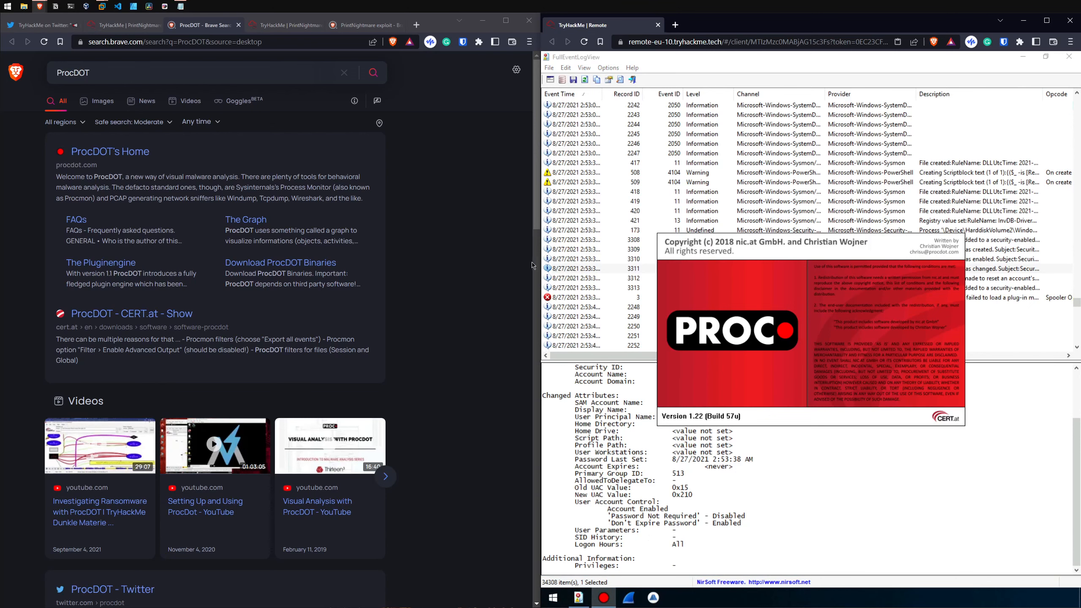
click(239, 24)
drag(194, 119, 350, 120)
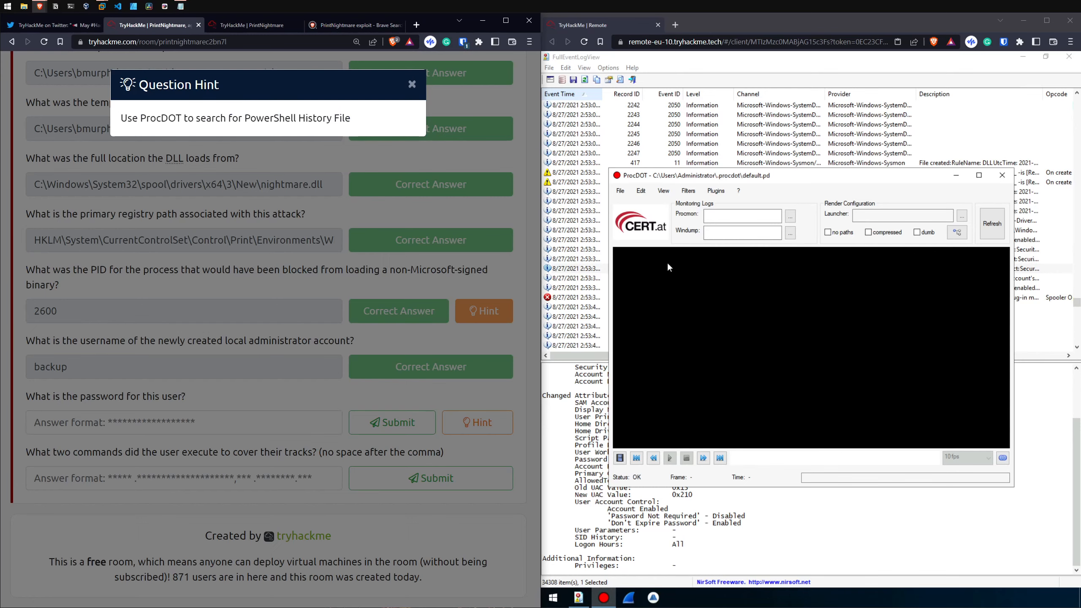
click(620, 191)
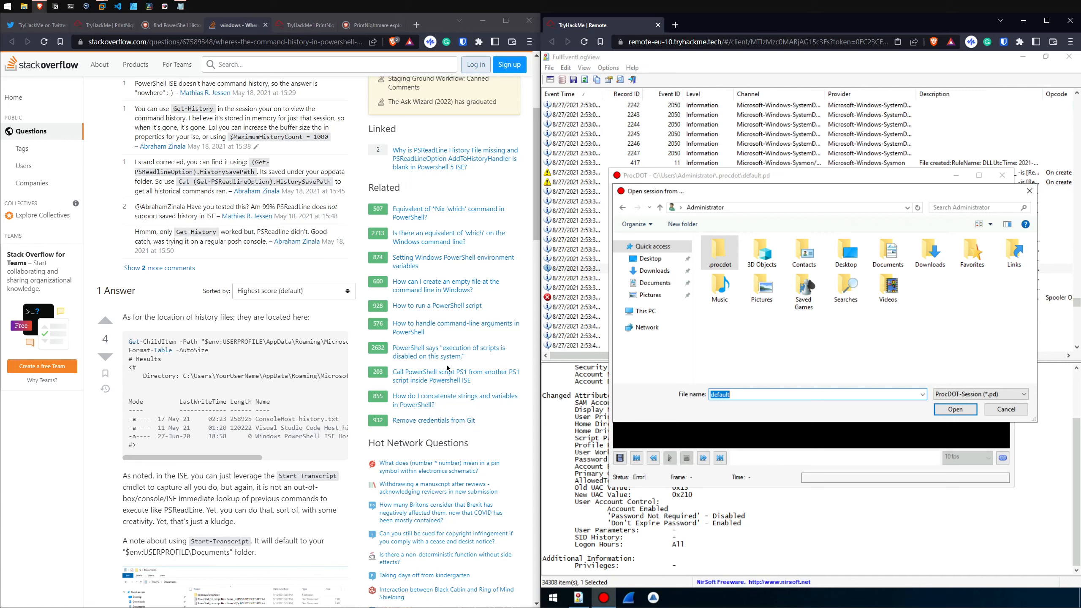
Step: Read the full PowerShell history file path in the code block of the Stack Overflow answer
mouse_move(244, 459)
mouse_down()
mouse_move(262, 455)
mouse_move(231, 452)
mouse_up()
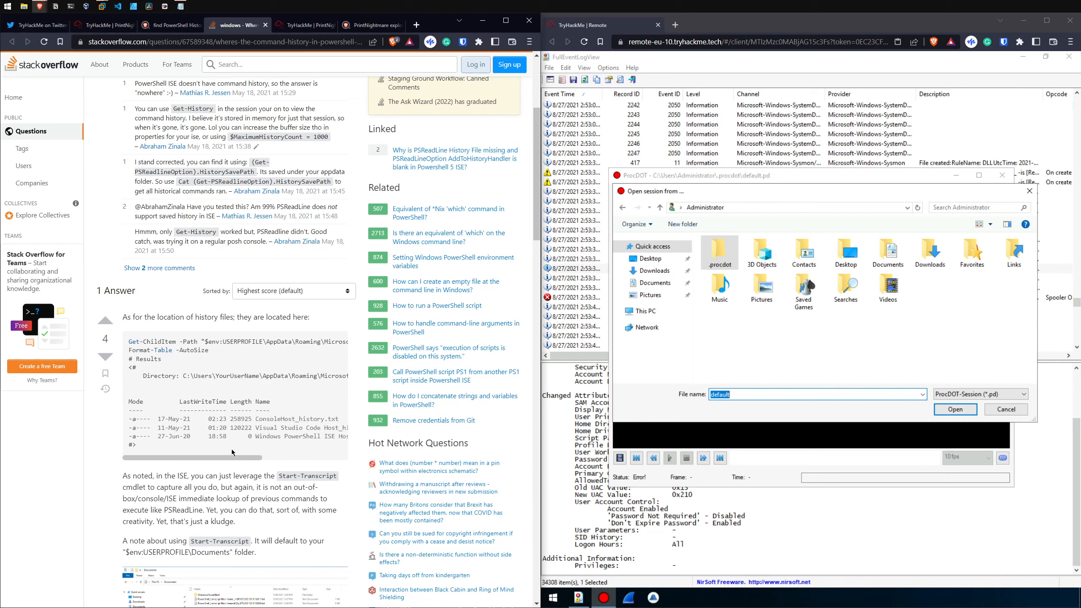
scroll(235, 450, right, 3)
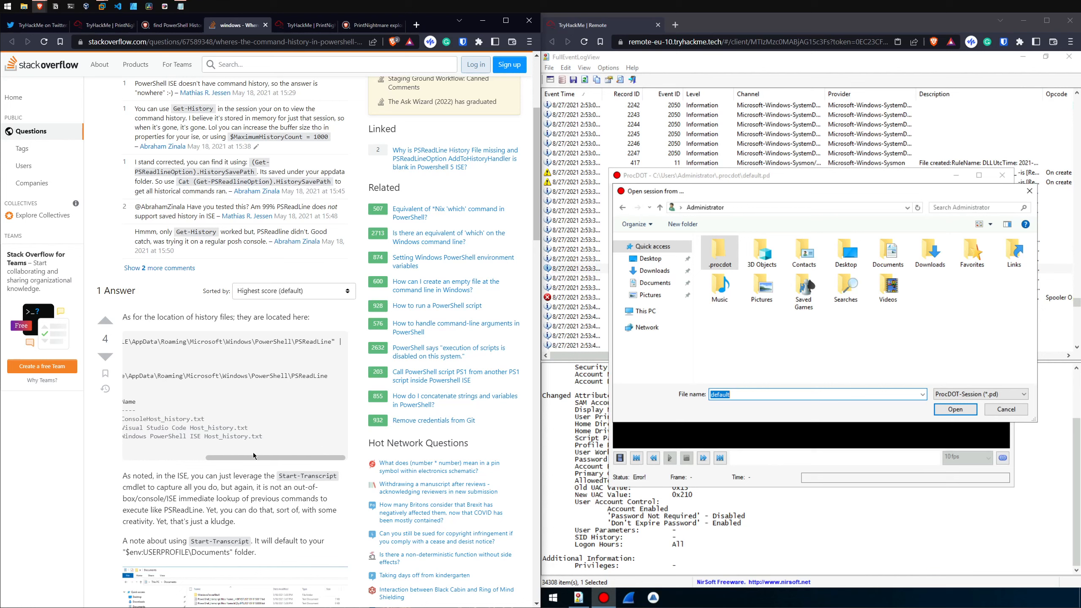
drag(253, 457, 205, 457)
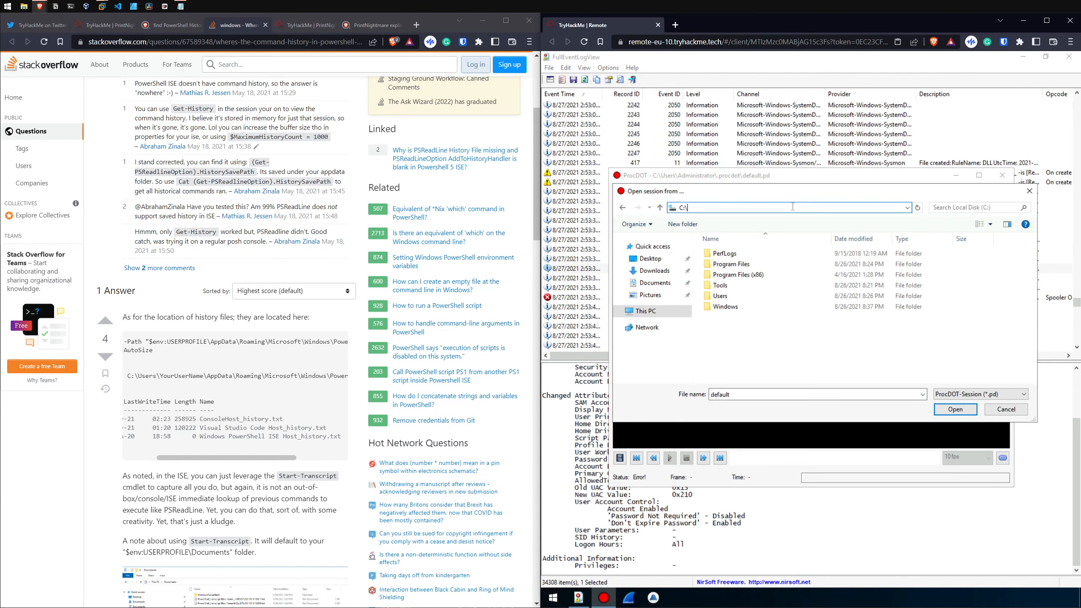
Step: Try to find the history file under %AppData%\Microsoft\Windows\PowerShell\PSReadLine in the open-session dialog, checking its file type options before cancelling
text(AppData%)
key(Return)
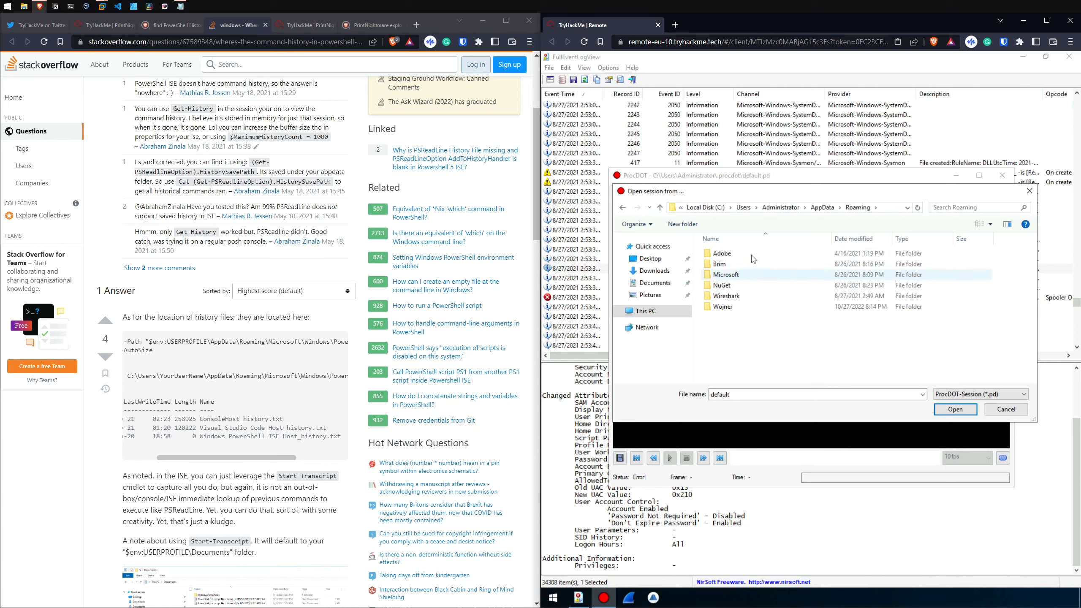
double_click(726, 274)
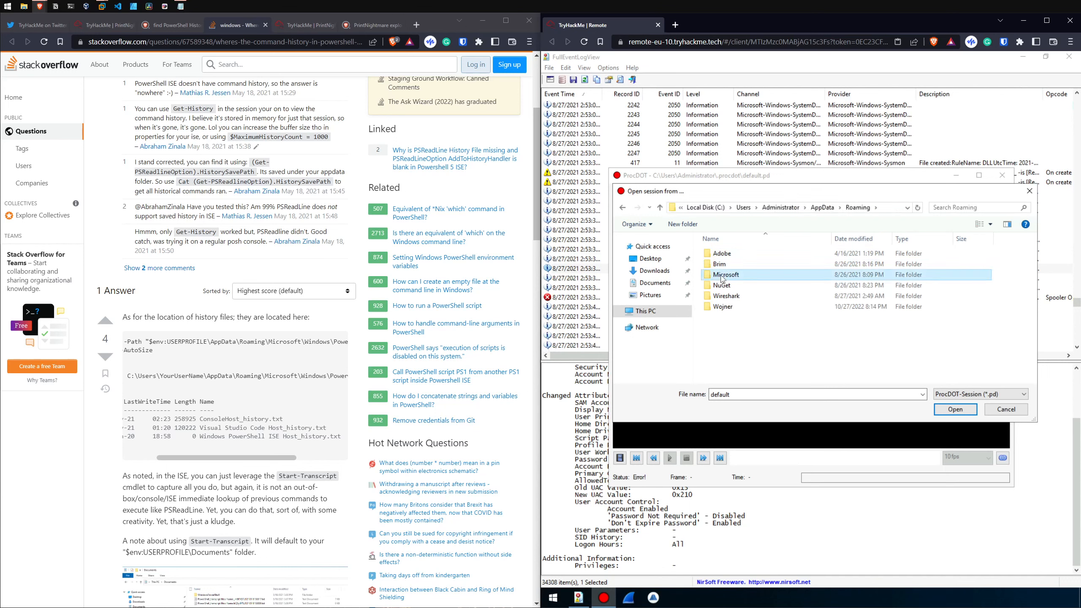
drag(272, 458, 324, 458)
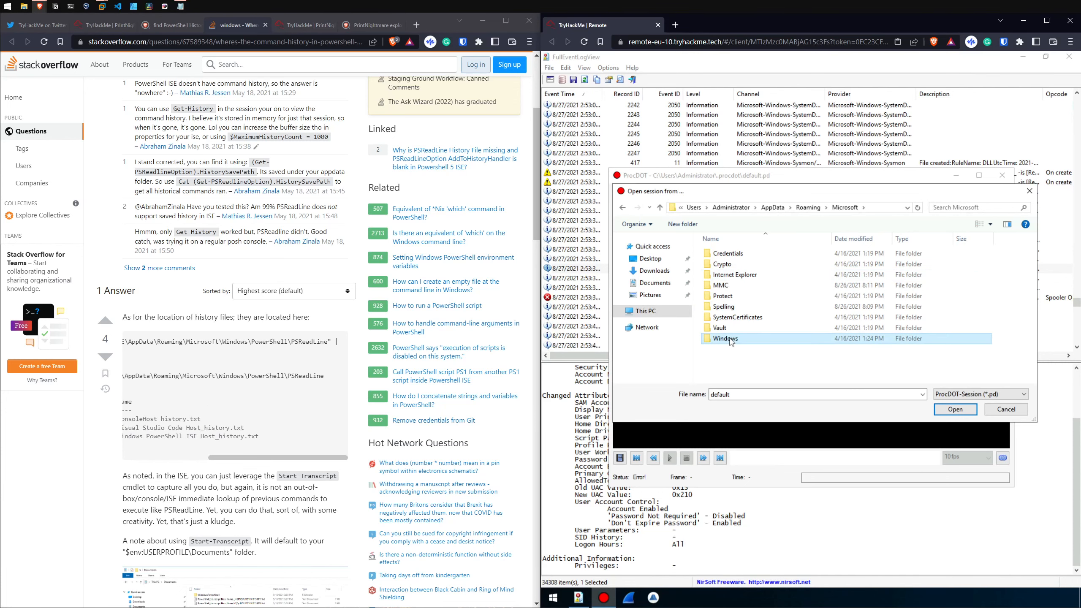
double_click(730, 340)
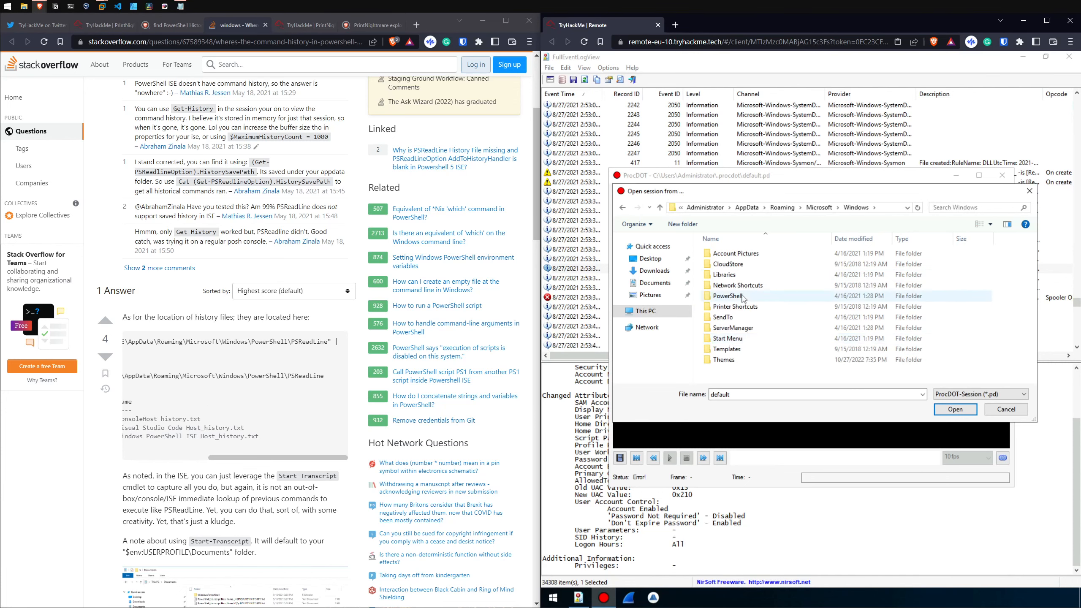
double_click(729, 295)
double_click(735, 258)
click(986, 396)
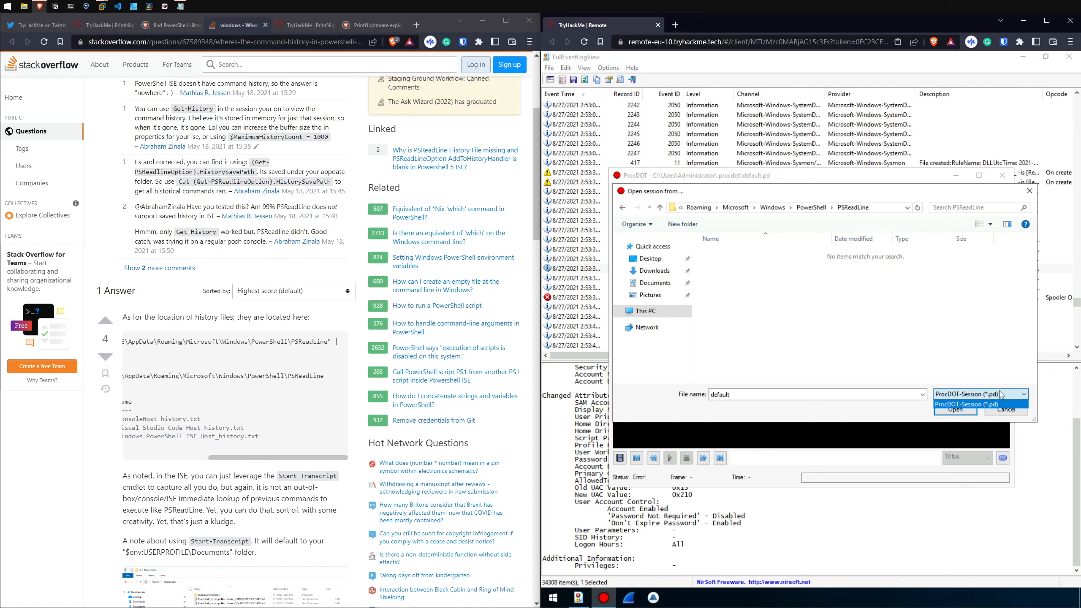
click(989, 398)
click(1017, 411)
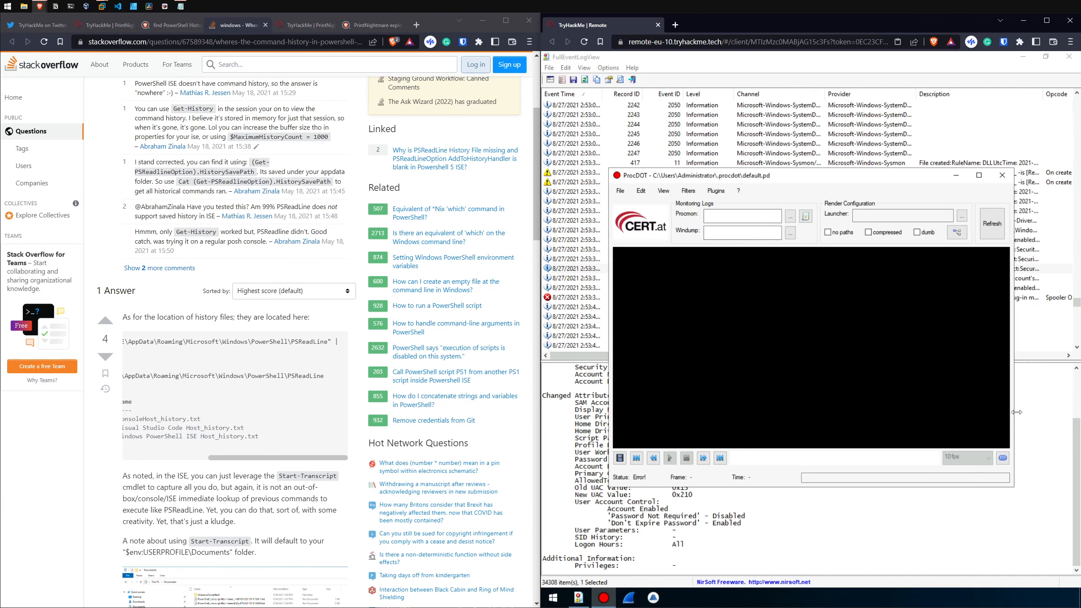
Step: Look for a session to open in ProcDOT in the Downloads and Desktop folders, then dismiss the dialog
click(622, 193)
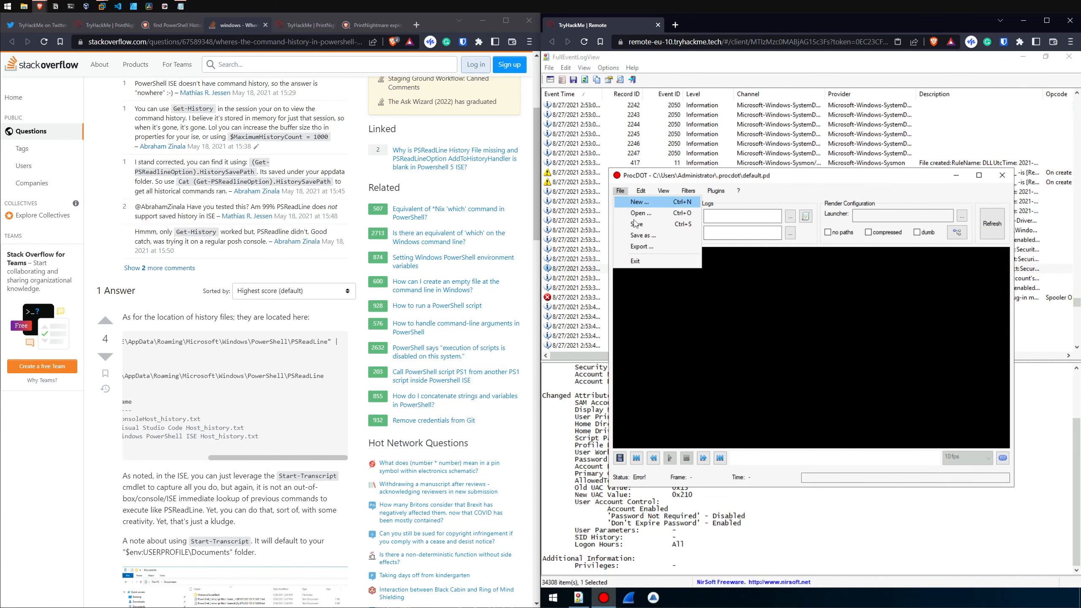
click(648, 215)
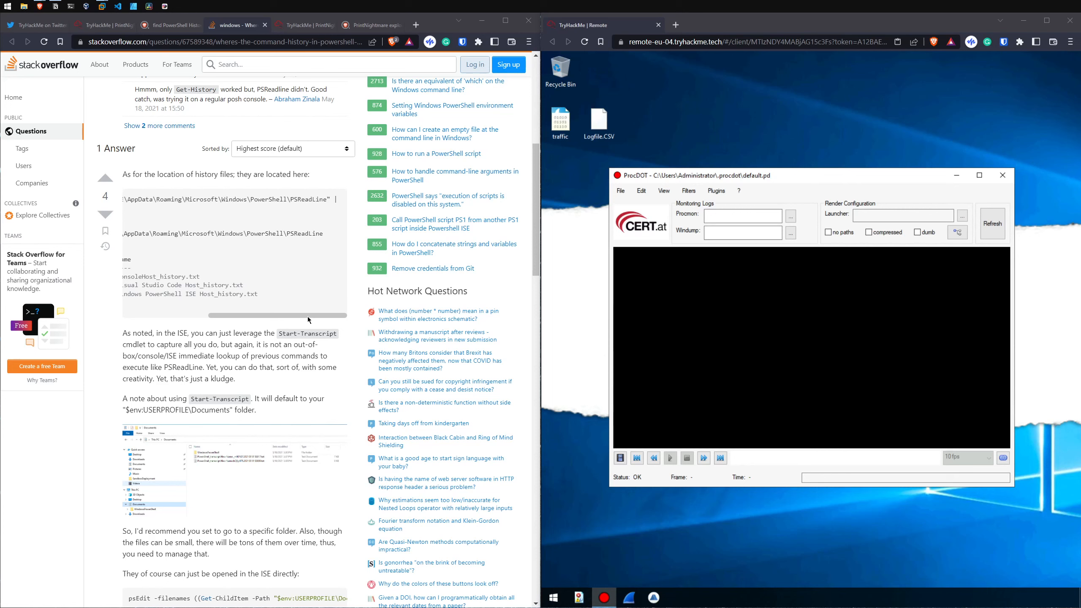
mouse_move(308, 316)
mouse_down()
mouse_move(231, 311)
mouse_move(311, 314)
mouse_up()
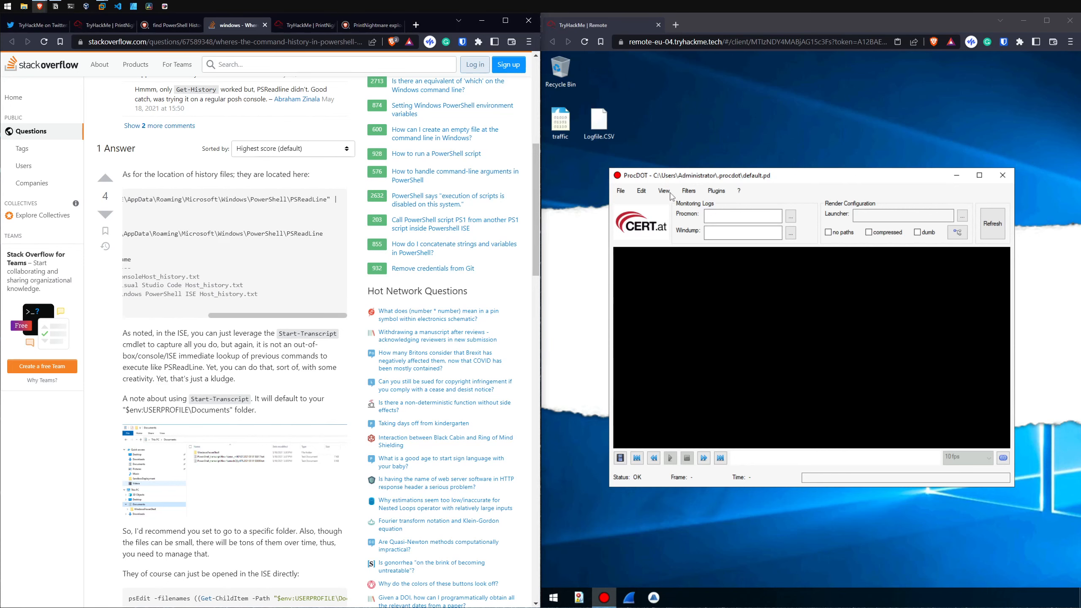
click(621, 192)
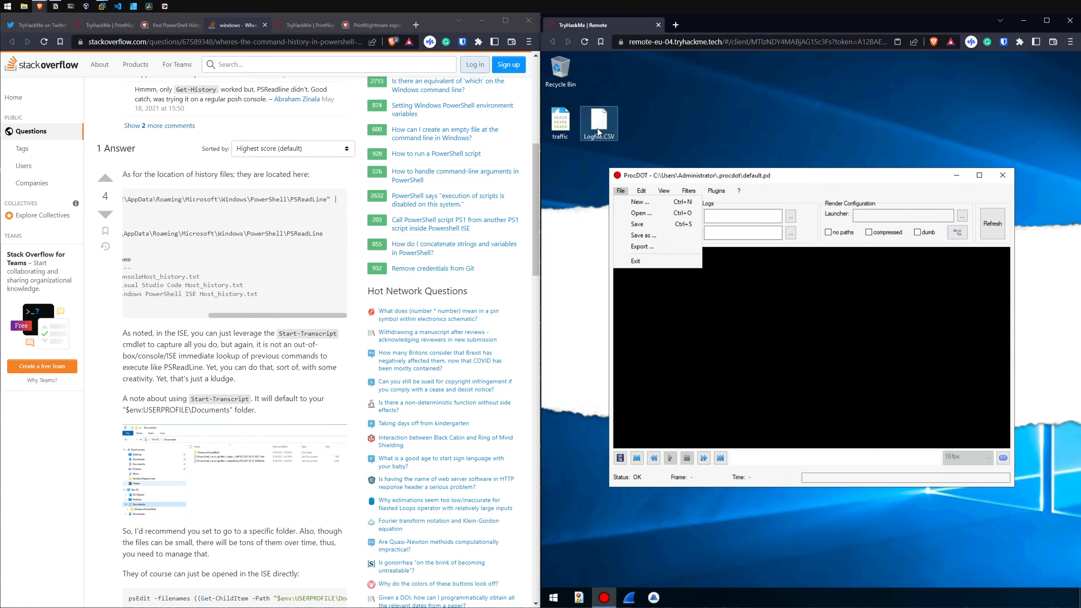
drag(282, 314, 183, 321)
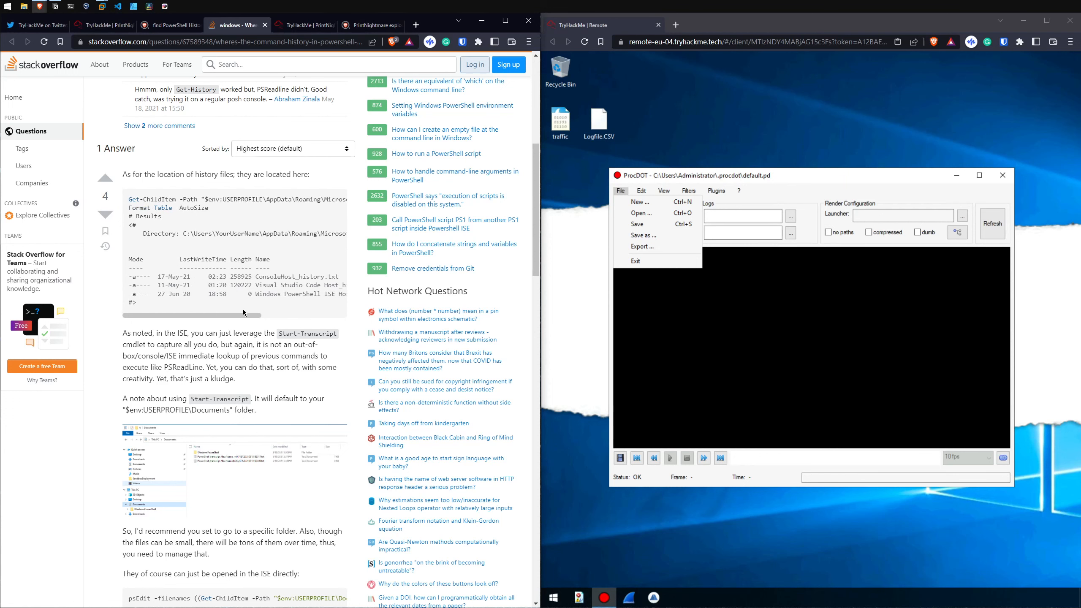
click(642, 213)
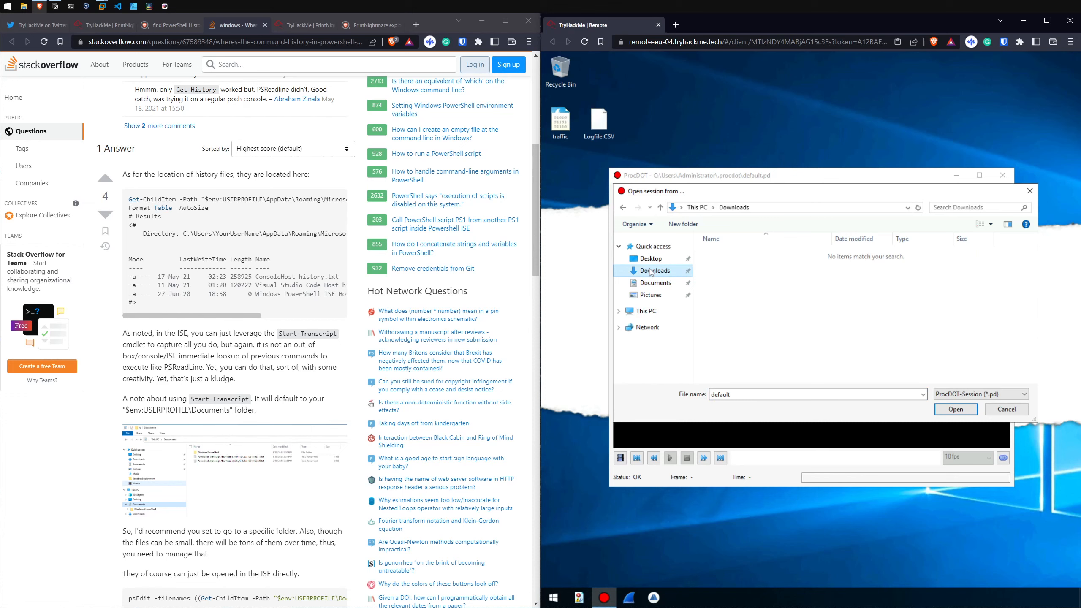
click(651, 259)
click(943, 395)
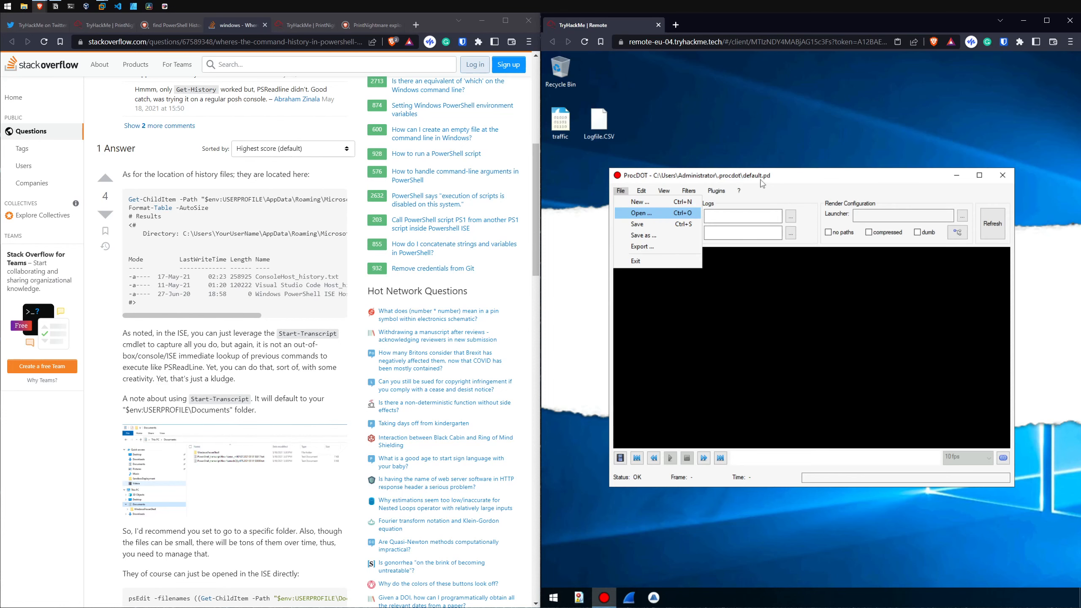
click(775, 179)
Step: Load Logfile.CSV from the Desktop as ProcDOT's Procmon monitoring log
click(744, 216)
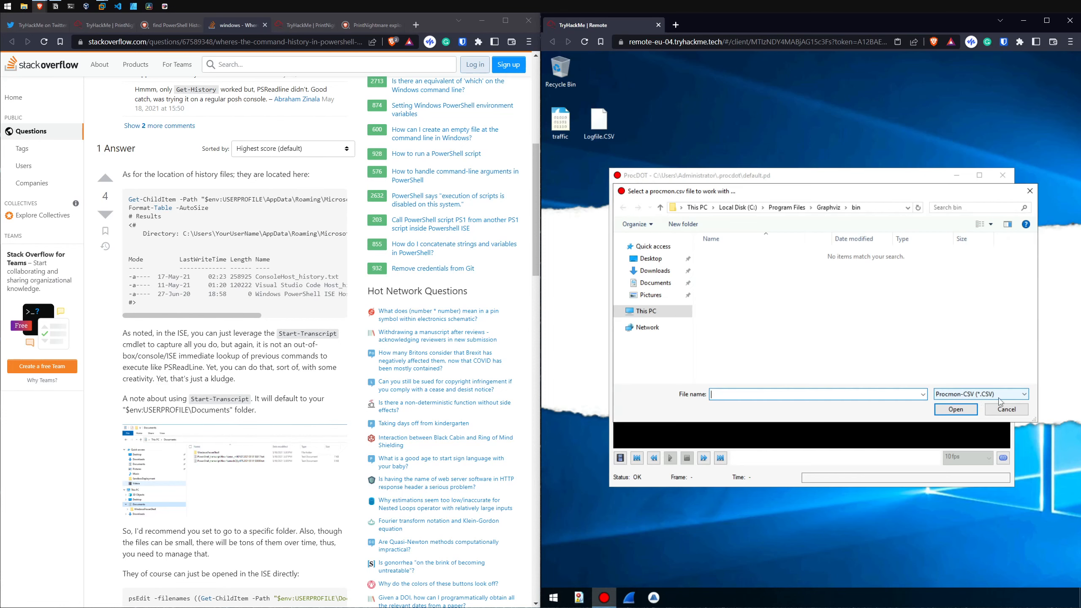
click(999, 396)
click(975, 395)
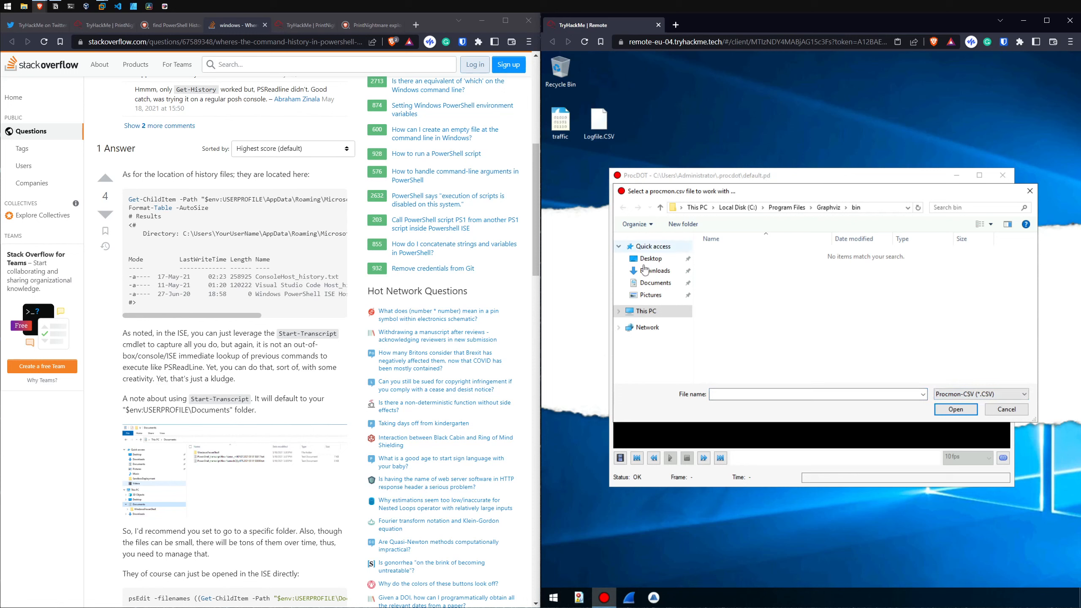
click(650, 262)
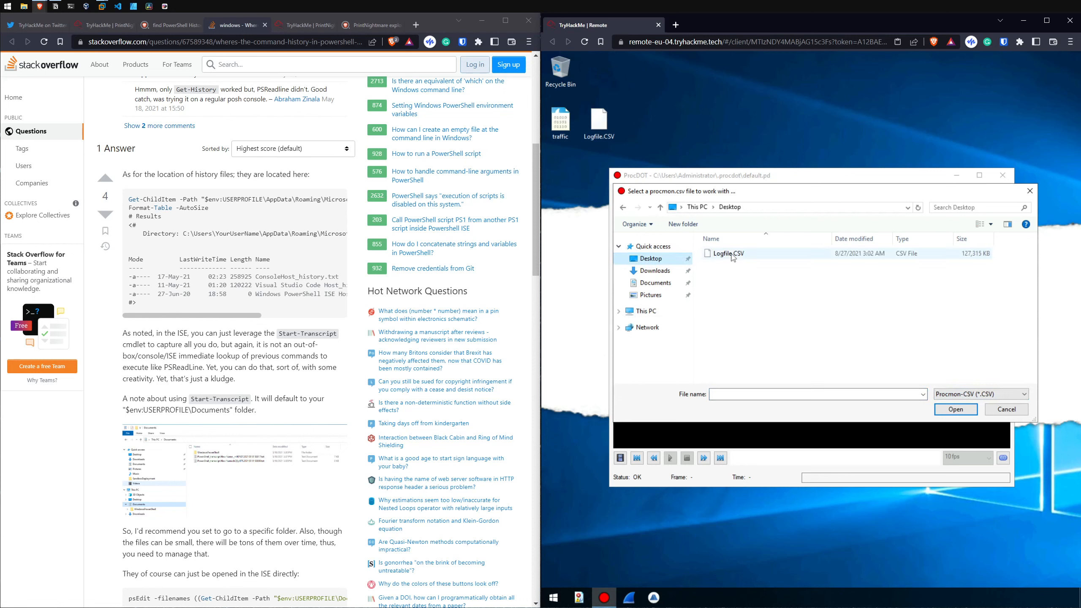
click(729, 254)
click(956, 409)
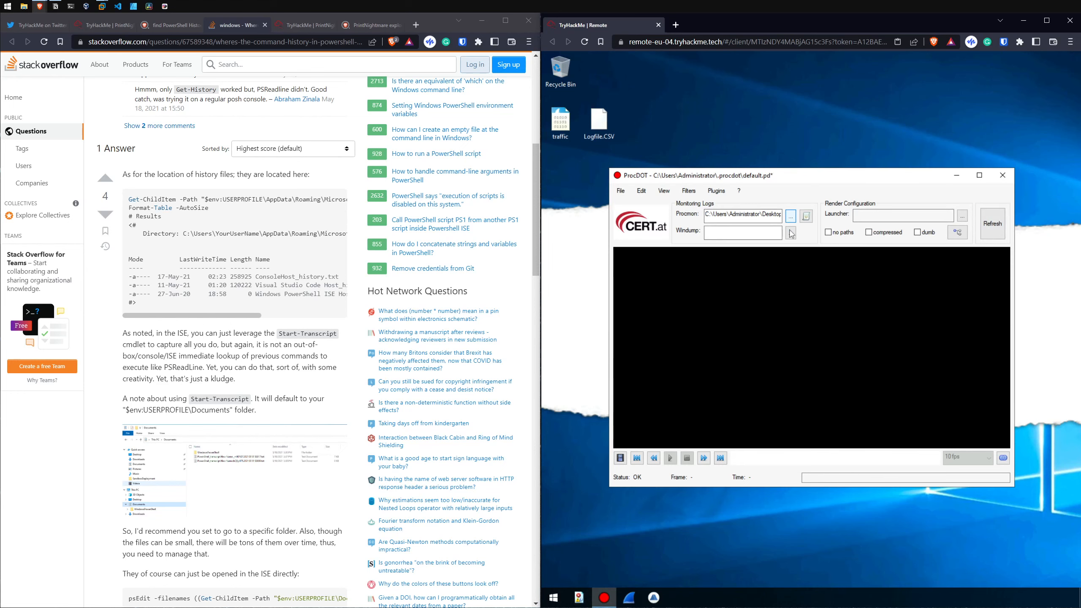
Step: Load the traffic capture from the Desktop as the Windump log and refresh the graph
click(993, 223)
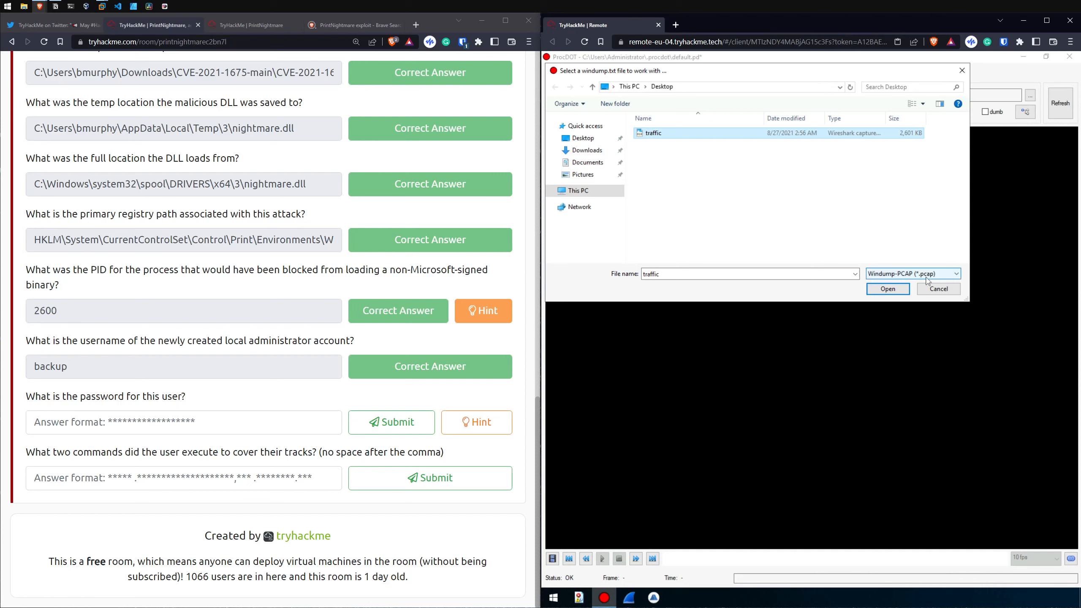
click(893, 292)
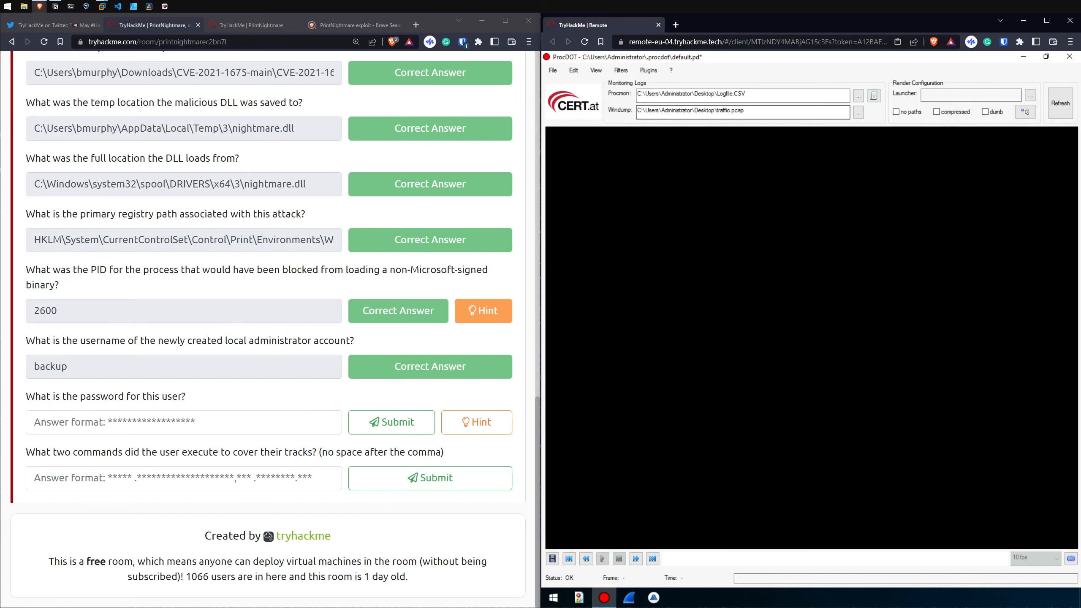
click(1060, 104)
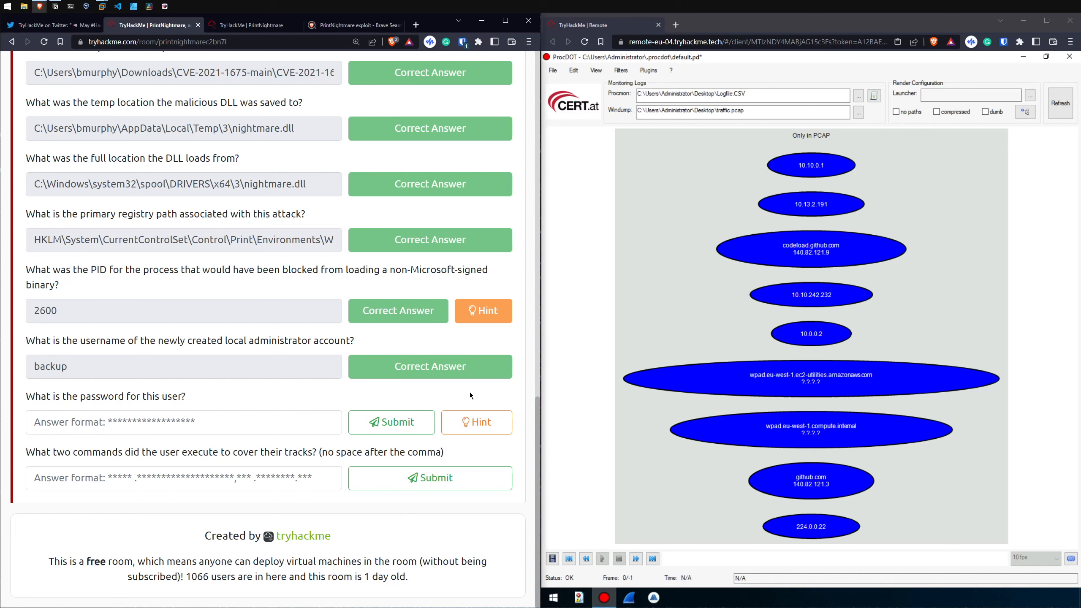
Step: Run ipconfig in PowerShell and compare the machine's IPv4 address and default gateway with the hosts in the ProcDOT graph
drag(23, 397, 286, 410)
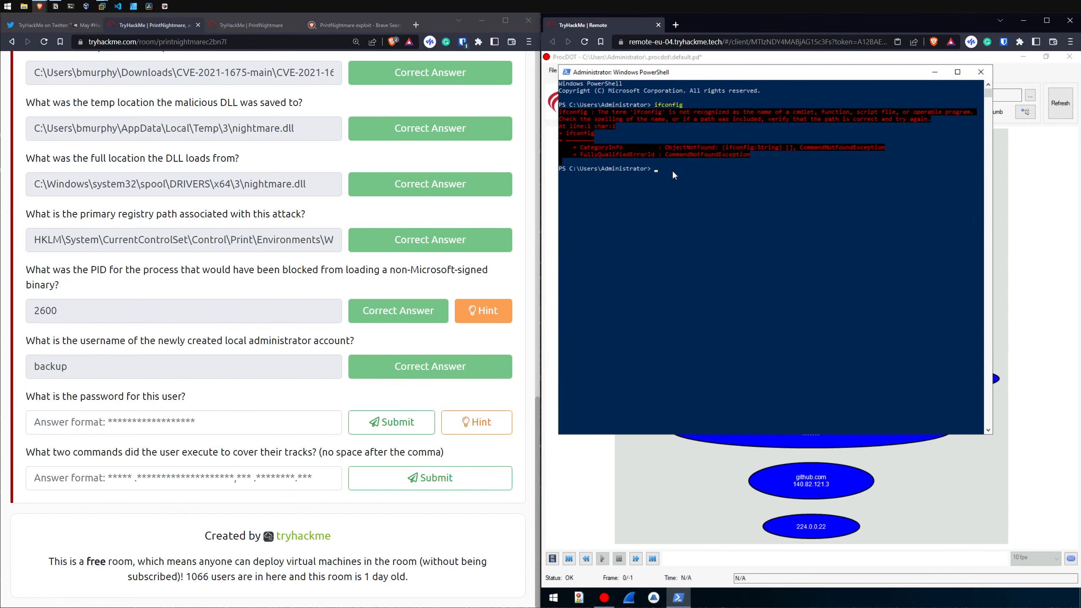
text(g)
key(Return)
drag(694, 247, 729, 249)
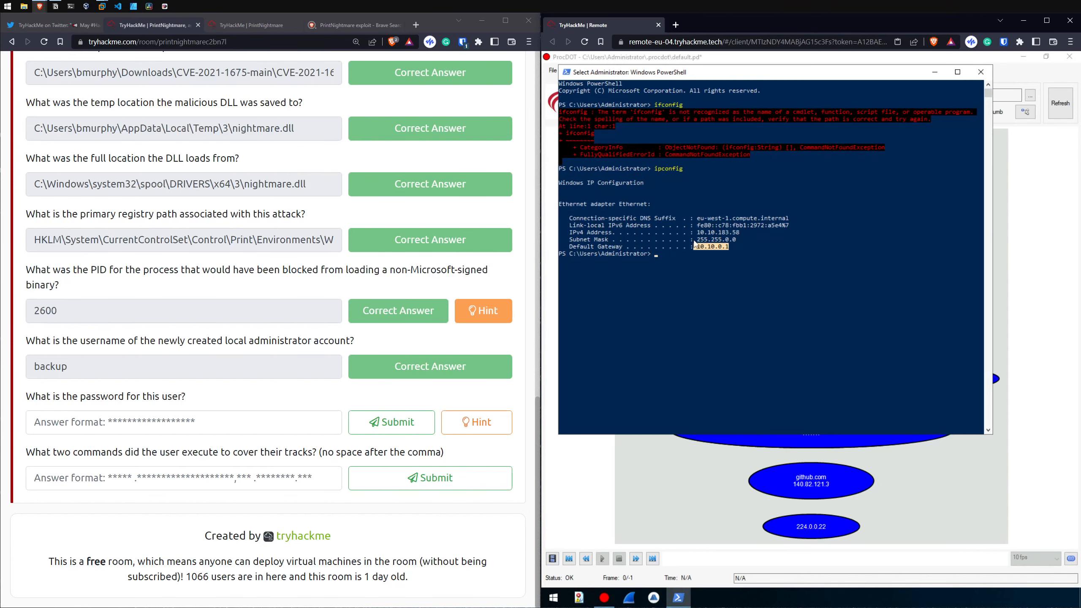
drag(697, 233, 739, 234)
click(1002, 255)
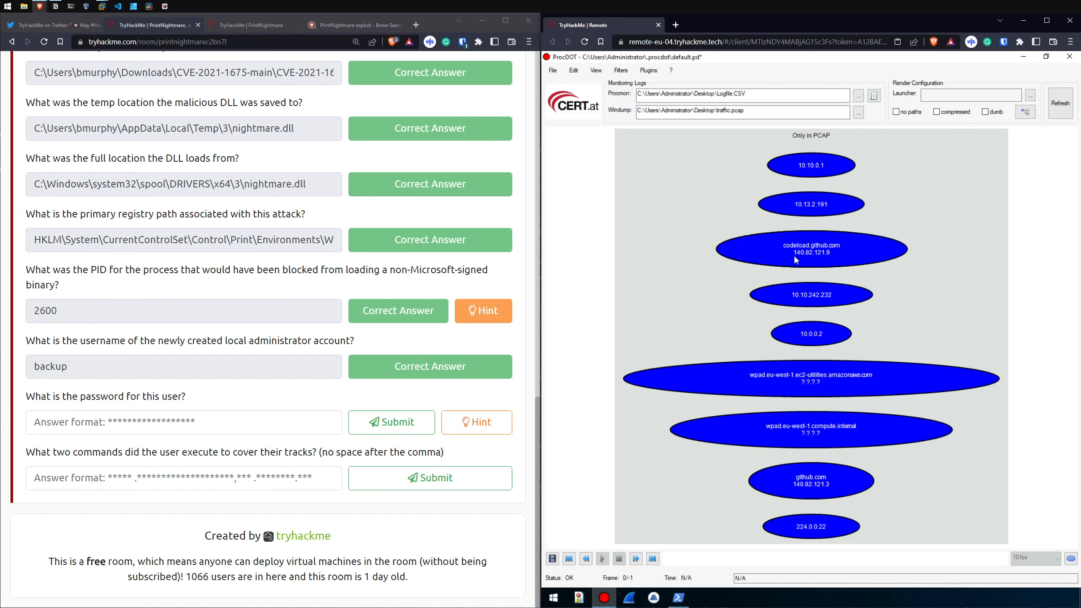
click(814, 166)
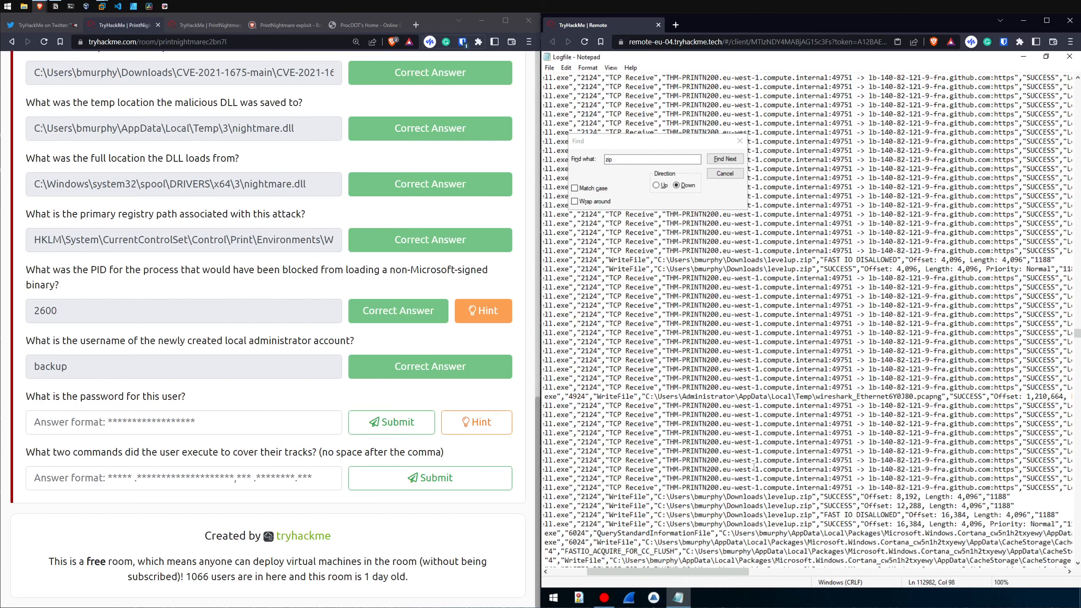
Step: Examine the levelup.zip write entries and the RegCreateKey entry for the backup account in the Logfile text in Notepad
drag(728, 571, 736, 576)
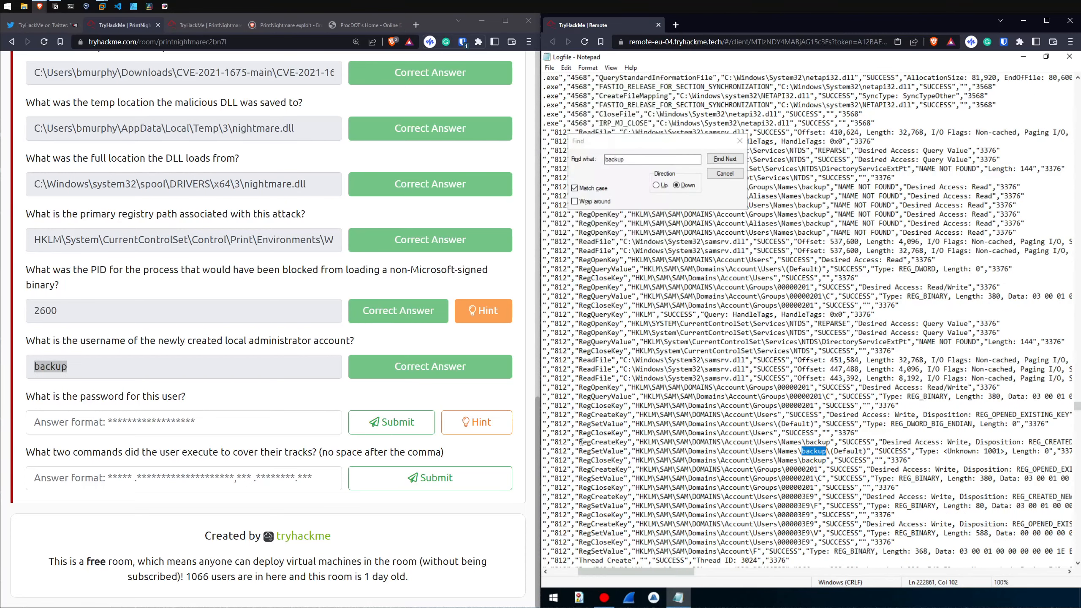
drag(578, 442, 629, 442)
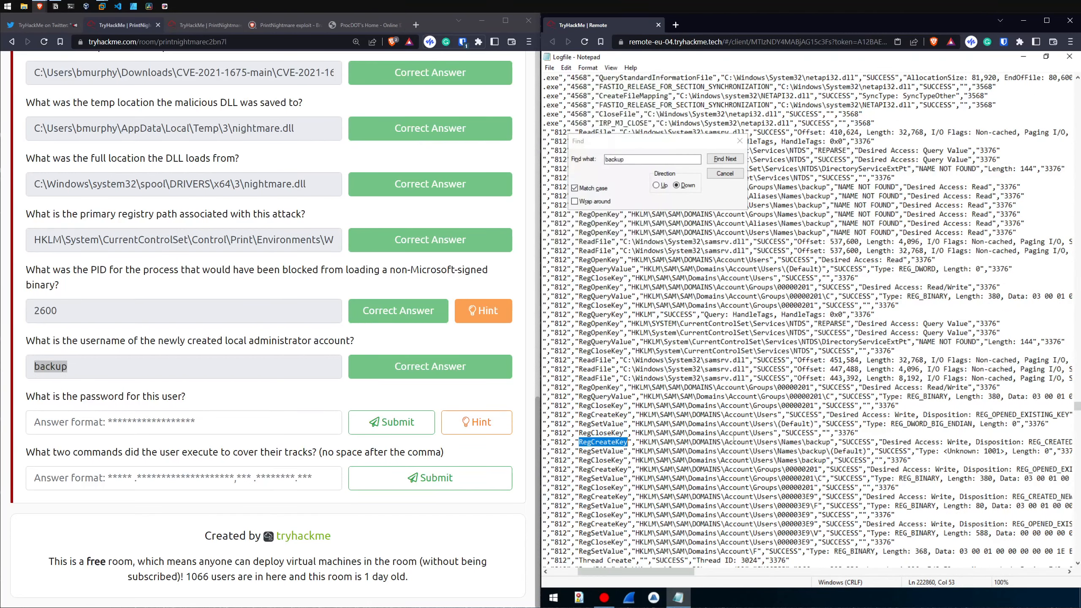
drag(729, 442, 824, 444)
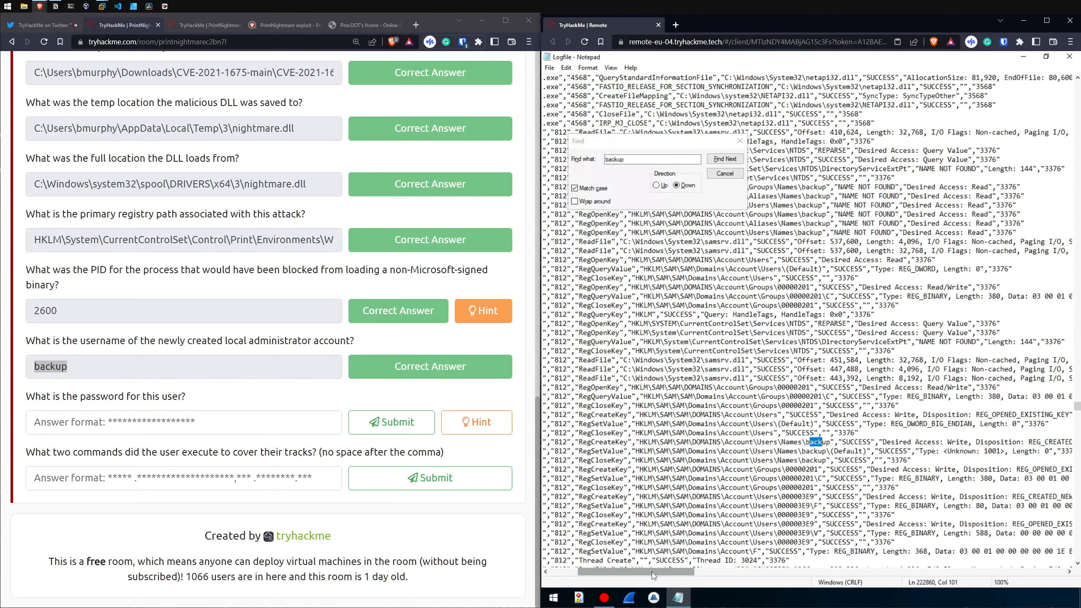
mouse_move(649, 574)
mouse_down()
mouse_move(666, 574)
mouse_move(631, 574)
mouse_up()
scroll(731, 509, down, 4)
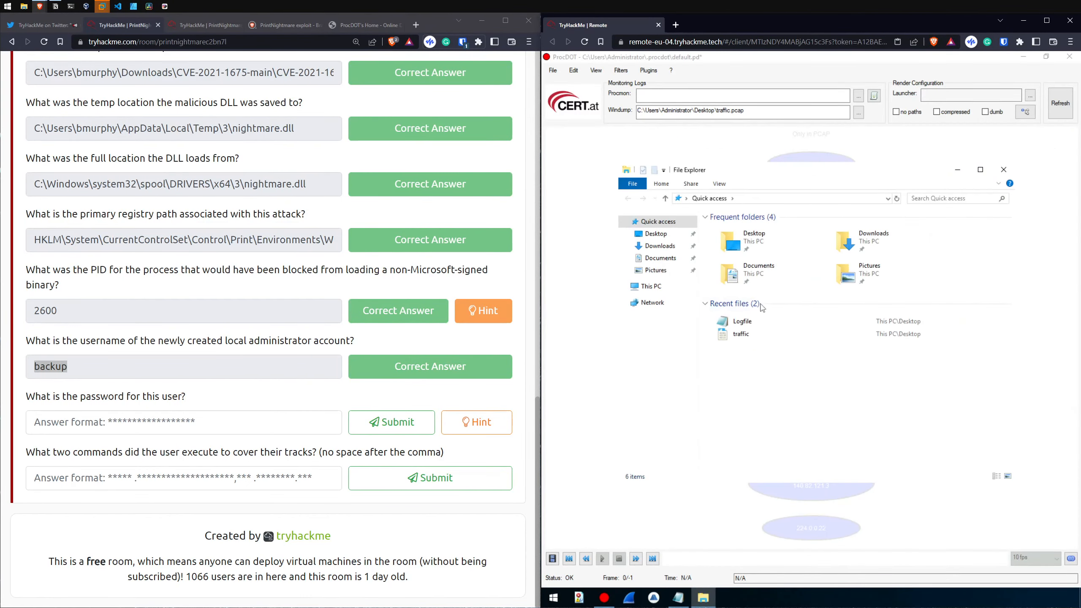
Step: Browse to C:\Users in File Explorer and inspect the folders in the non-administrator user's profile
drag(806, 172, 788, 173)
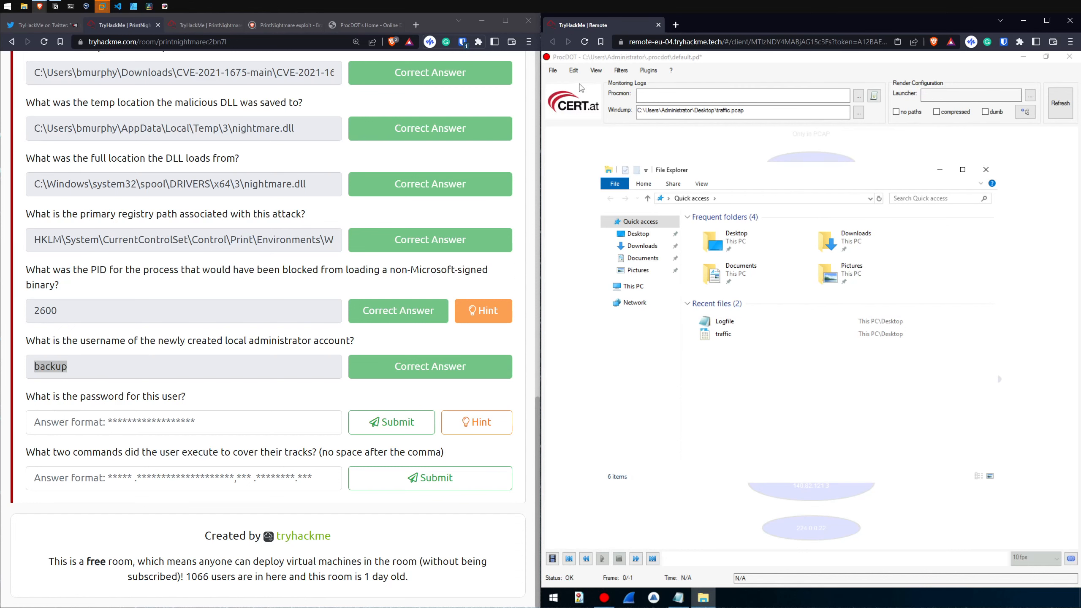
click(643, 288)
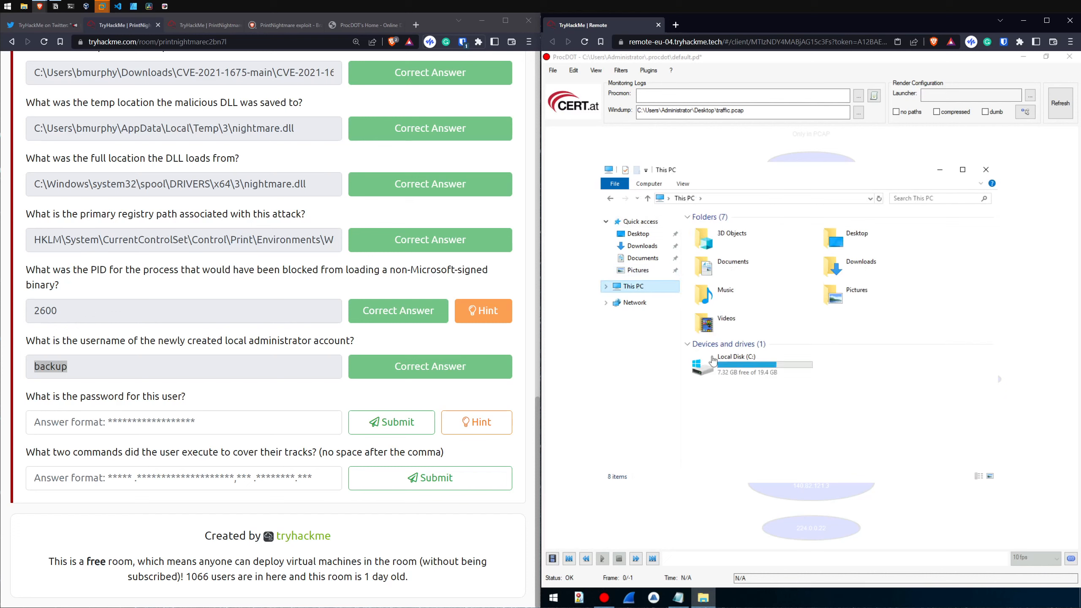
double_click(732, 365)
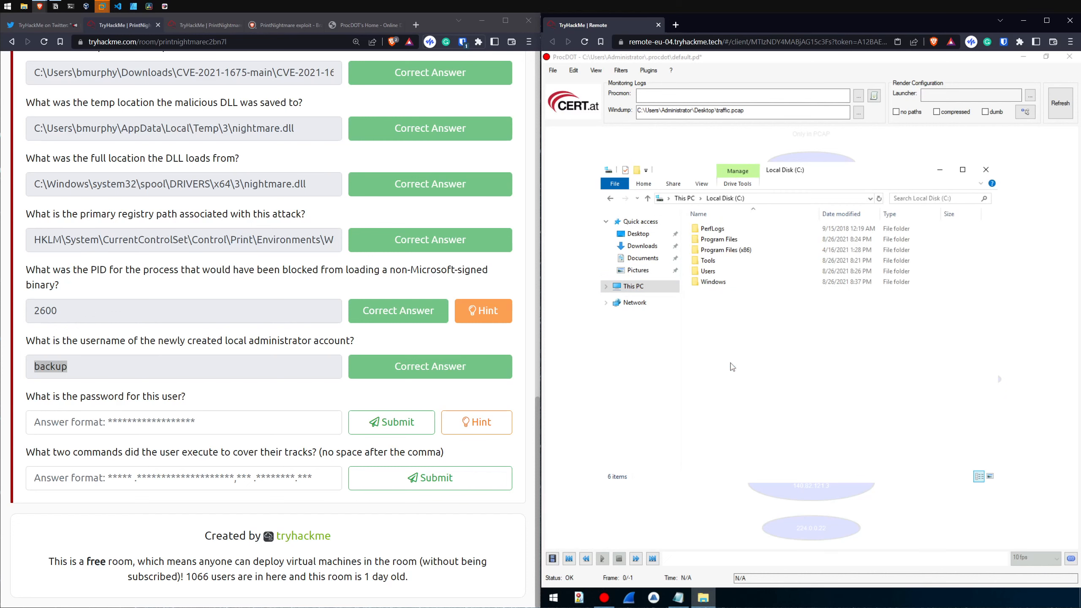
click(734, 276)
double_click(734, 276)
double_click(719, 239)
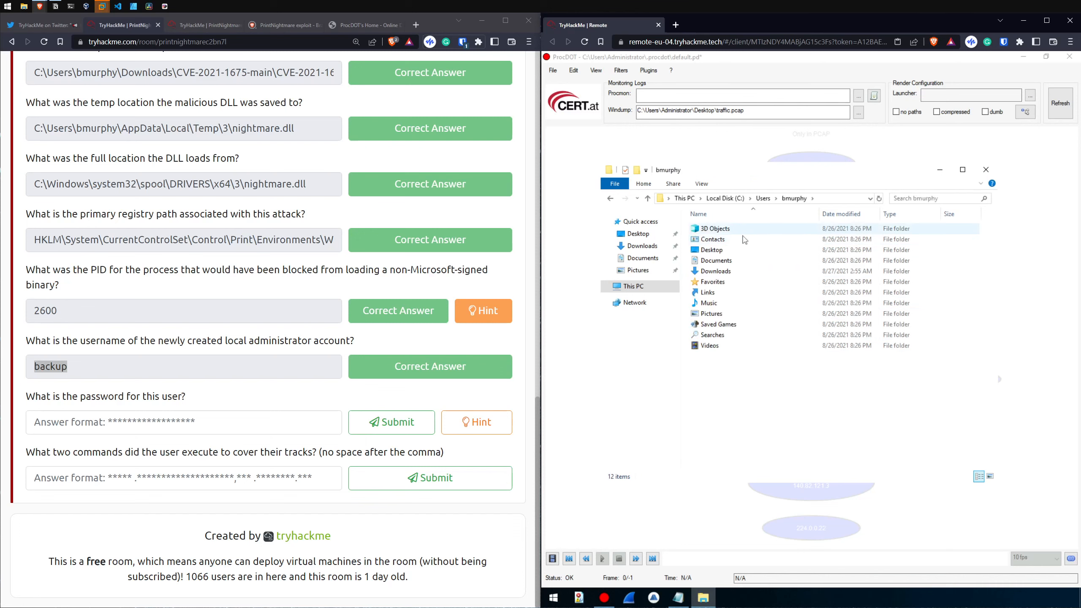
click(714, 272)
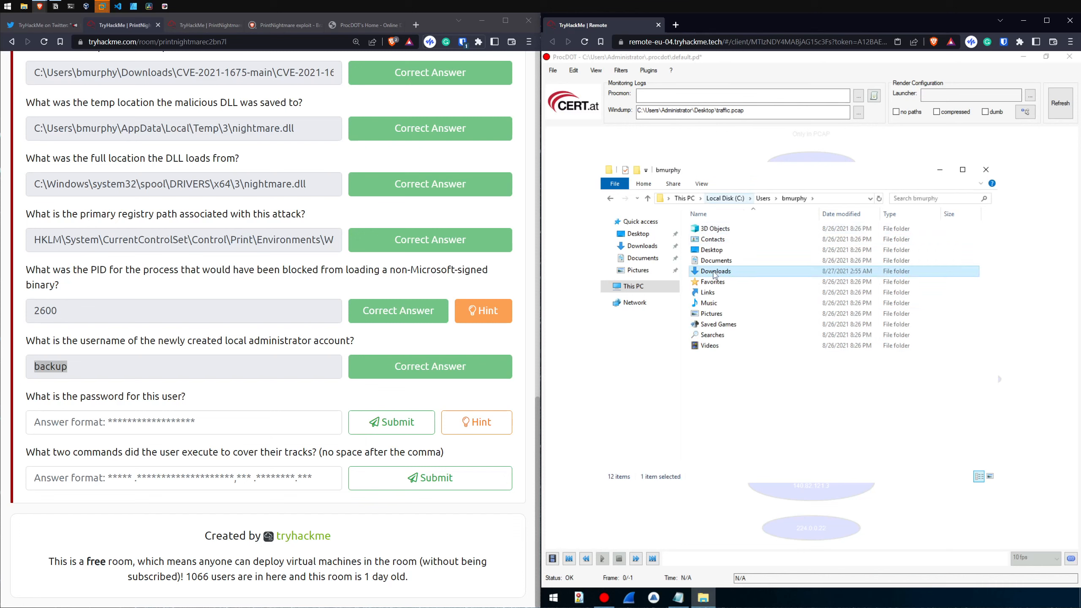
Step: Check the Administrator profile and its Downloads folder, then return to This PC
click(765, 201)
double_click(723, 230)
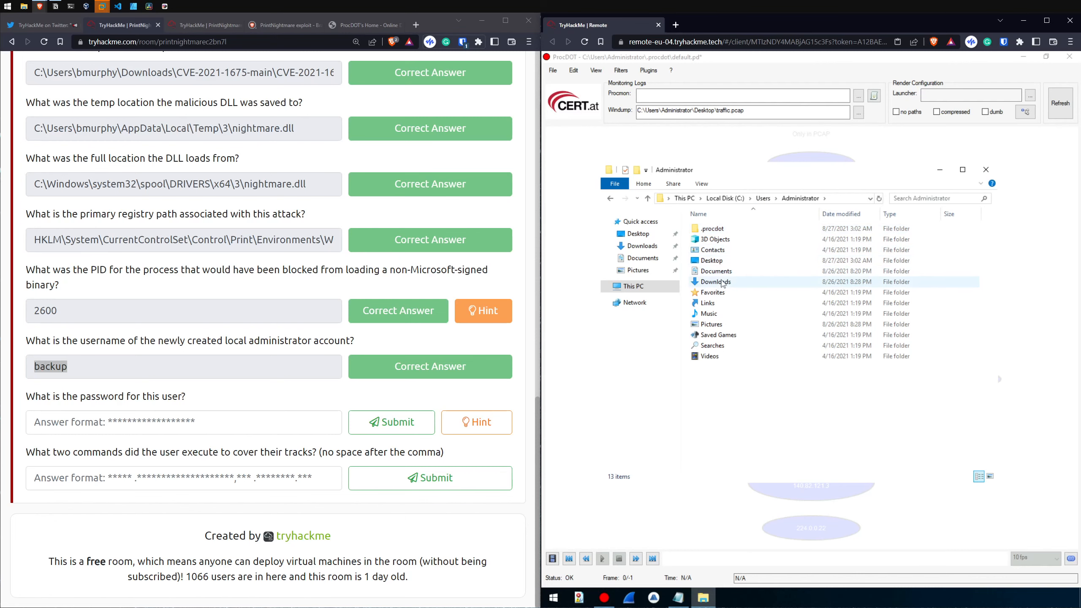
double_click(722, 282)
click(633, 287)
Step: Search the web for "powershell command history" in a new browser tab
click(417, 24)
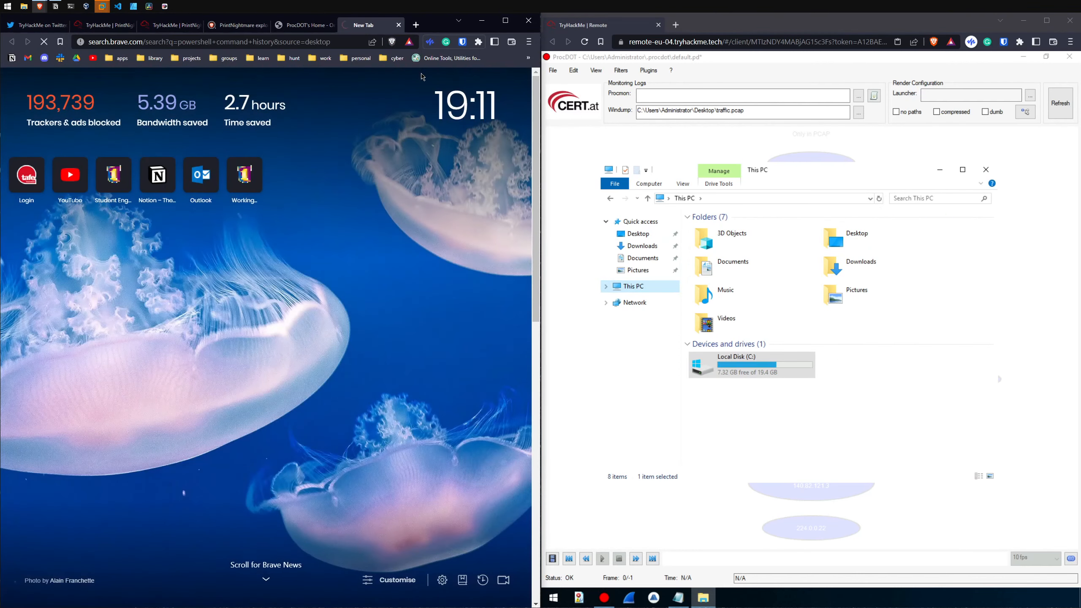
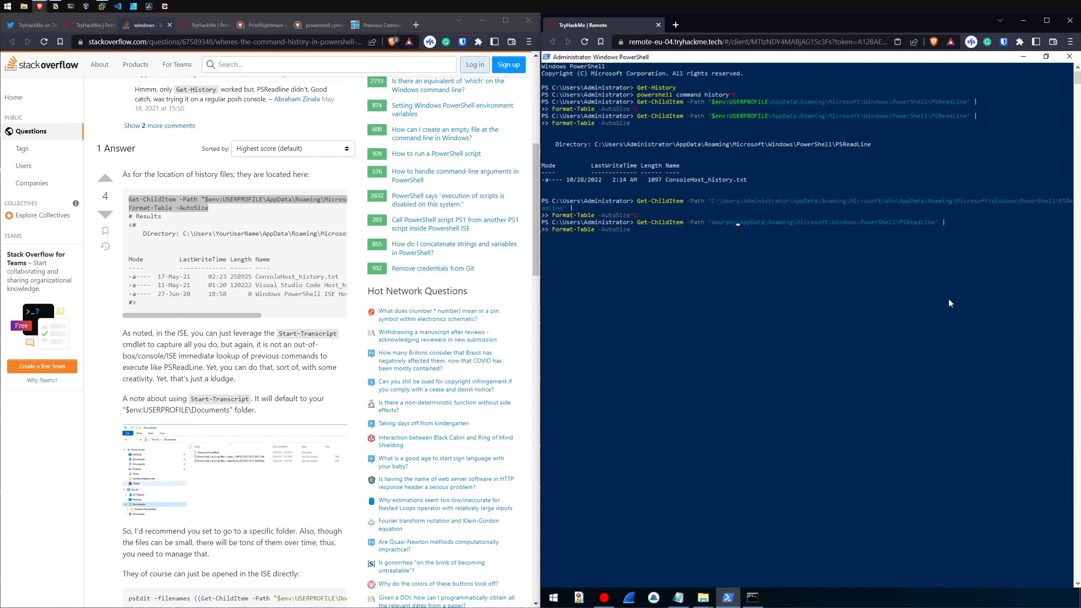
Step: List the non-administrator user's AppData\Roaming\Microsoft\Windows\PowerShell\PSReadLine folder using Get-ChildItem with Format-Table -AutoSize, and highlight the end of the history file's name
key(Return)
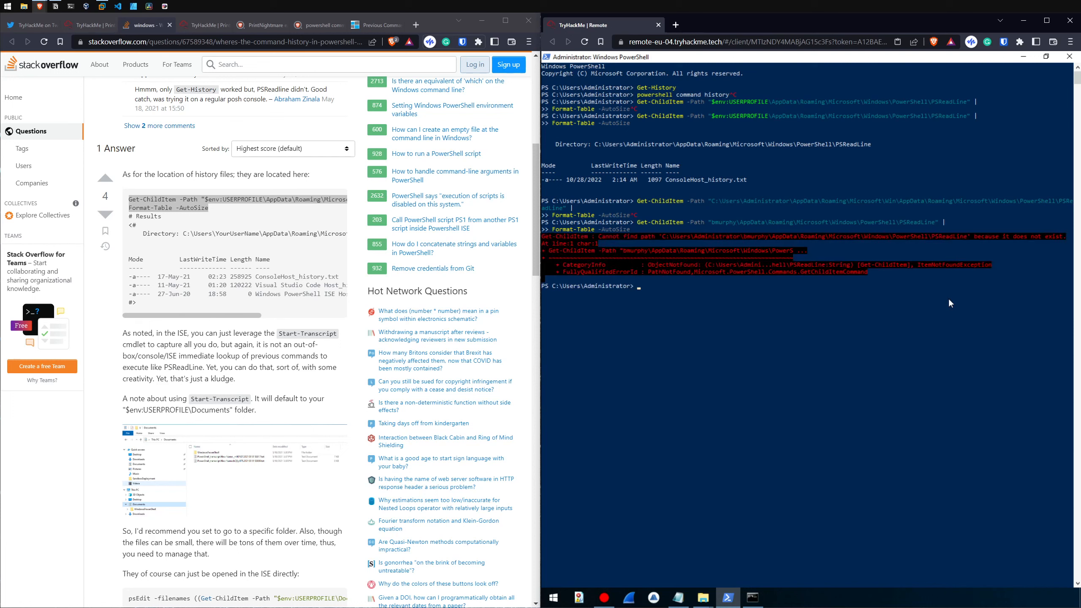
text(Get-ChildItem -Path "C:\Users\bmurphy\AppData\Roaming\Microsoft\Windows\PowerShell\PSReadLine" | Format-Table -AutoSize)
key(Return)
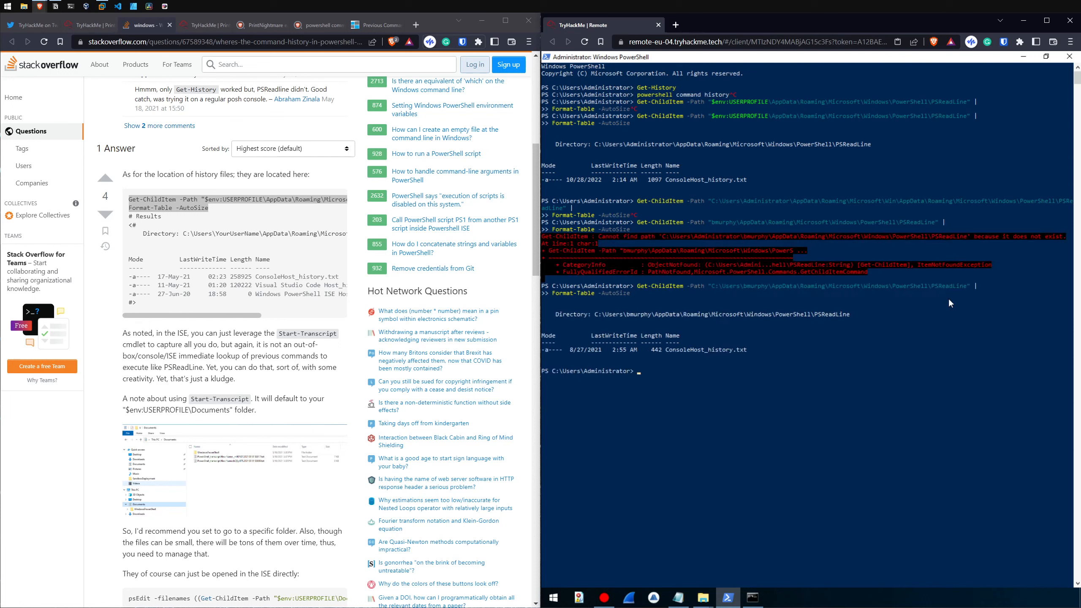
drag(747, 350, 687, 350)
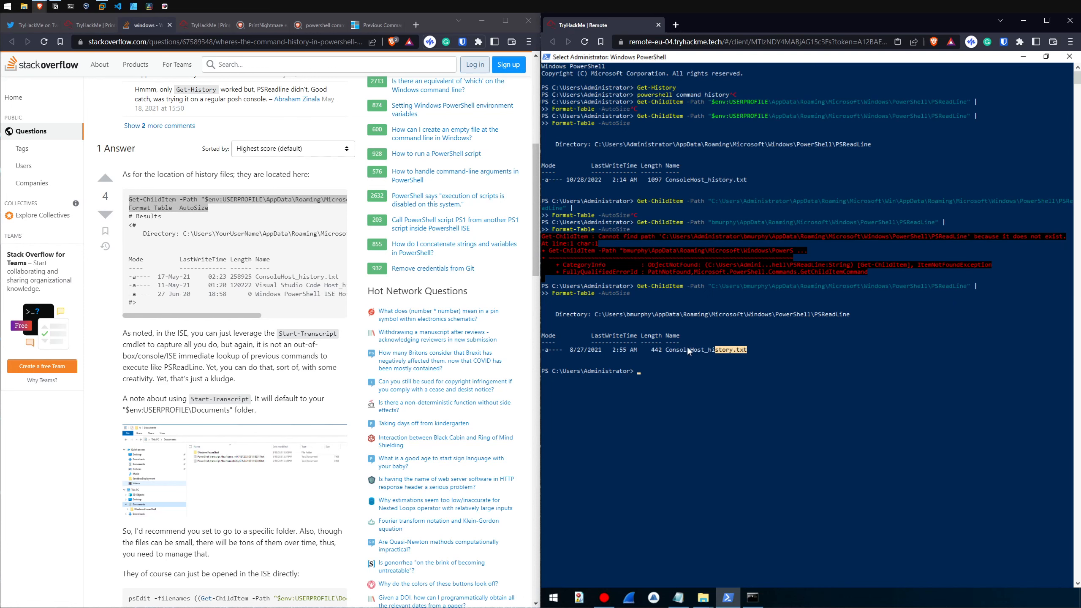
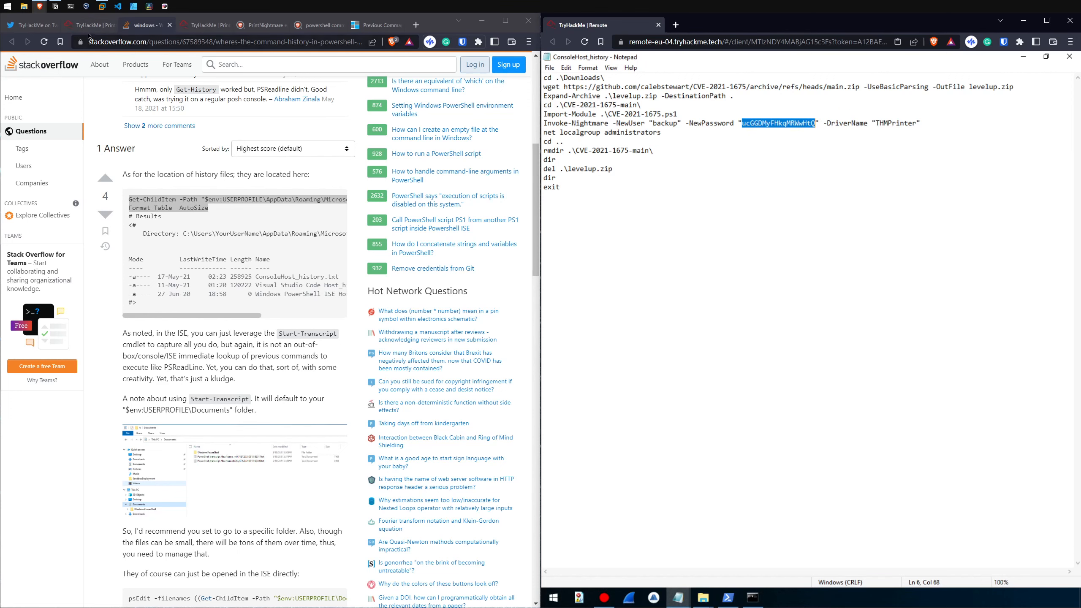
Step: Return to the TryHackMe room, paste the copied password as the answer for the new administrator account's password, and submit it
click(88, 26)
click(183, 422)
key(ctrl+v)
click(358, 413)
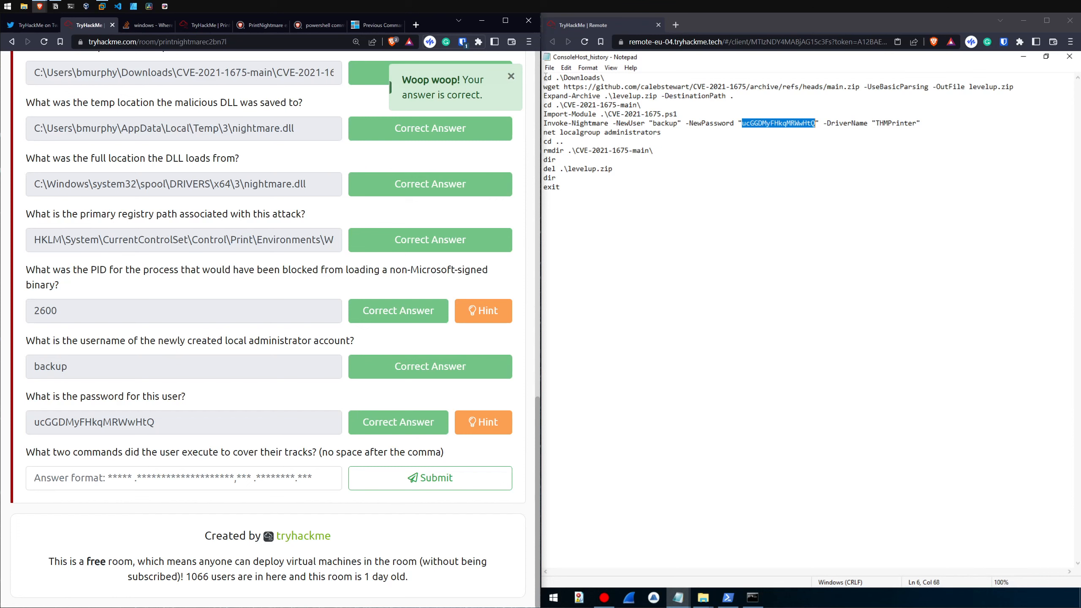
Step: Review the commands in the ConsoleHost_history file, highlighting the GitHub download URL and the Invoke-Nightmare line, and select the whole text
drag(545, 77, 687, 114)
click(679, 113)
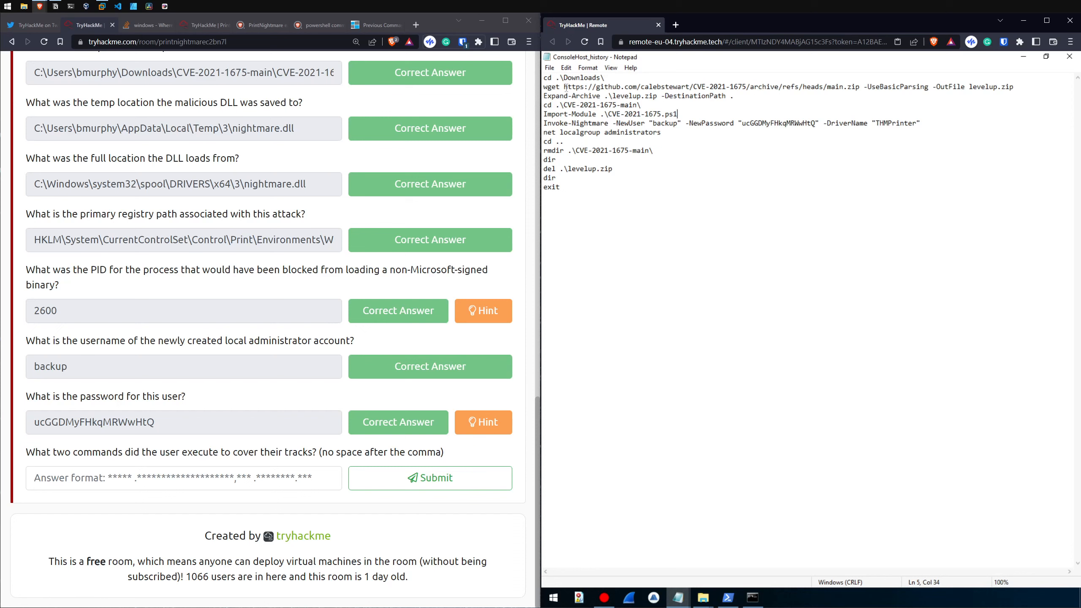
drag(564, 87, 917, 86)
drag(554, 123, 669, 124)
click(612, 123)
click(694, 125)
key(ctrl+a)
Step: Copy the command rmdir .\CVE-2021-1675-main\ from the history file into the answer for the question about covering tracks
click(373, 394)
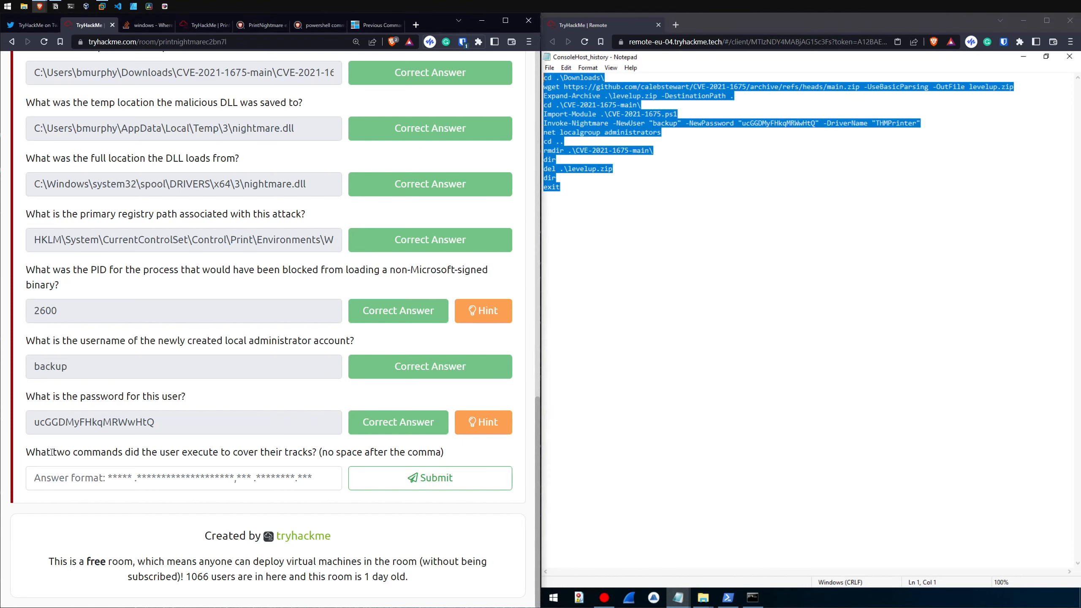
drag(26, 453, 453, 455)
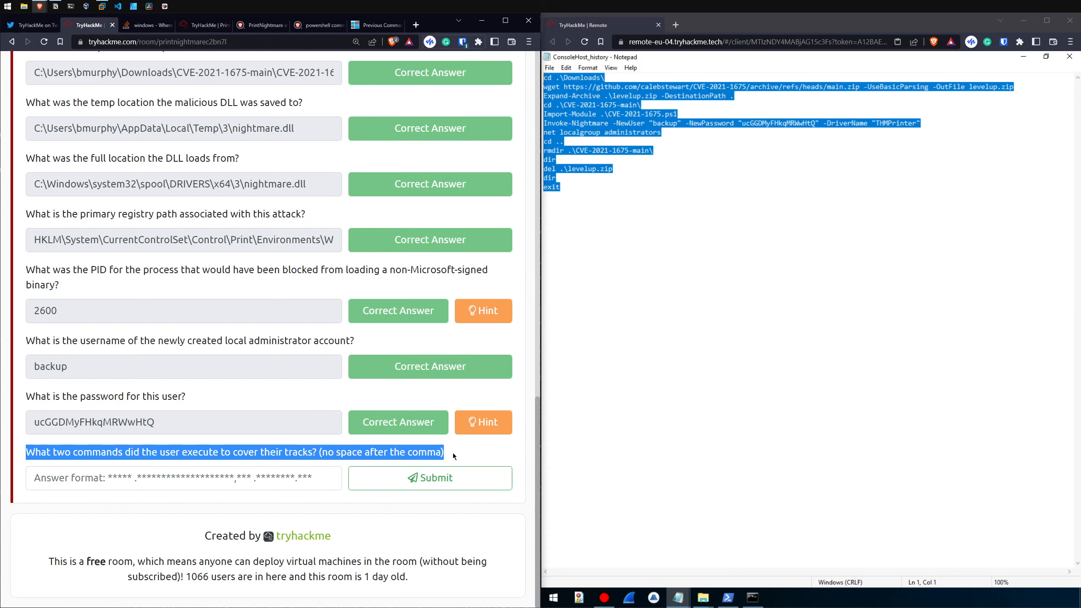
click(453, 455)
click(642, 187)
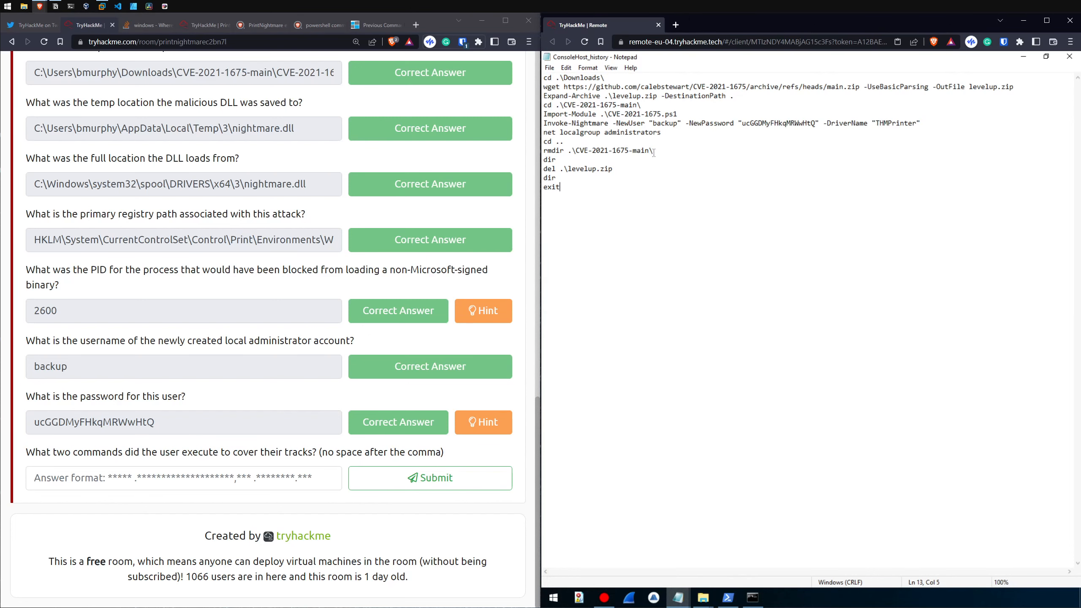
drag(653, 151, 545, 154)
key(ctrl+c)
click(183, 477)
key(ctrl+v)
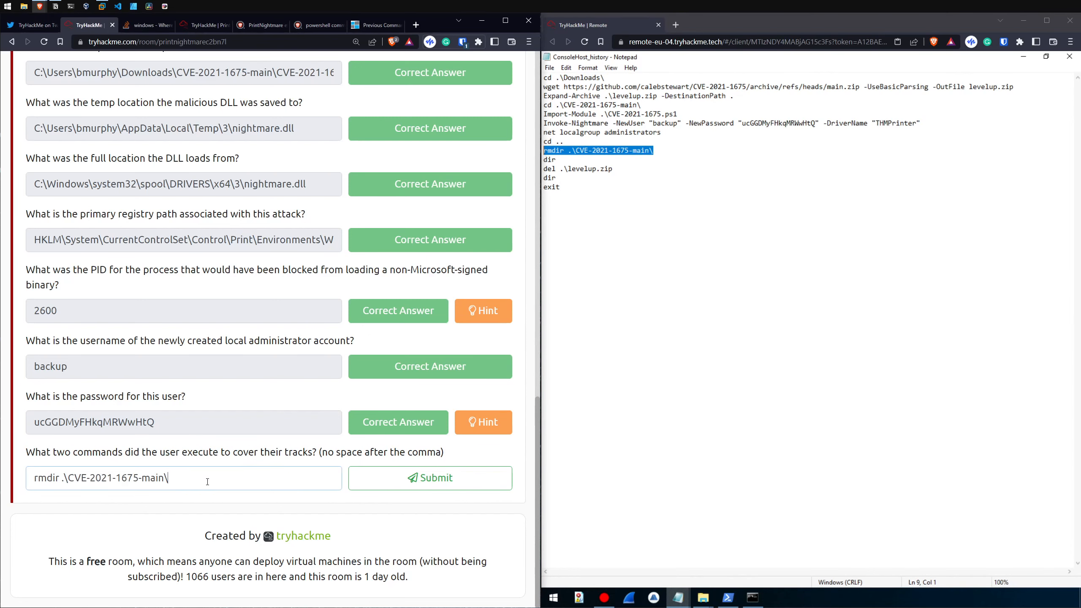
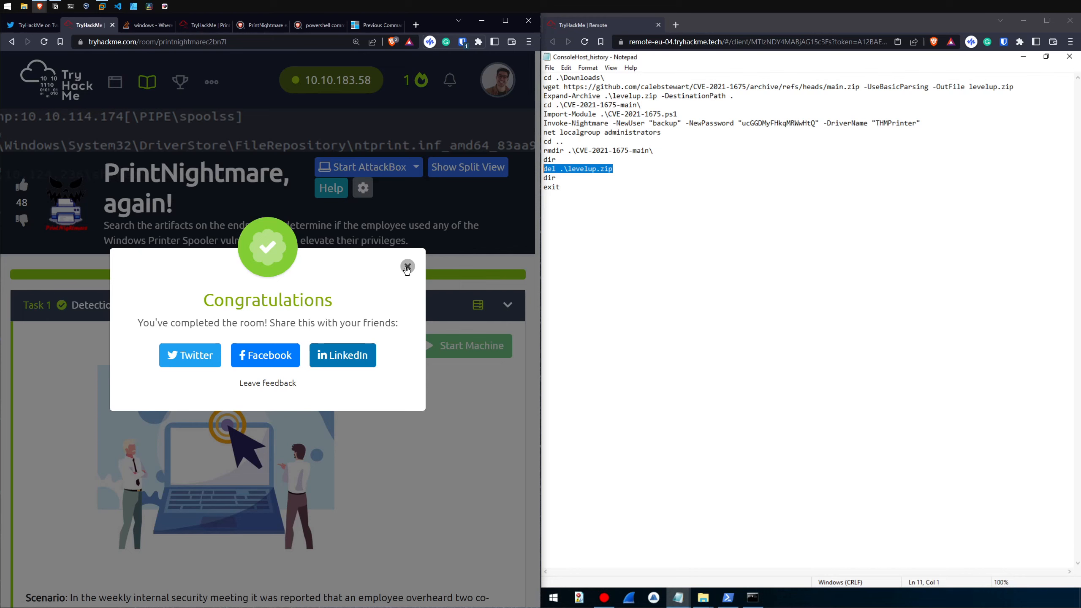
Step: Dismiss the room-completion message and review the submitted answers through the final question about covering tracks
click(407, 267)
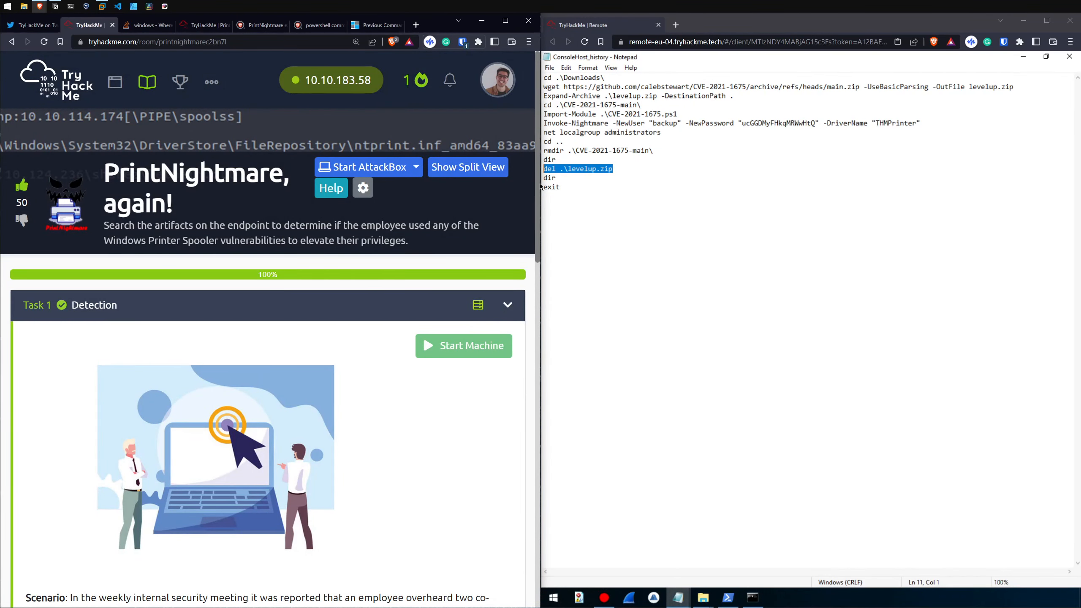
drag(537, 184, 534, 543)
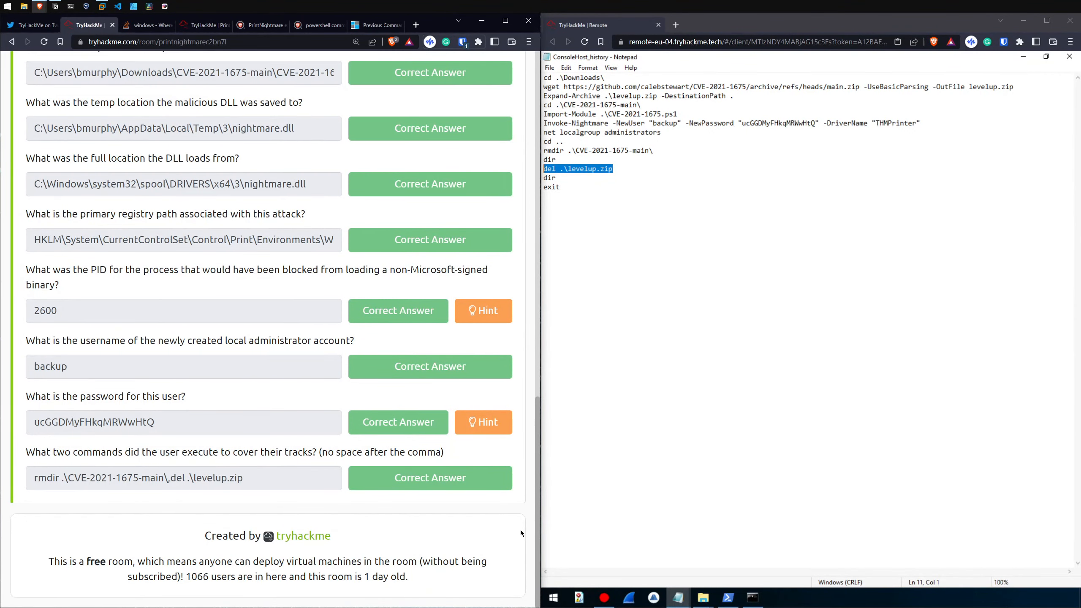
drag(538, 500, 517, 539)
click(507, 314)
click(507, 314)
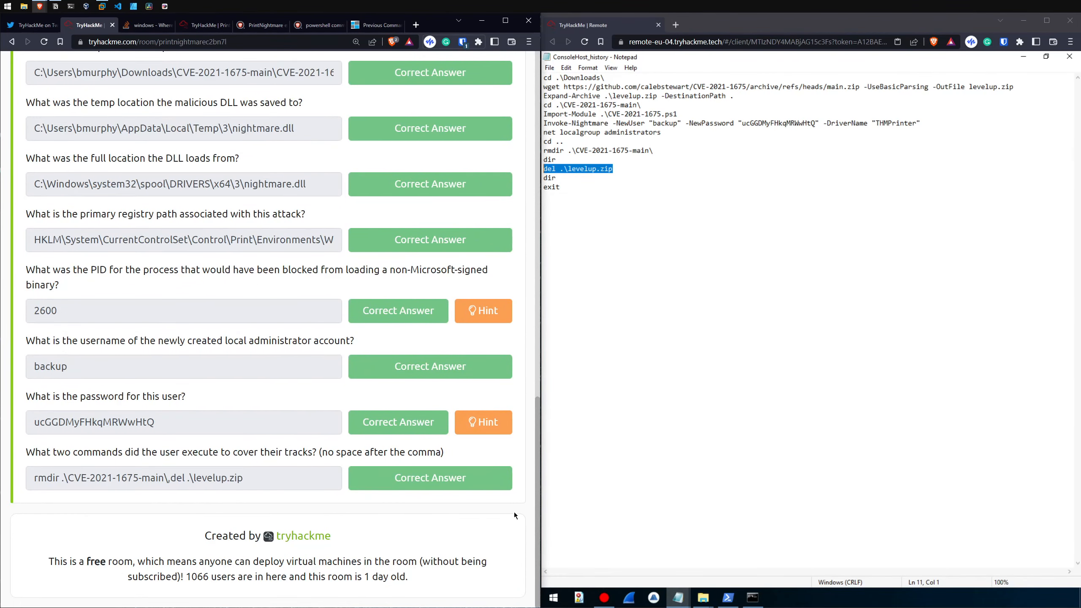